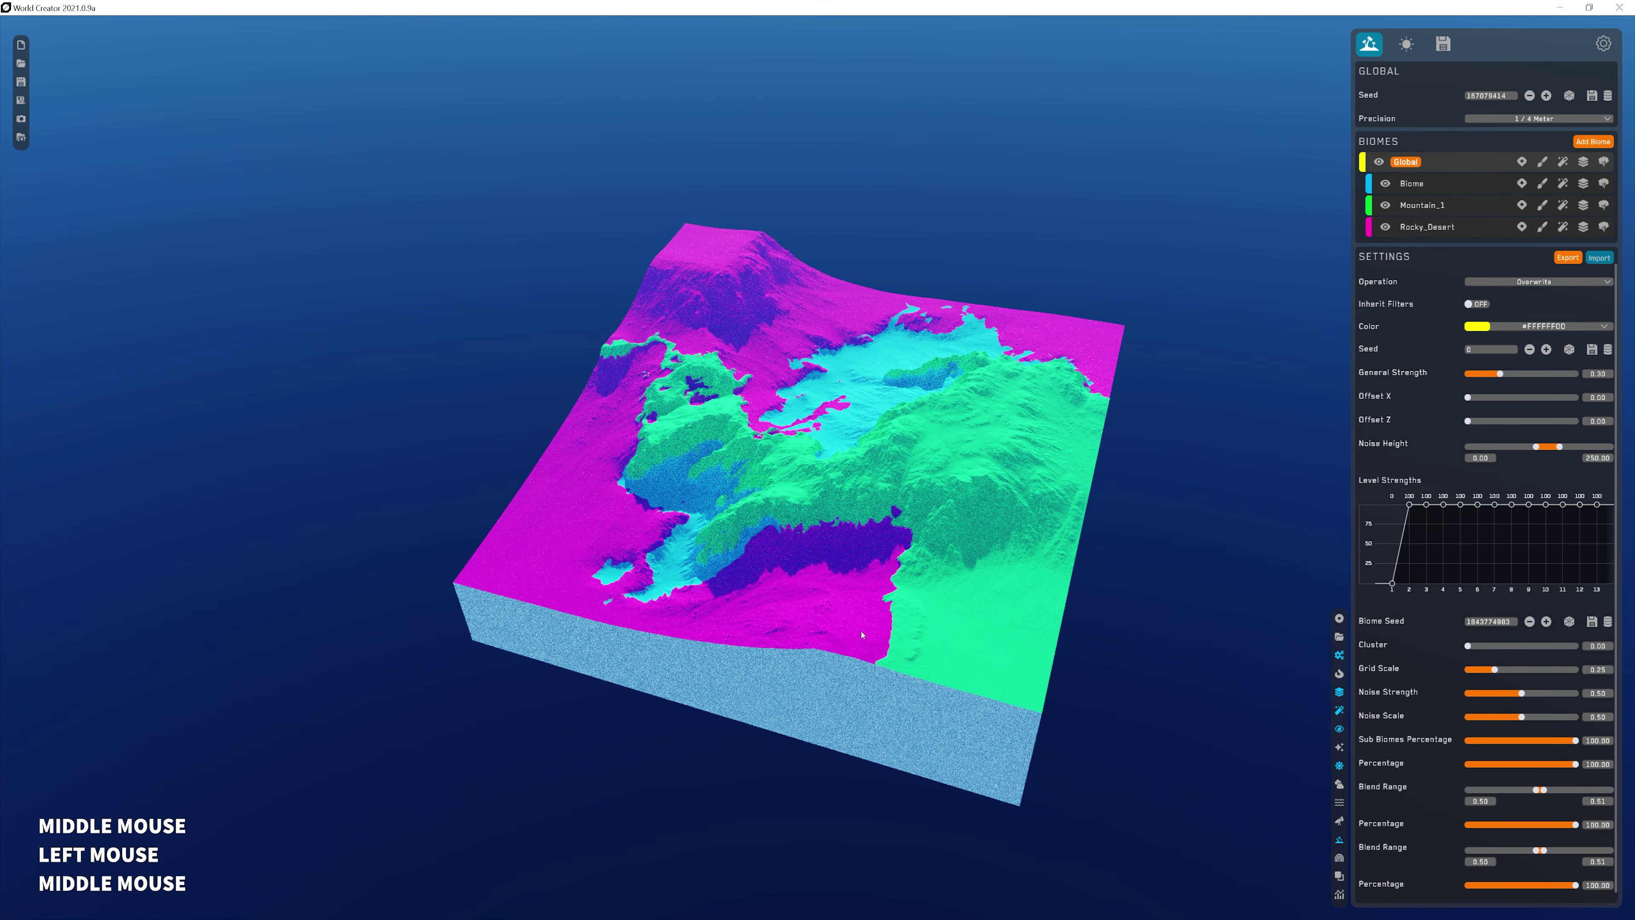
# - Compare the hard biome borders on the terrain with and without the biome colour overlay
pyautogui.scroll(5, 839, 495)
pyautogui.moveTo(839, 495); pyautogui.dragTo(877, 496, button='middle')
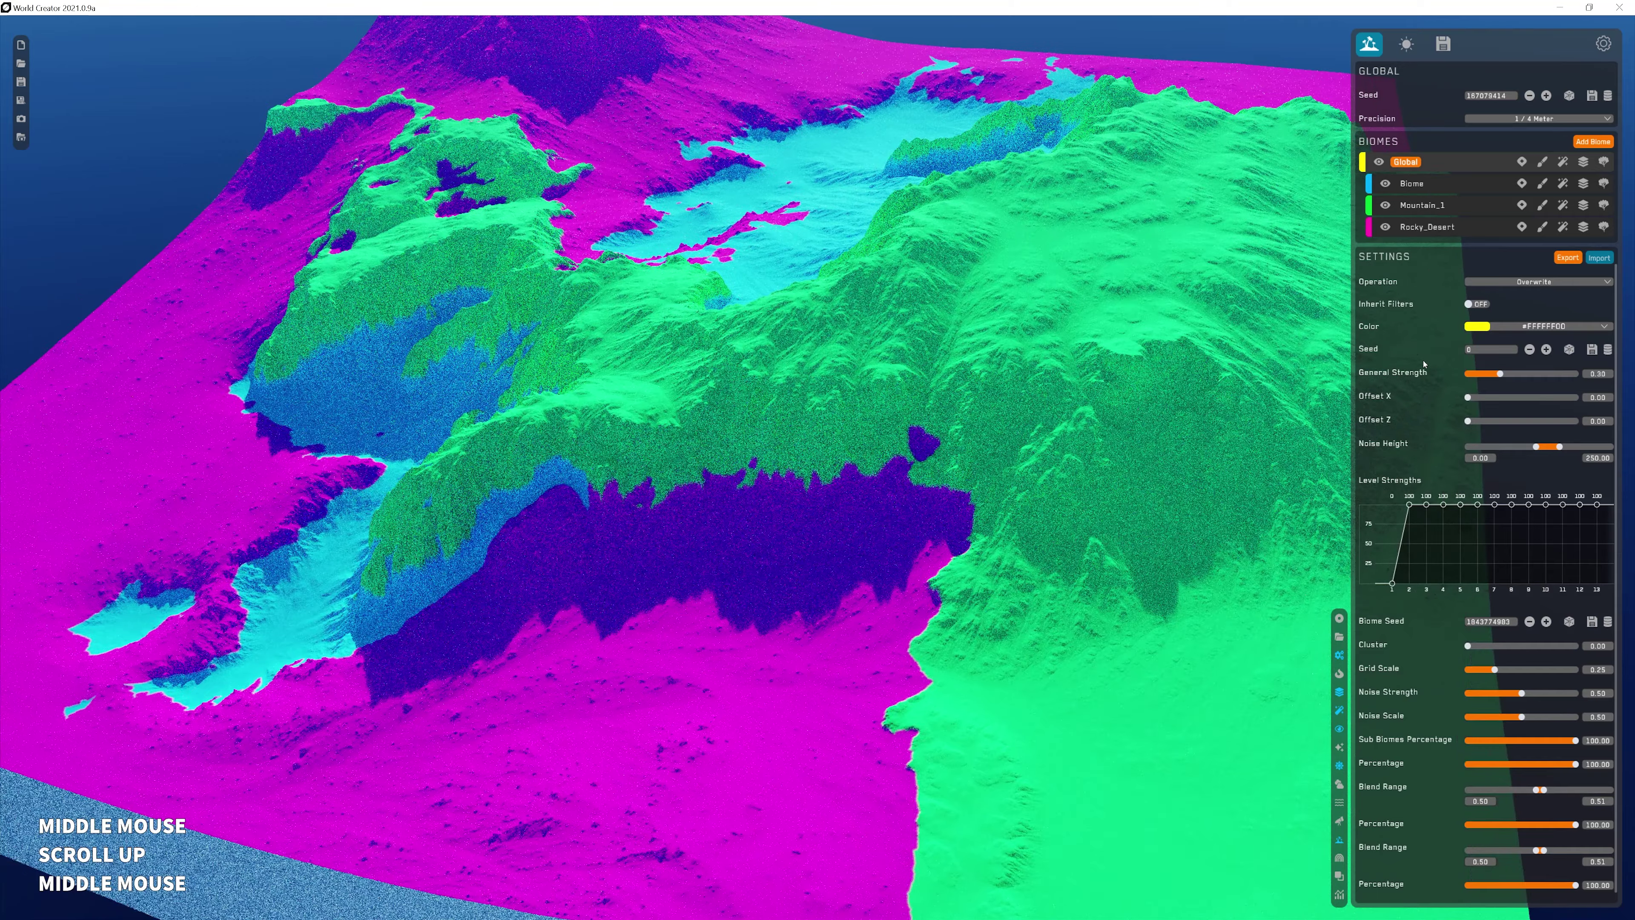
pyautogui.click(1341, 842)
pyautogui.moveTo(798, 380); pyautogui.dragTo(857, 294, button='middle')
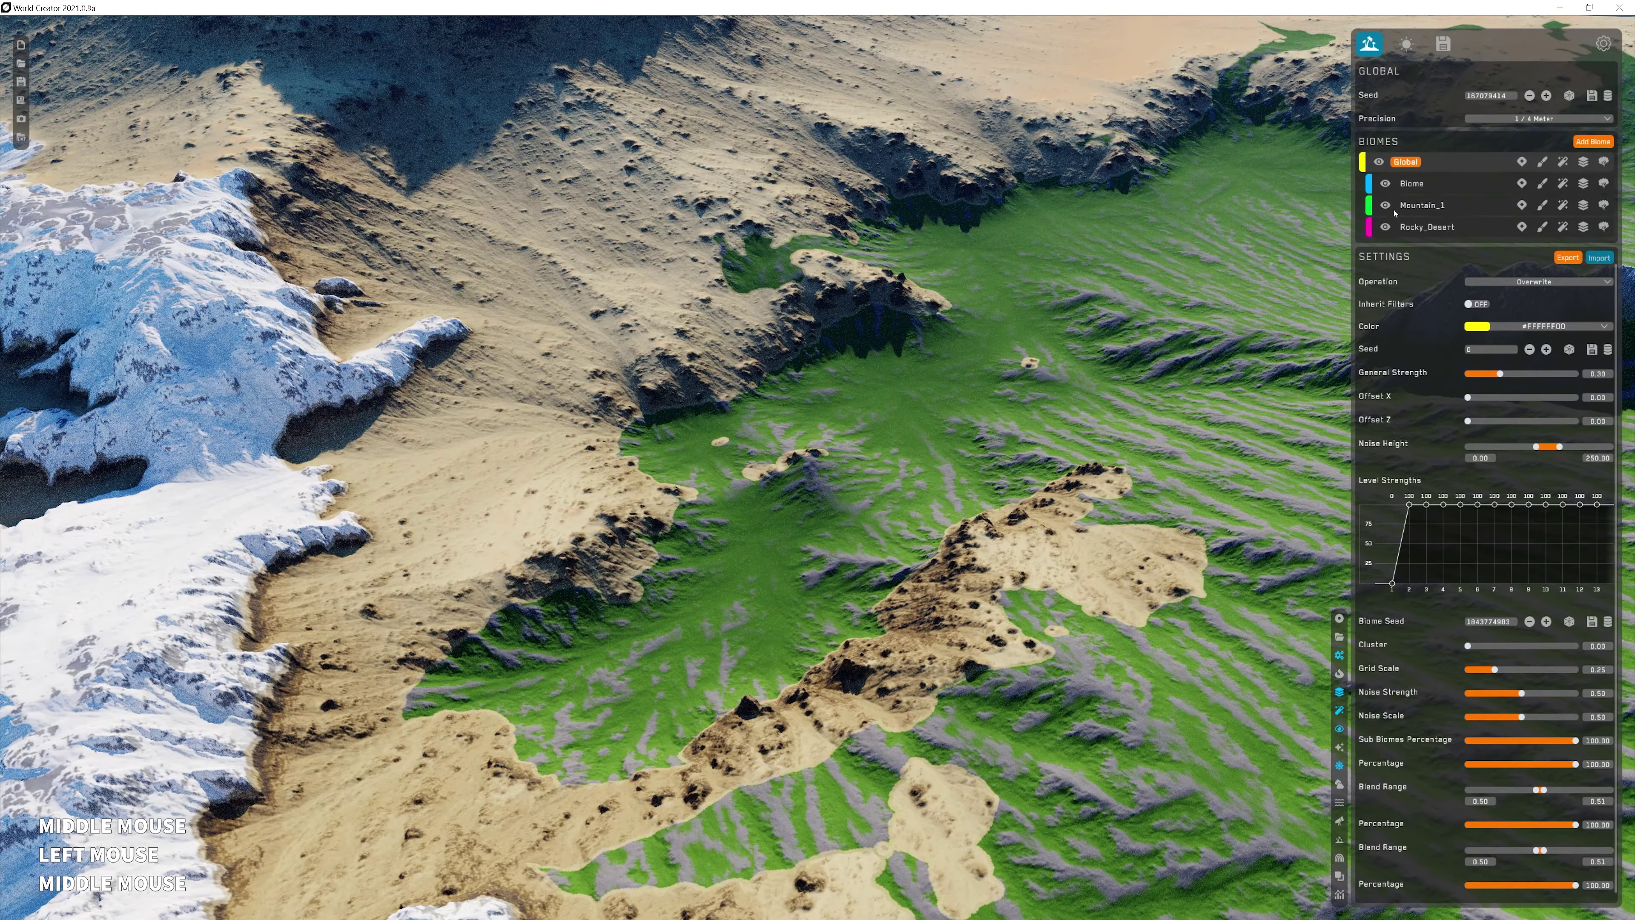
pyautogui.click(1407, 164)
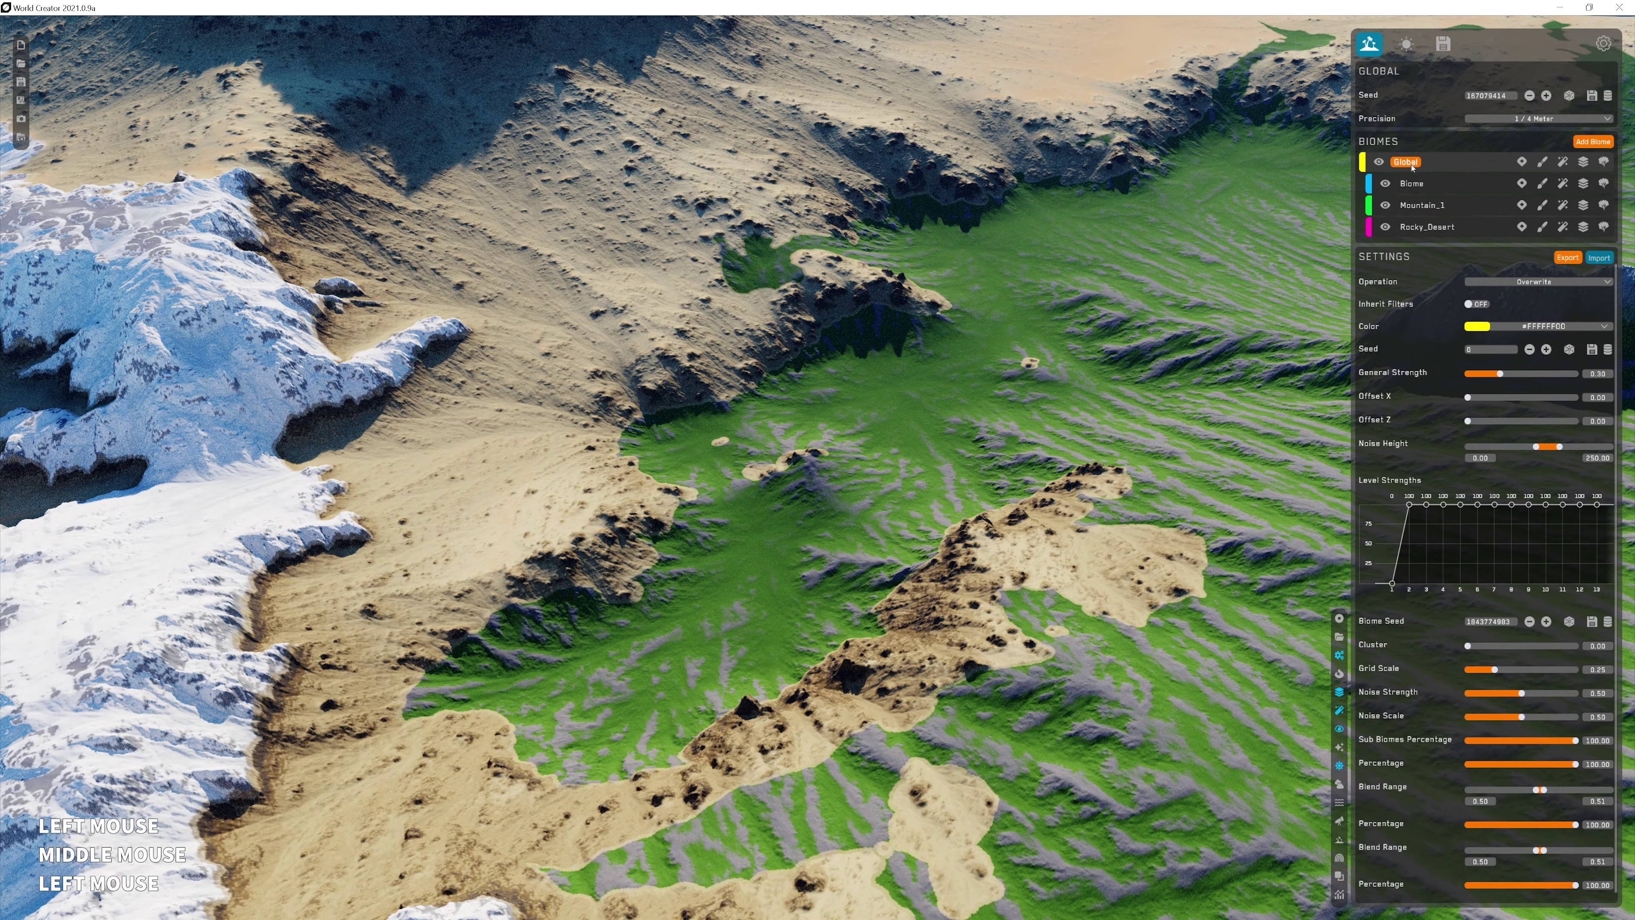
pyautogui.click(1341, 840)
pyautogui.moveTo(1342, 844); pyautogui.dragTo(1461, 784, button='middle')
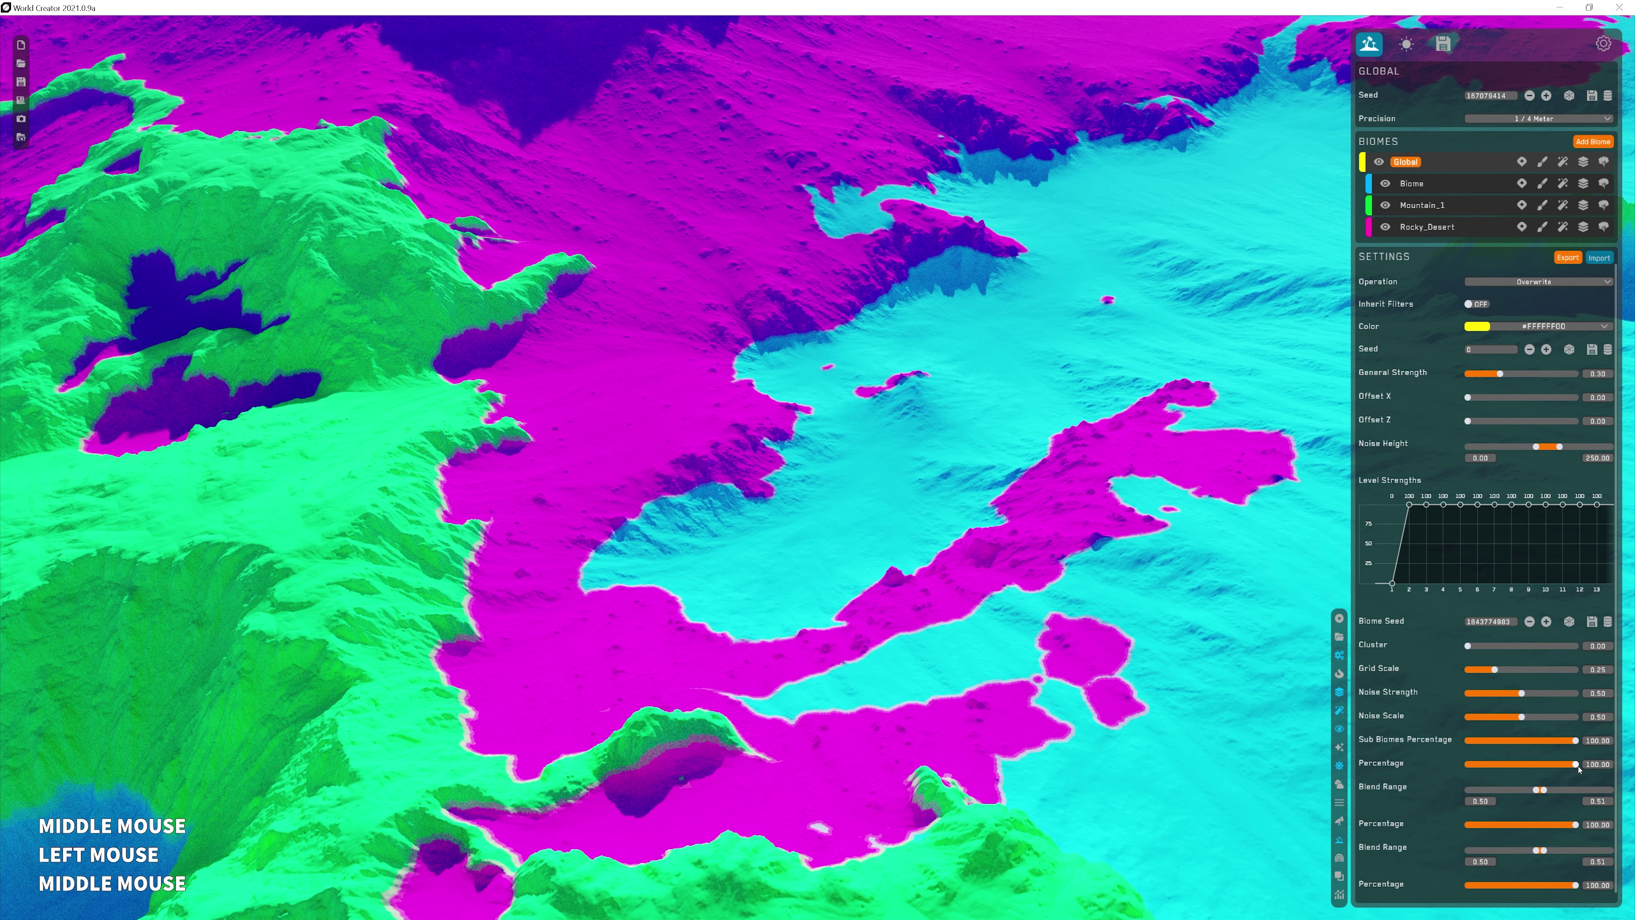
# - Set the Global biome's first Blend Range to 0.39–0.55 and its second Blend Range to 0.45–0.53
pyautogui.moveTo(1577, 765)
pyautogui.mouseDown()
pyautogui.moveTo(1543, 764)
pyautogui.moveTo(1576, 764)
pyautogui.mouseUp()
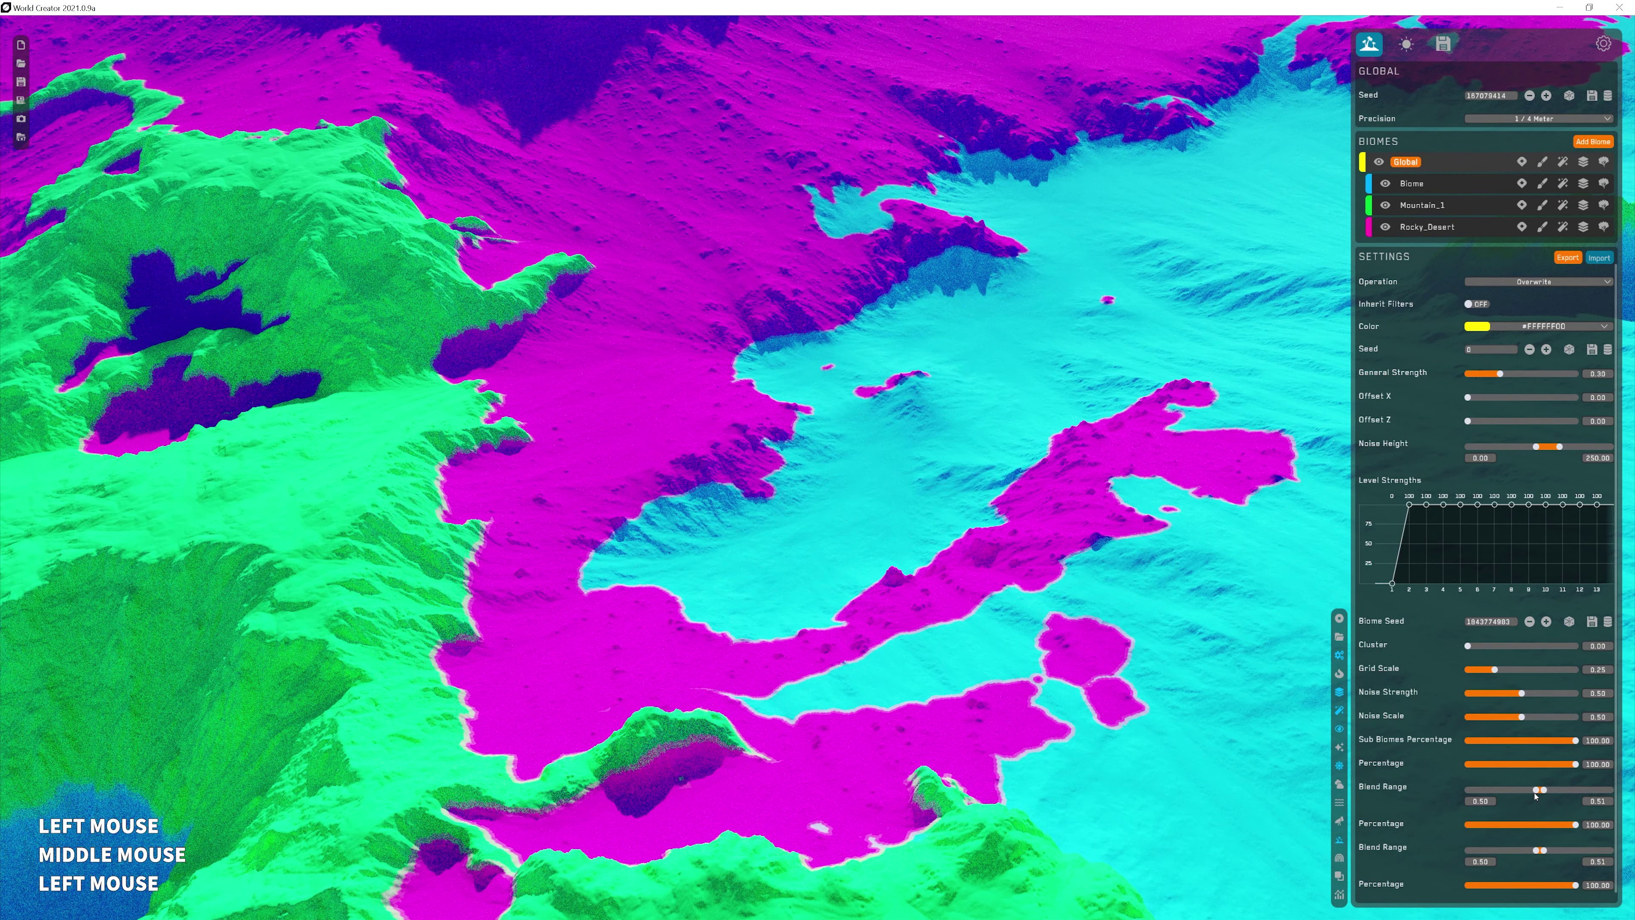
pyautogui.moveTo(1537, 791); pyautogui.dragTo(1521, 790)
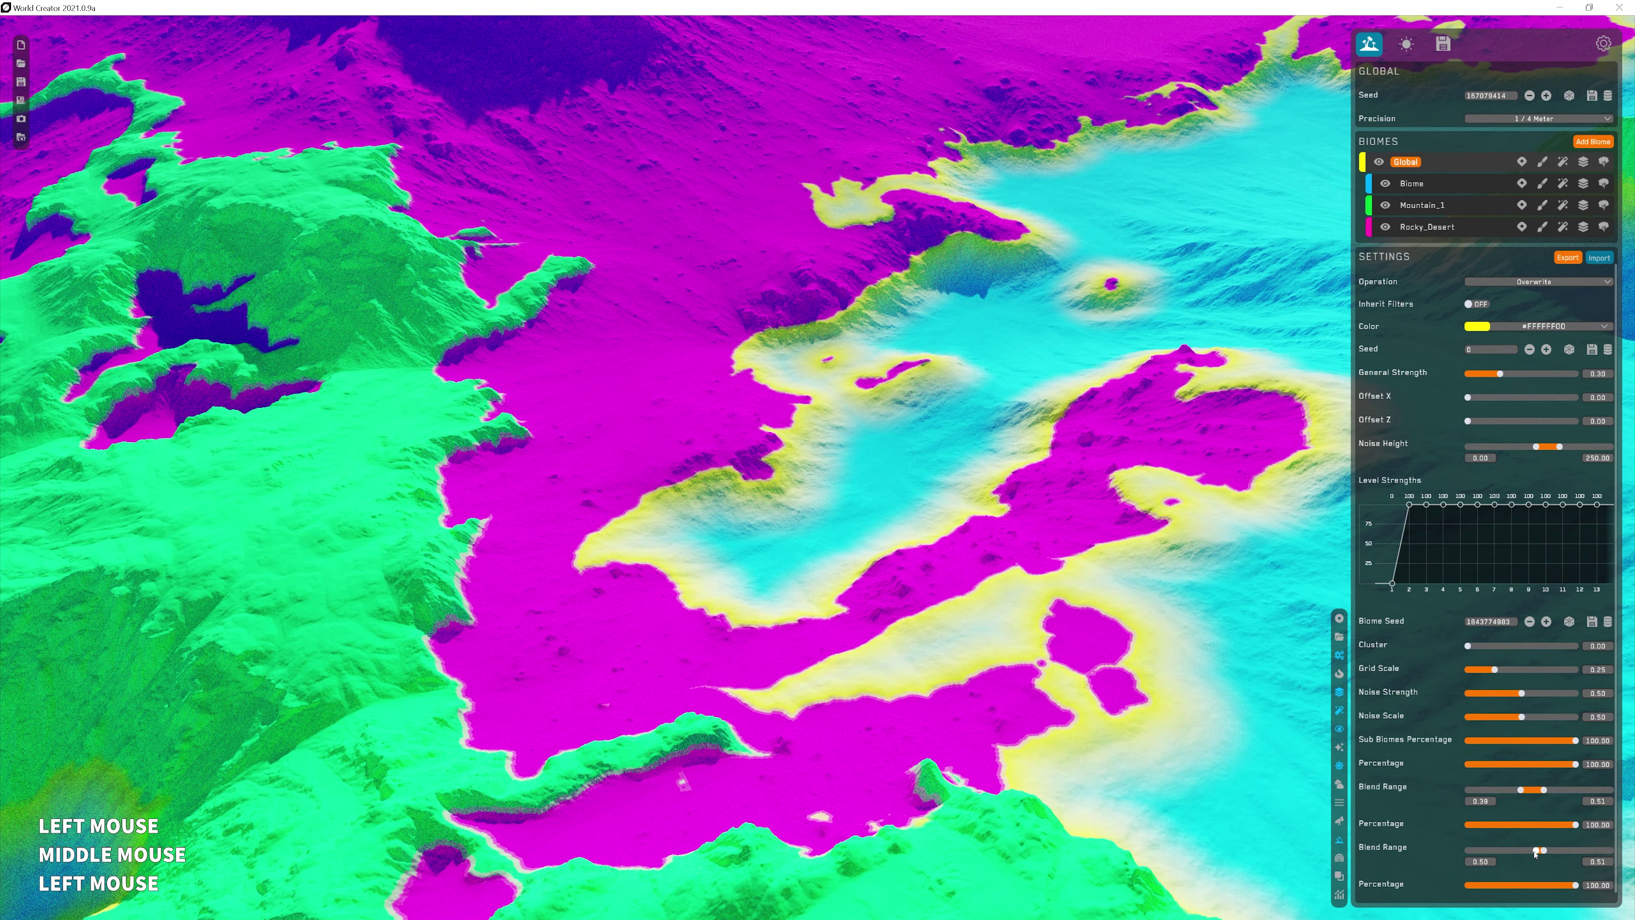
pyautogui.moveTo(1539, 851); pyautogui.dragTo(1530, 851)
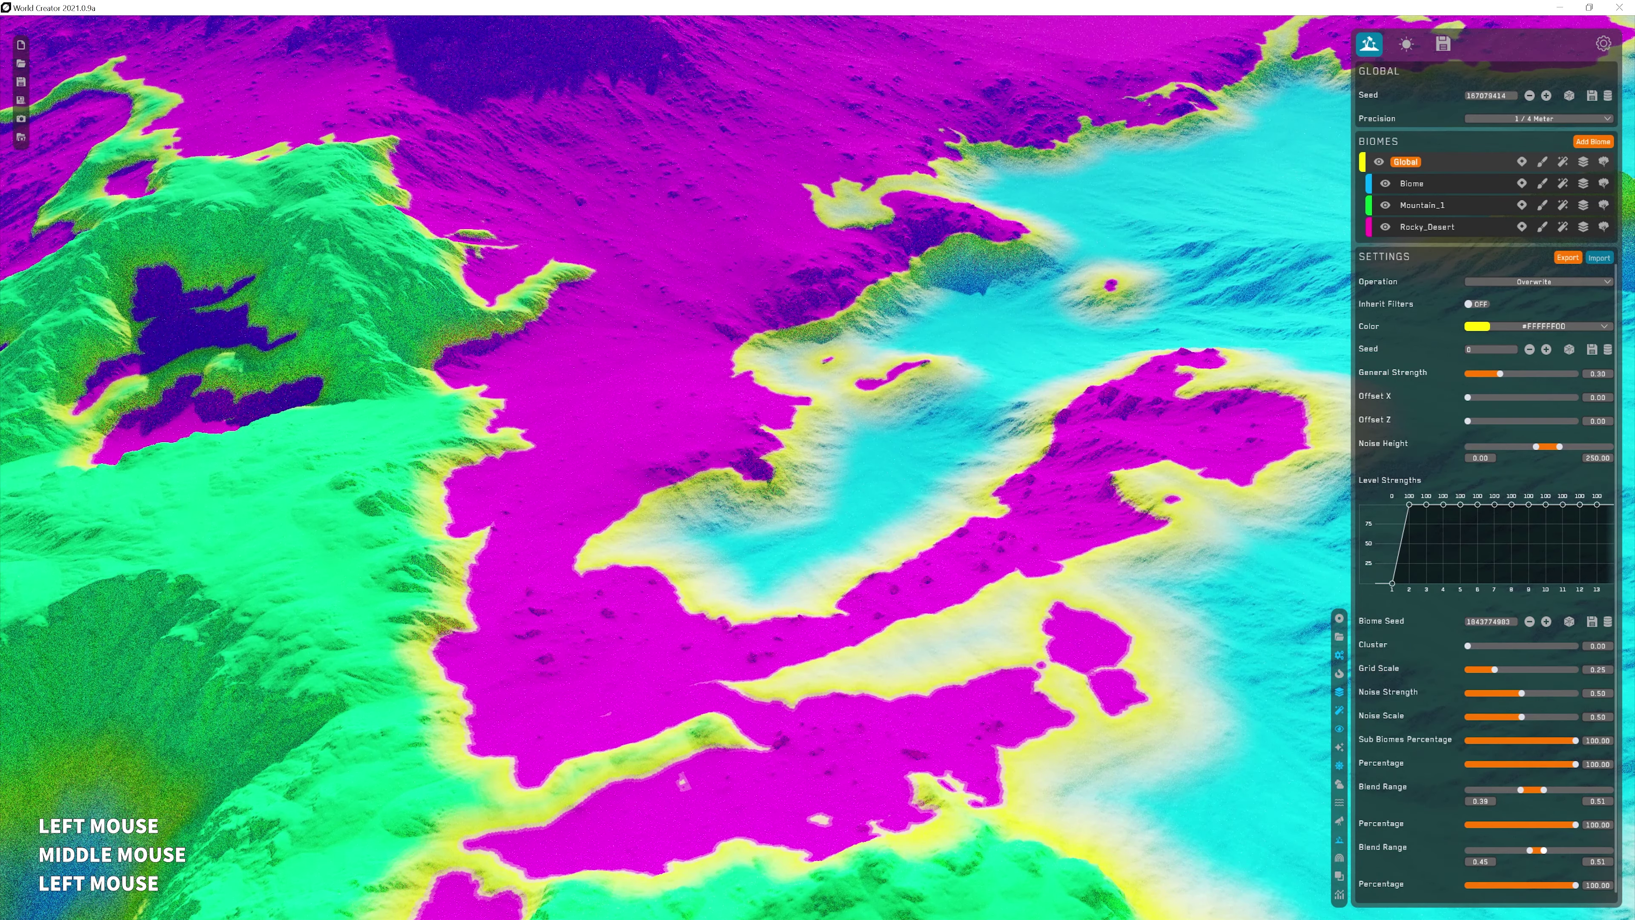
pyautogui.moveTo(1544, 850); pyautogui.dragTo(1547, 851)
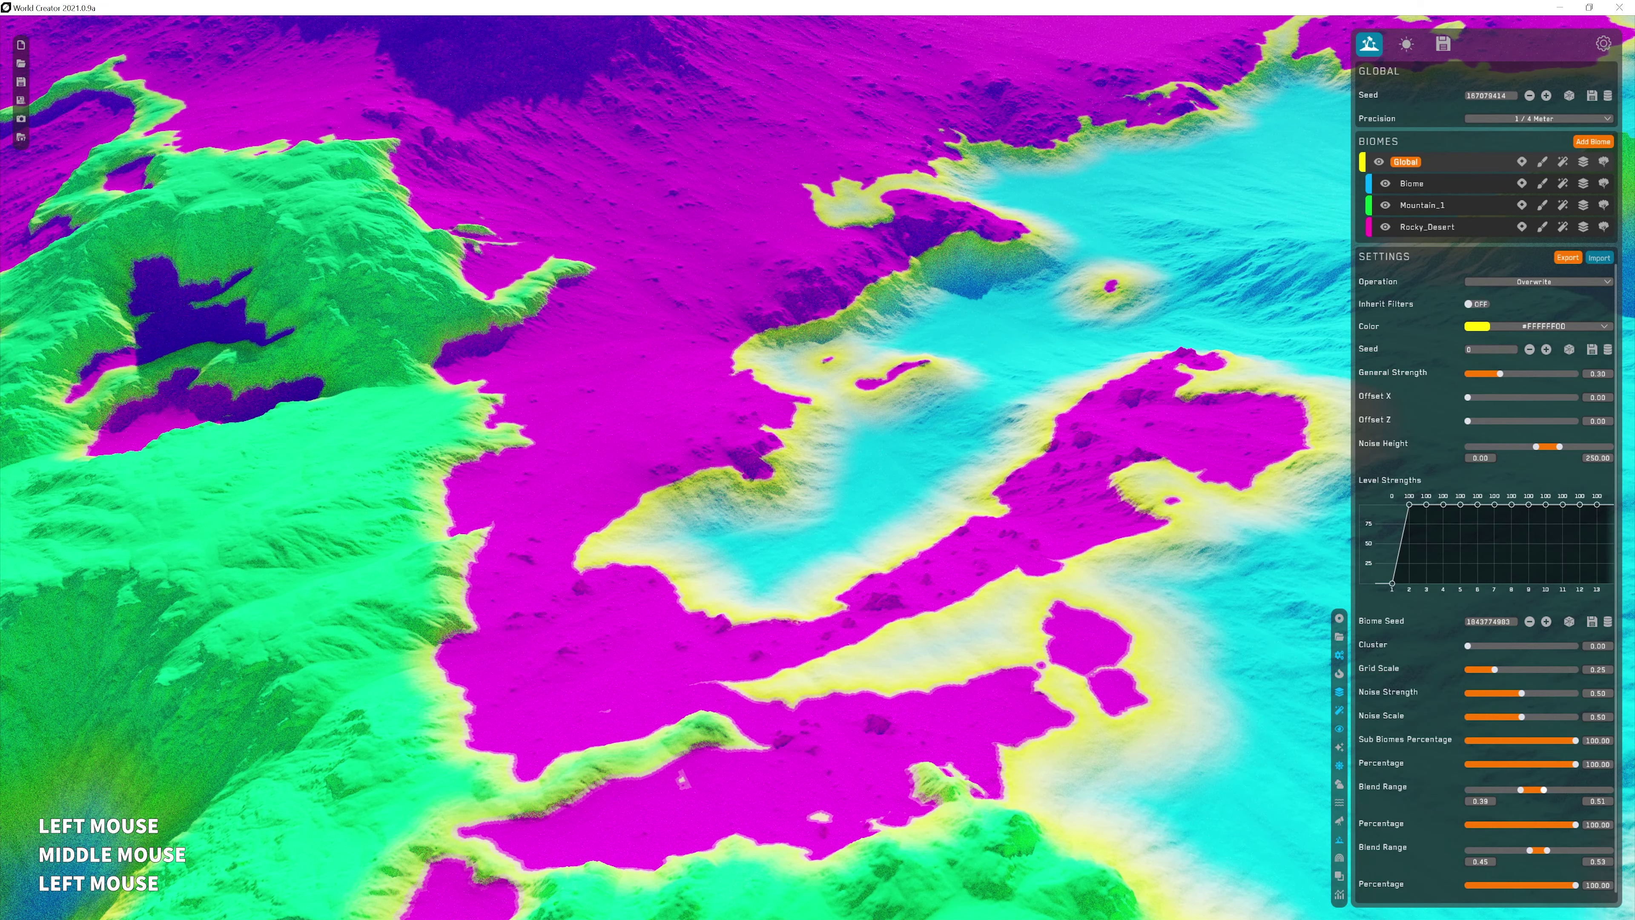
pyautogui.moveTo(1545, 790); pyautogui.dragTo(1549, 789)
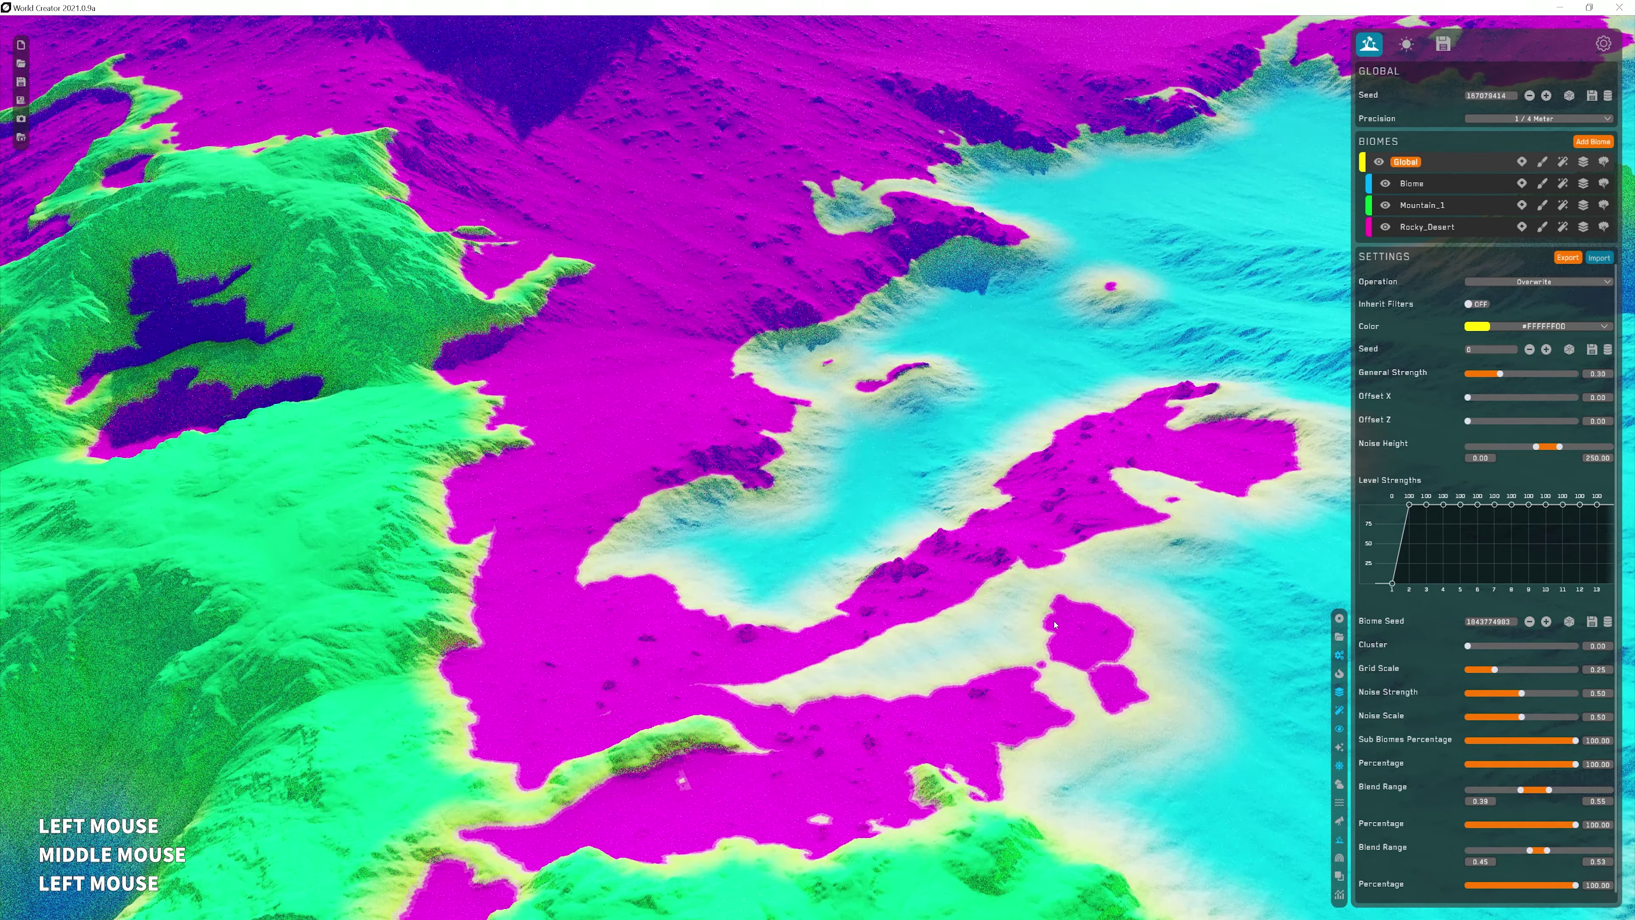
# - Shift the whole first Blend Range of the Global biome down to 0.34–0.50
pyautogui.scroll(-10, 1061, 637)
pyautogui.moveTo(1061, 638); pyautogui.dragTo(1095, 489, button='middle')
pyautogui.scroll(10, 848, 636)
pyautogui.scroll(-2, 848, 636)
pyautogui.scroll(-8, 849, 636)
pyautogui.scroll(10, 811, 628)
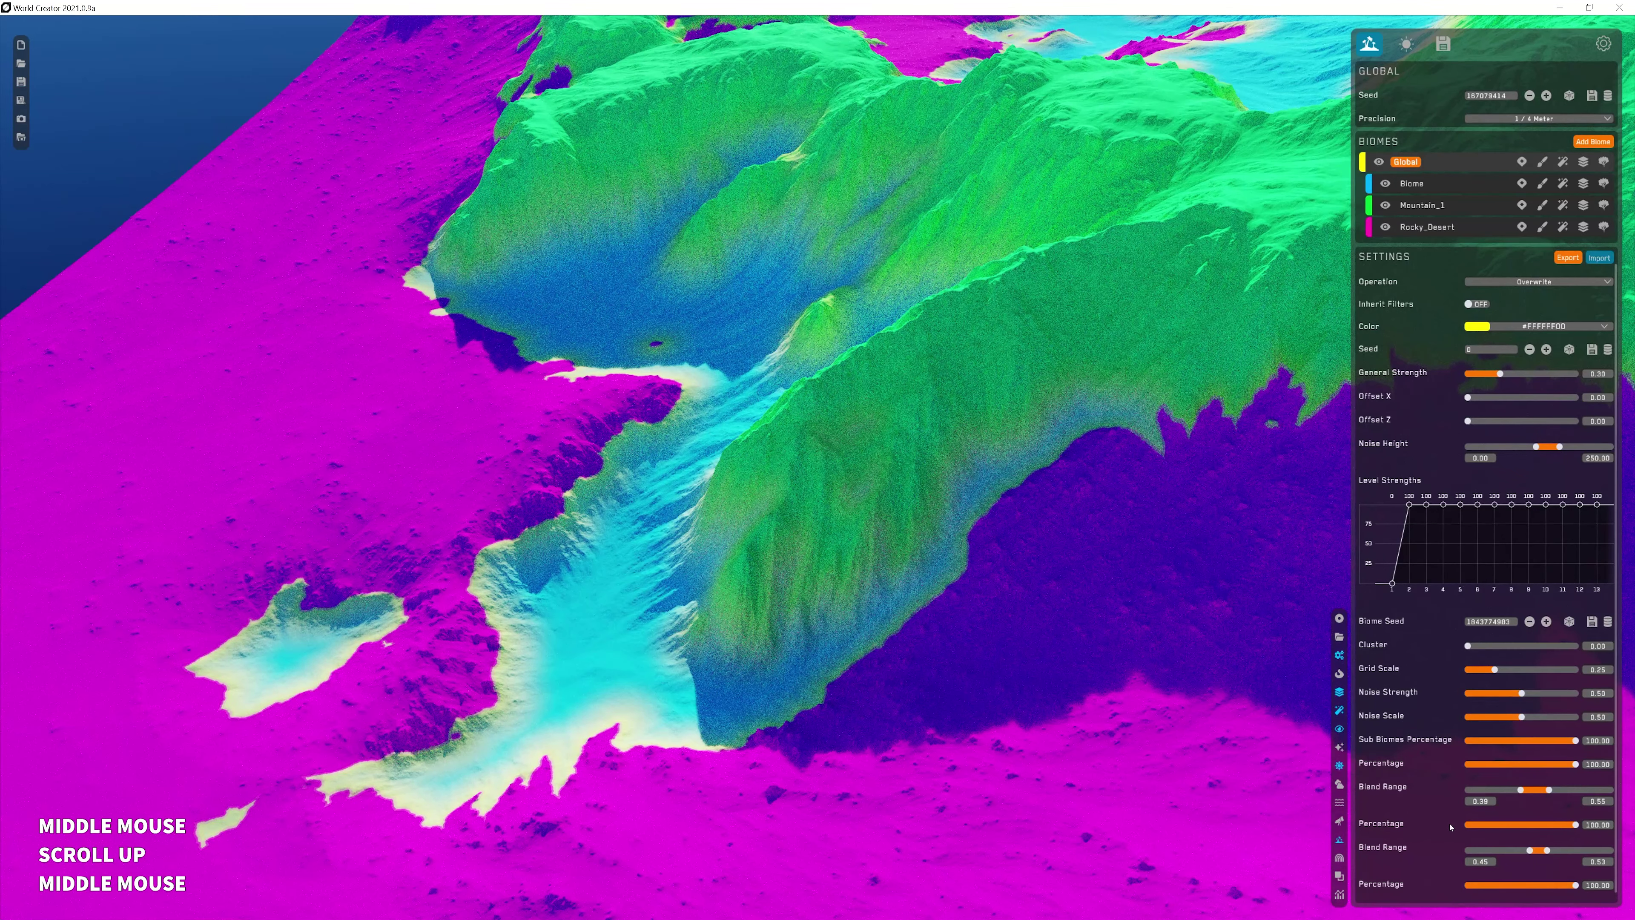
pyautogui.click(1535, 789)
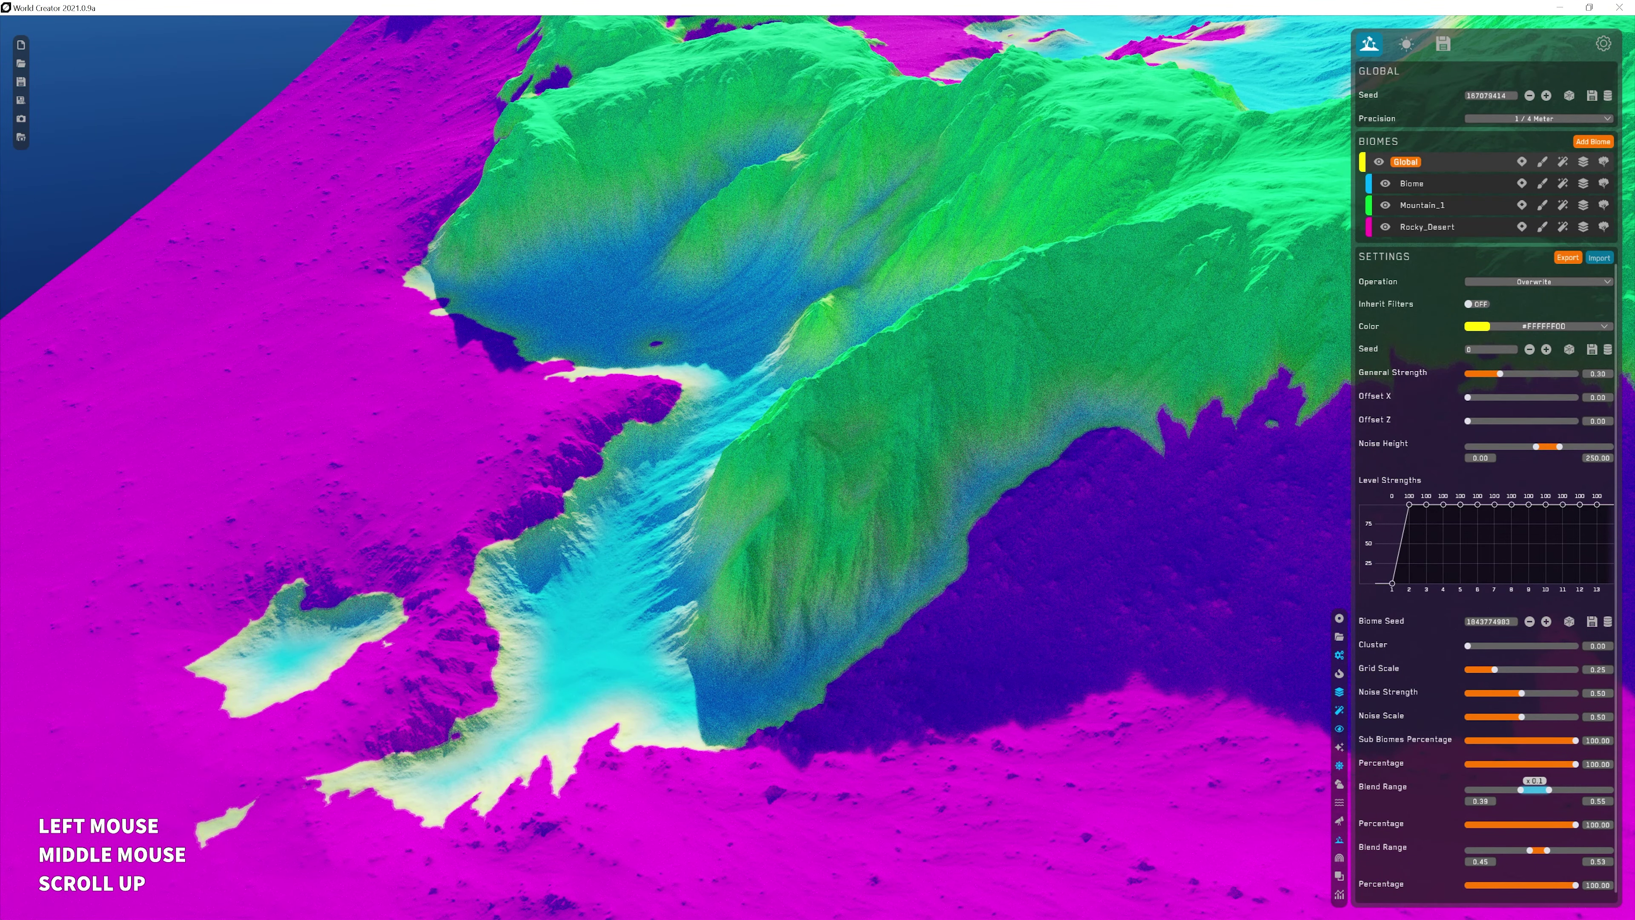
pyautogui.moveTo(1535, 789); pyautogui.dragTo(1528, 790)
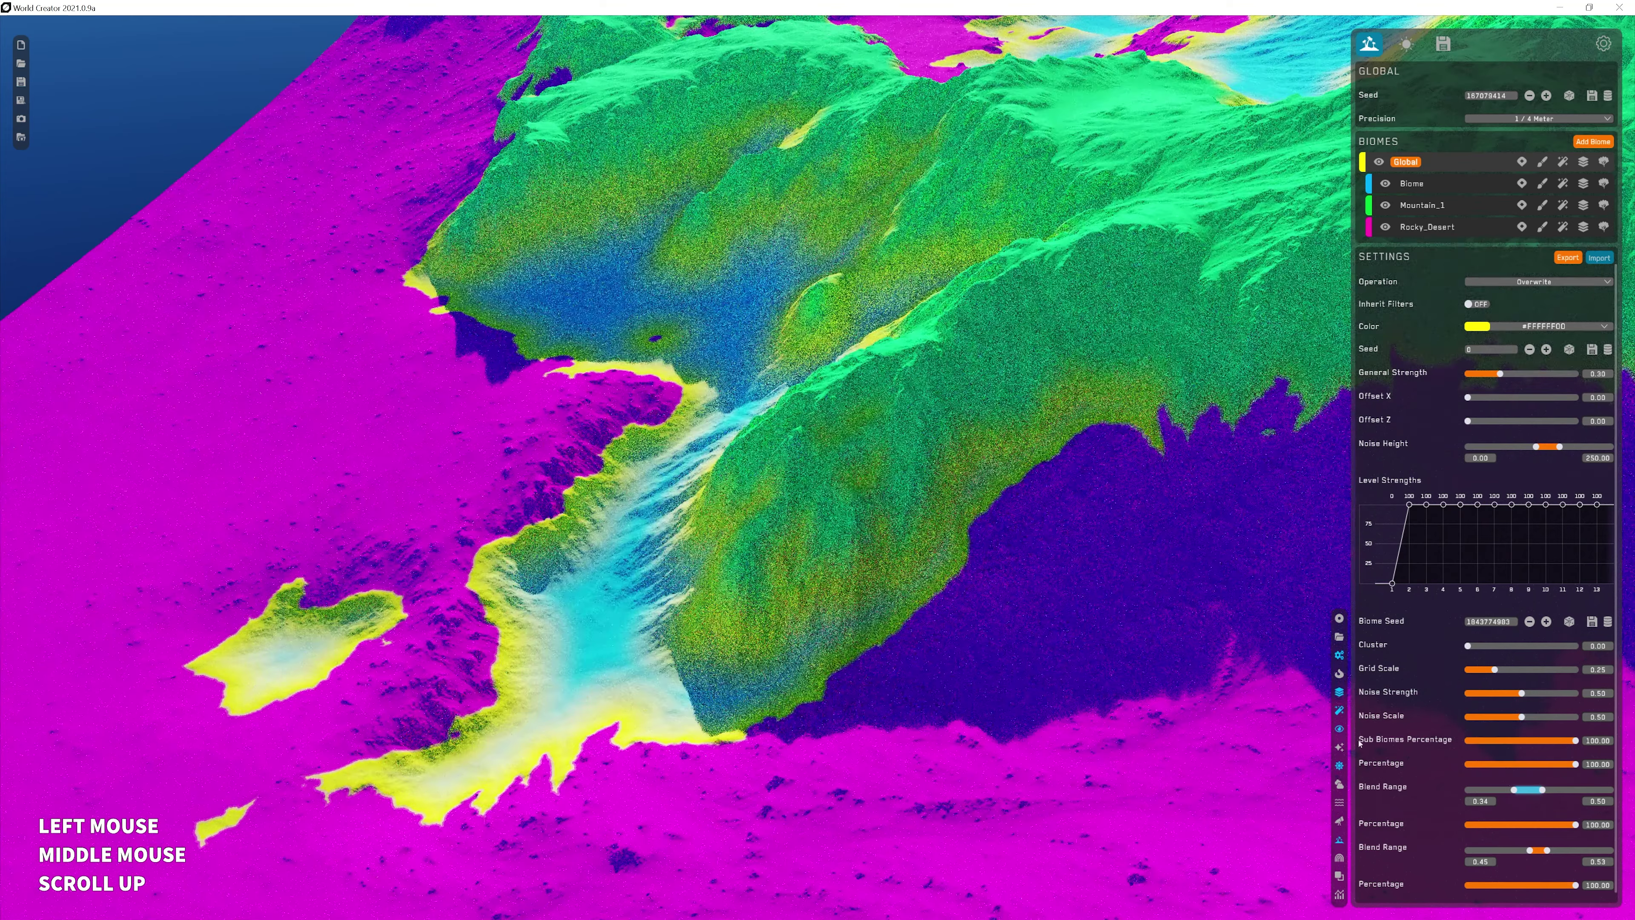
# - Turn off the biome colour overlay and widen the Global biome's third Blend Range by lowering its minimum
pyautogui.click(1341, 841)
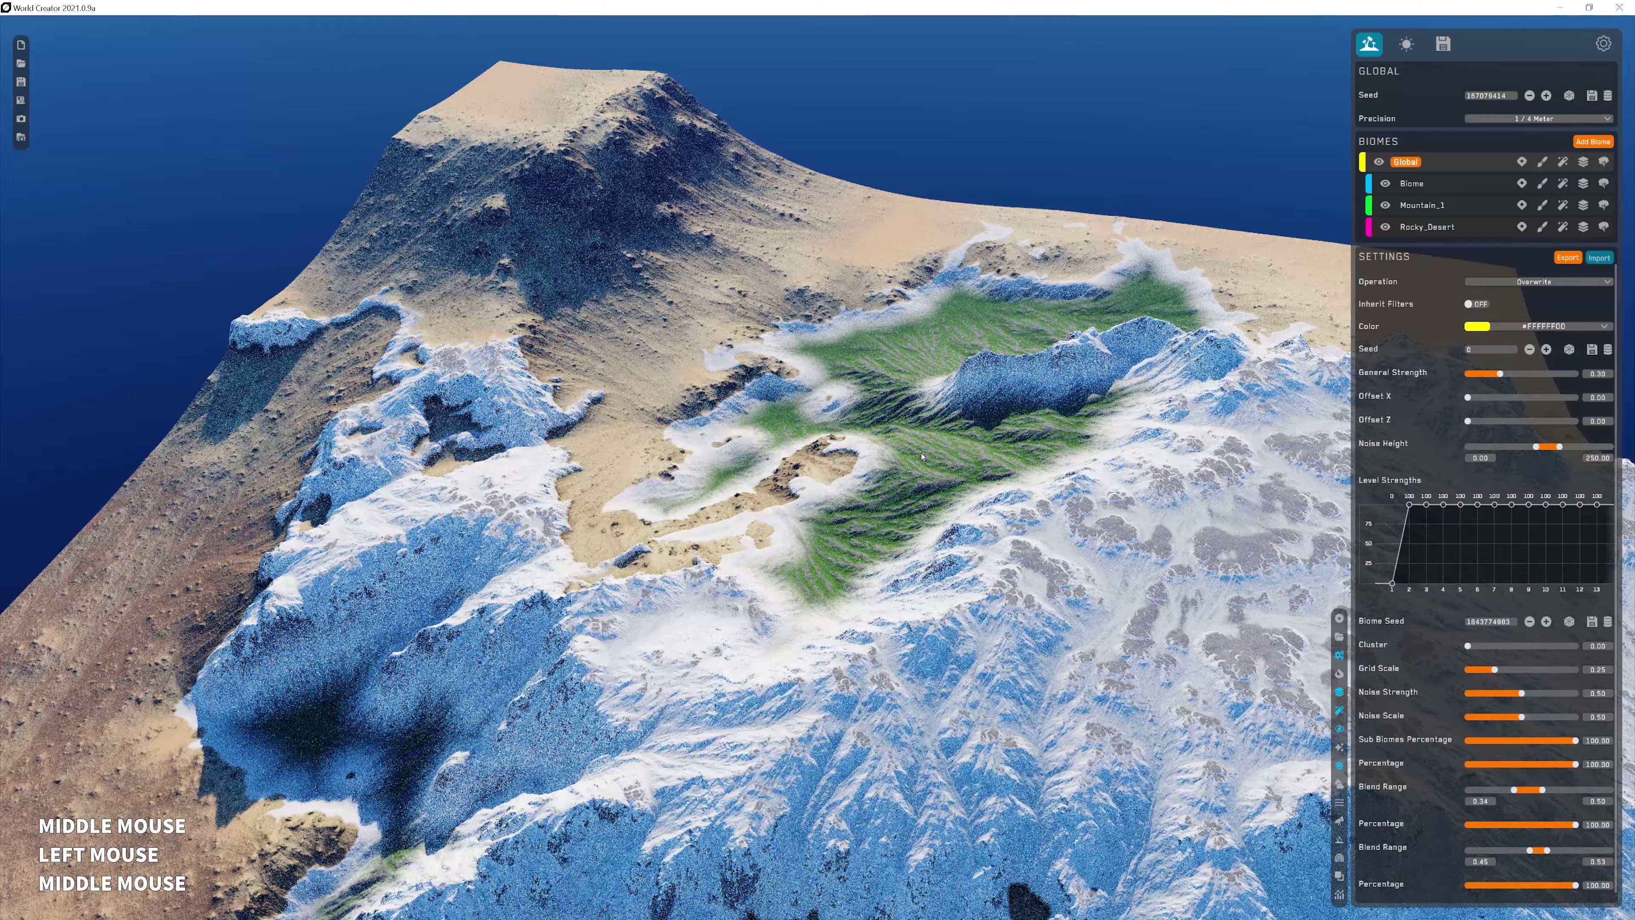
pyautogui.moveTo(922, 457); pyautogui.dragTo(834, 456, button='middle')
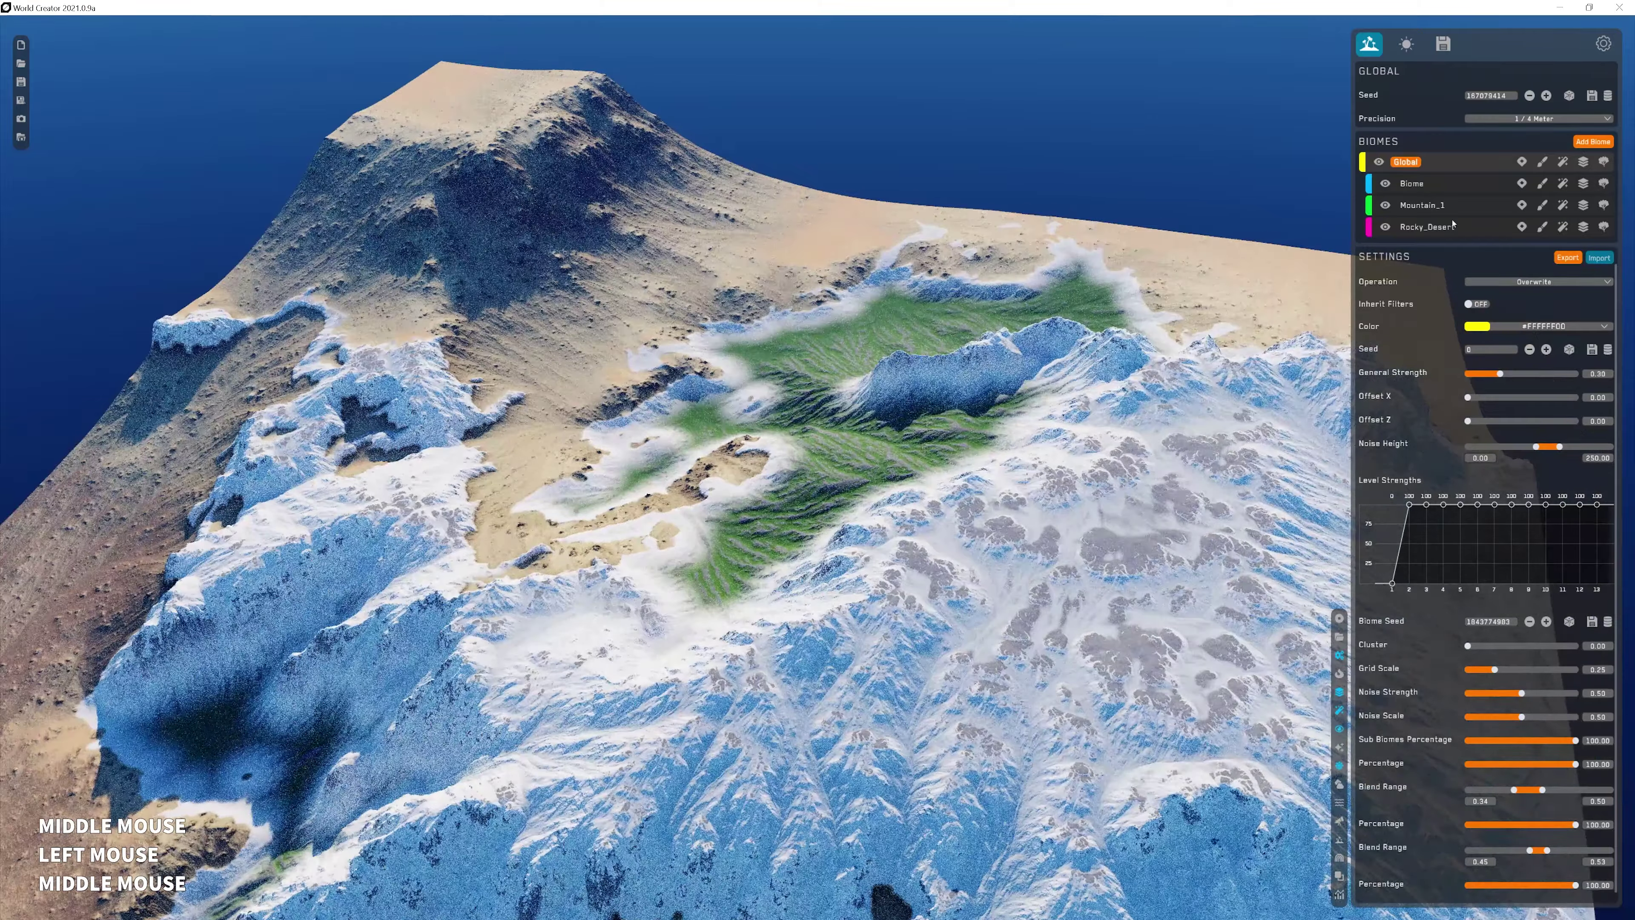
pyautogui.click(1413, 184)
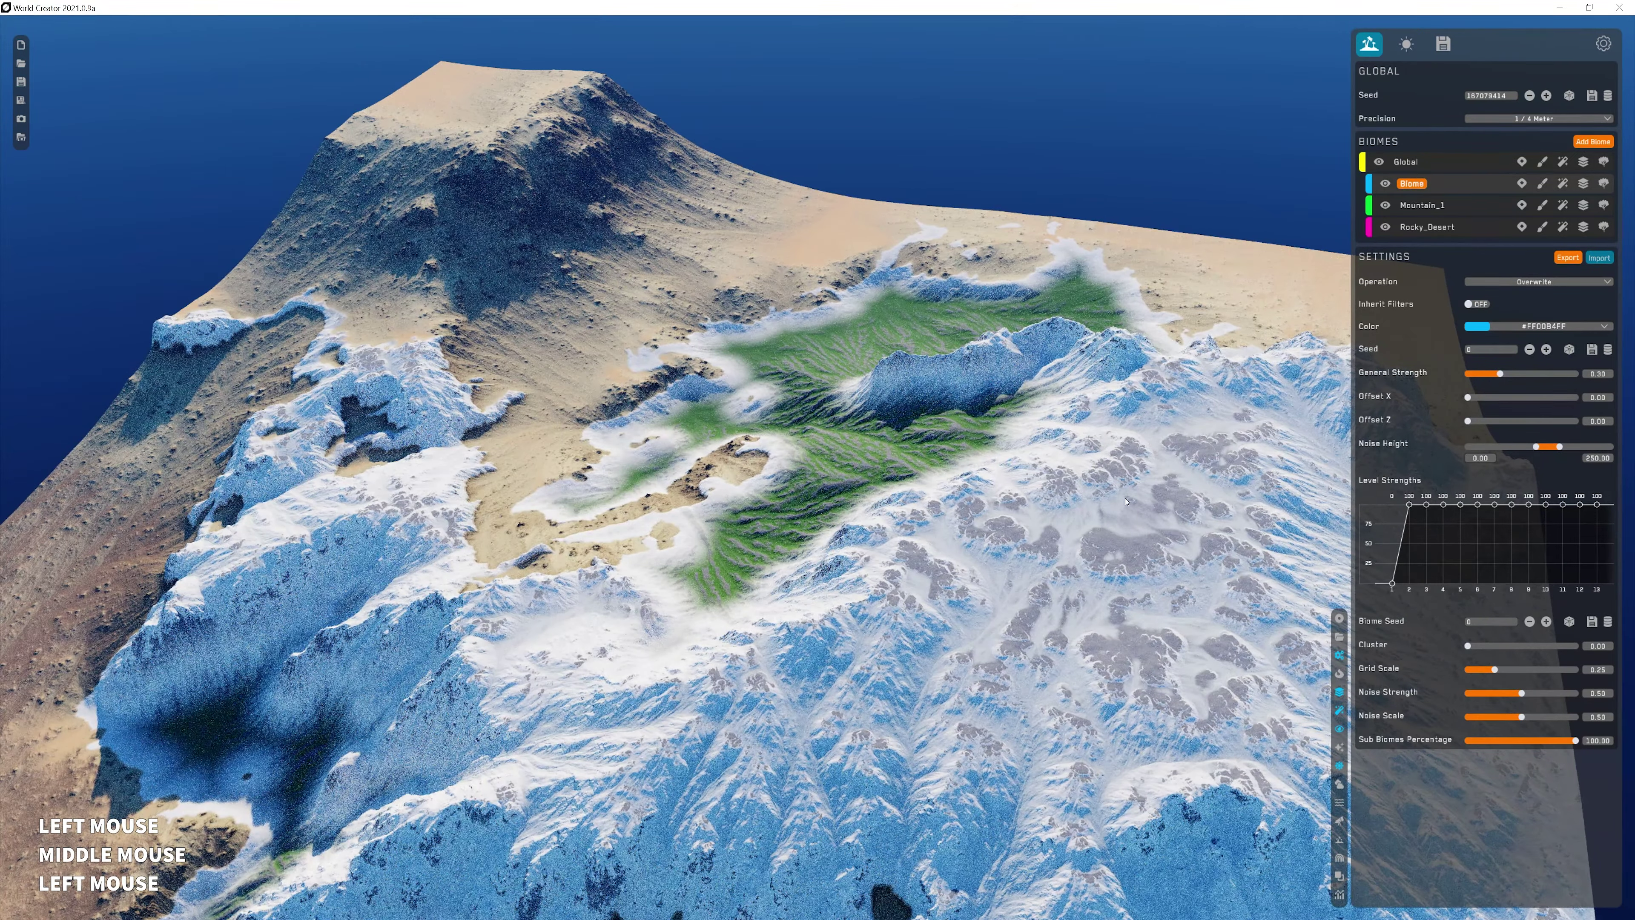
pyautogui.click(1406, 162)
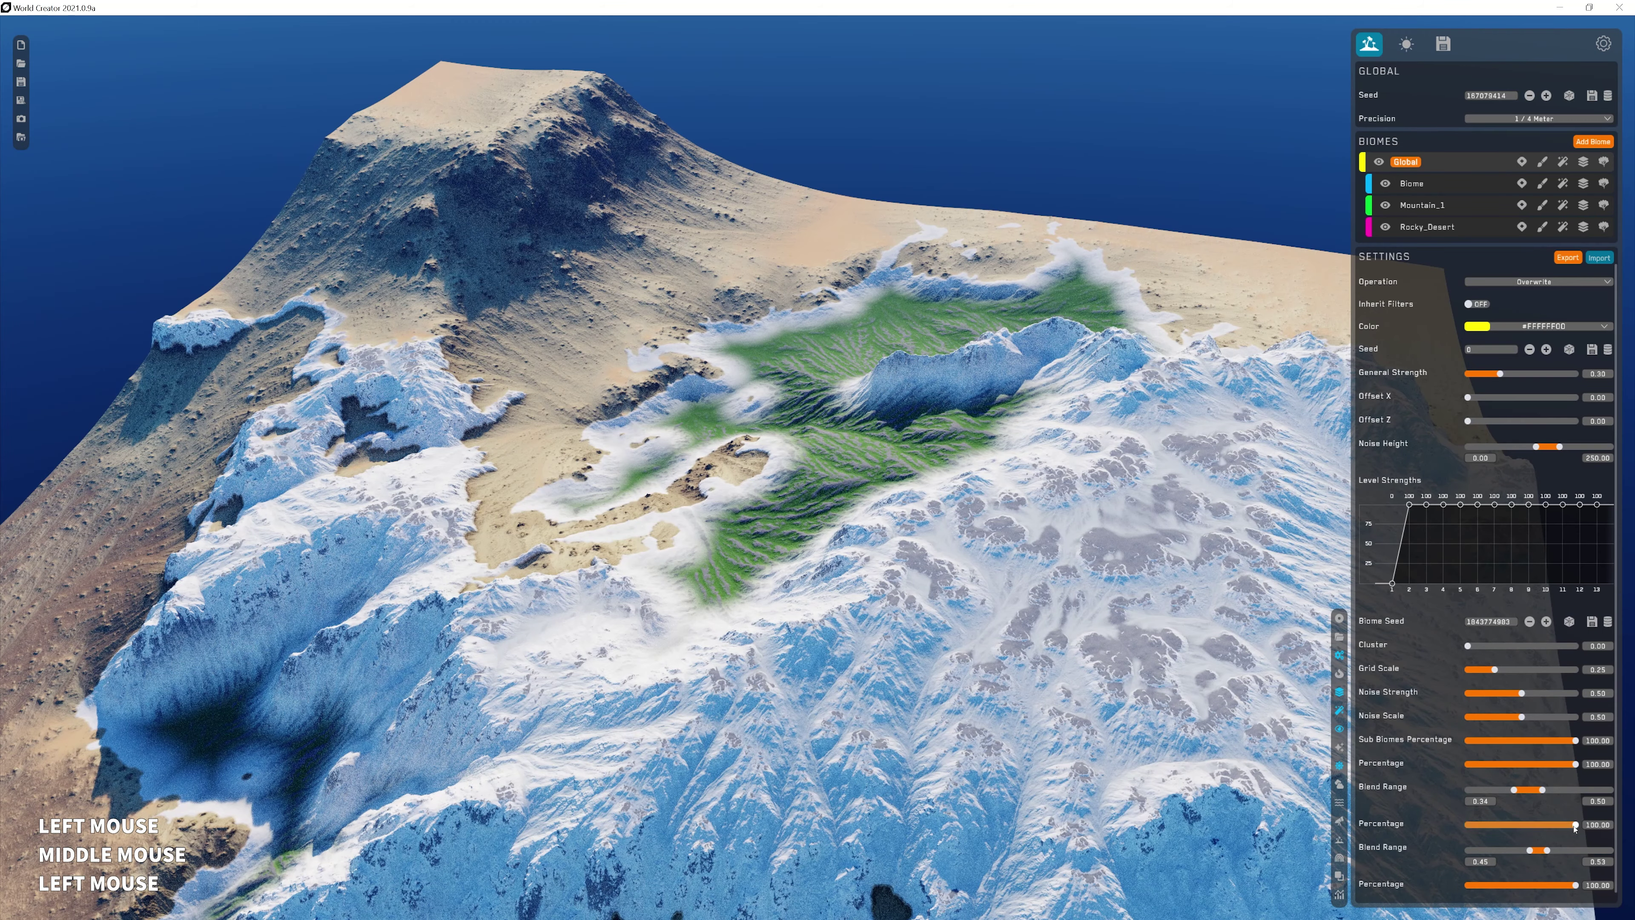
pyautogui.scroll(-1, 1403, 860)
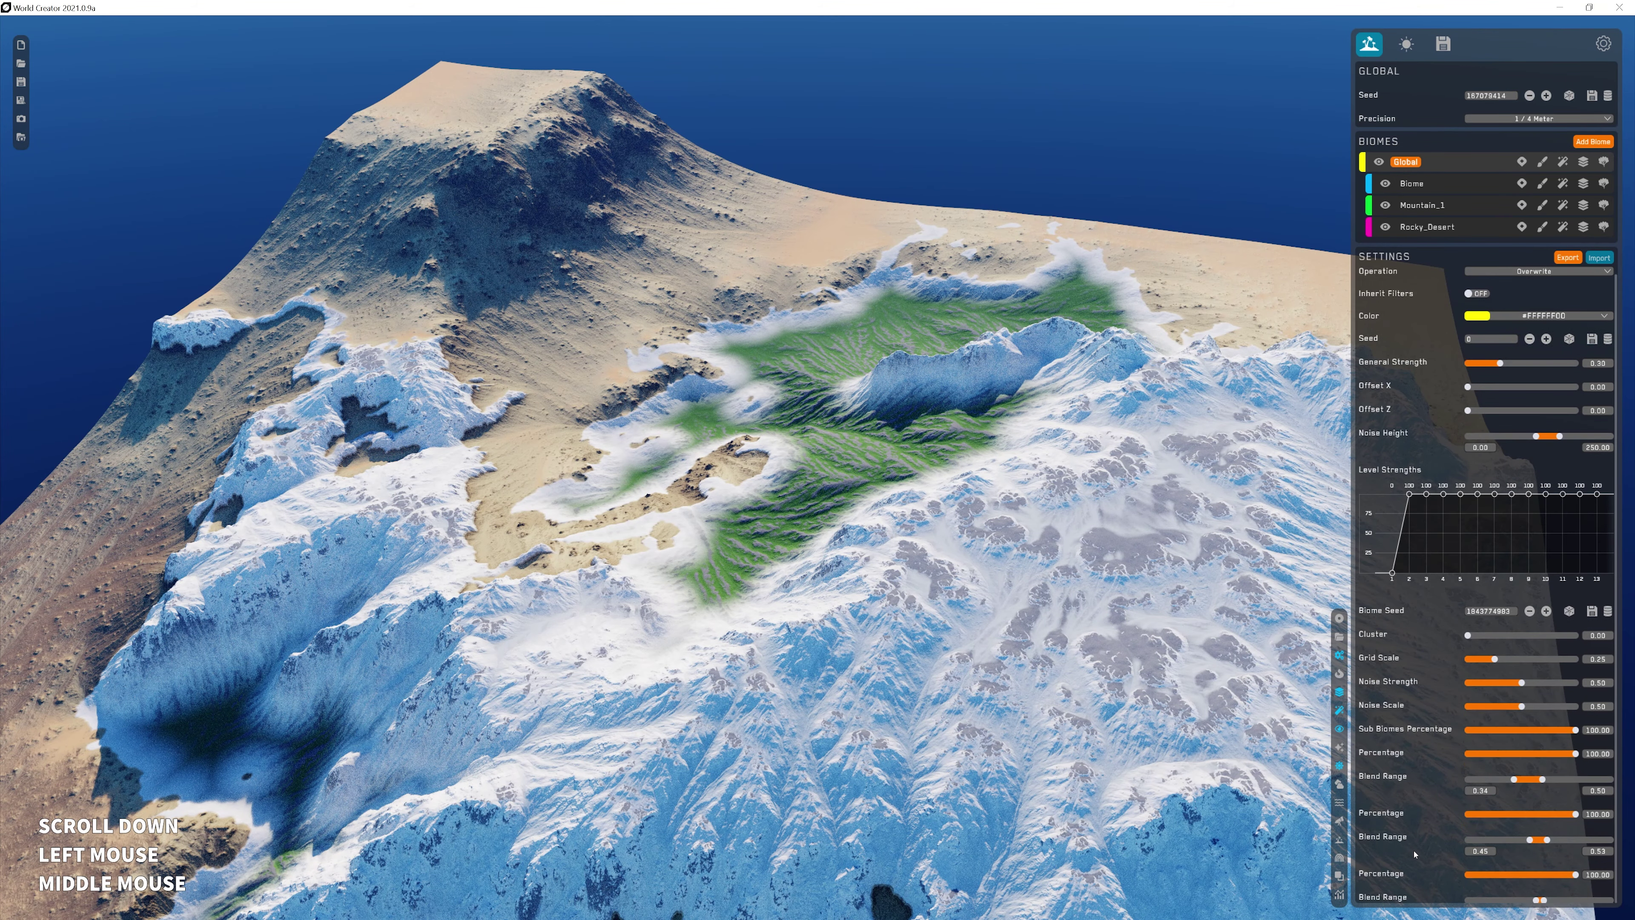
pyautogui.click(1537, 901)
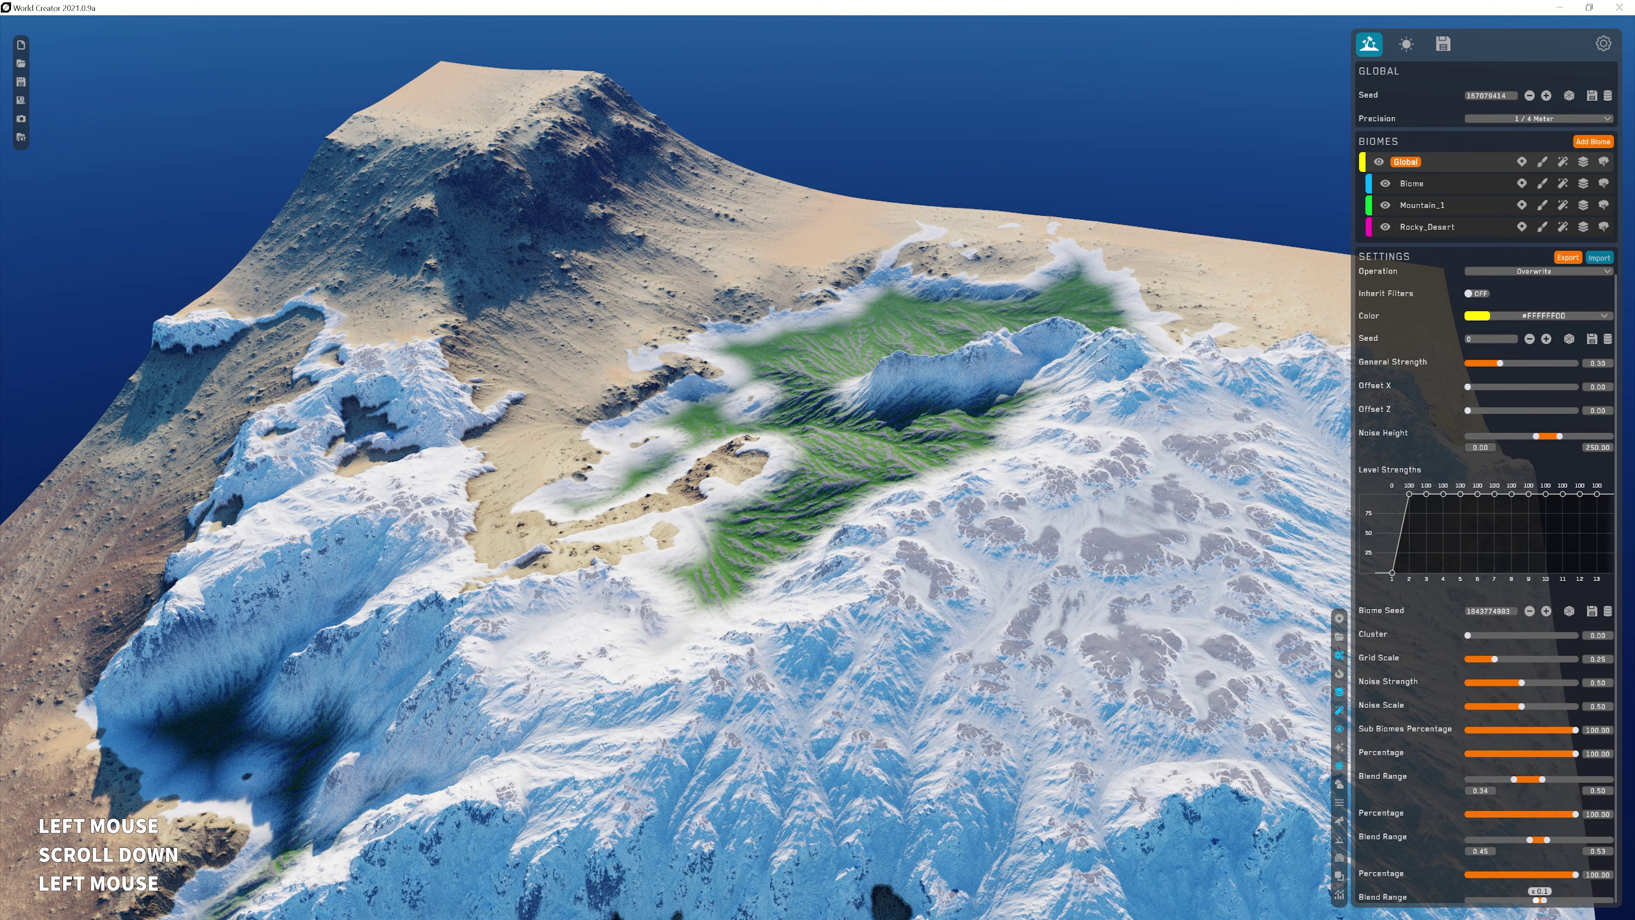
pyautogui.moveTo(1536, 900); pyautogui.dragTo(1531, 901)
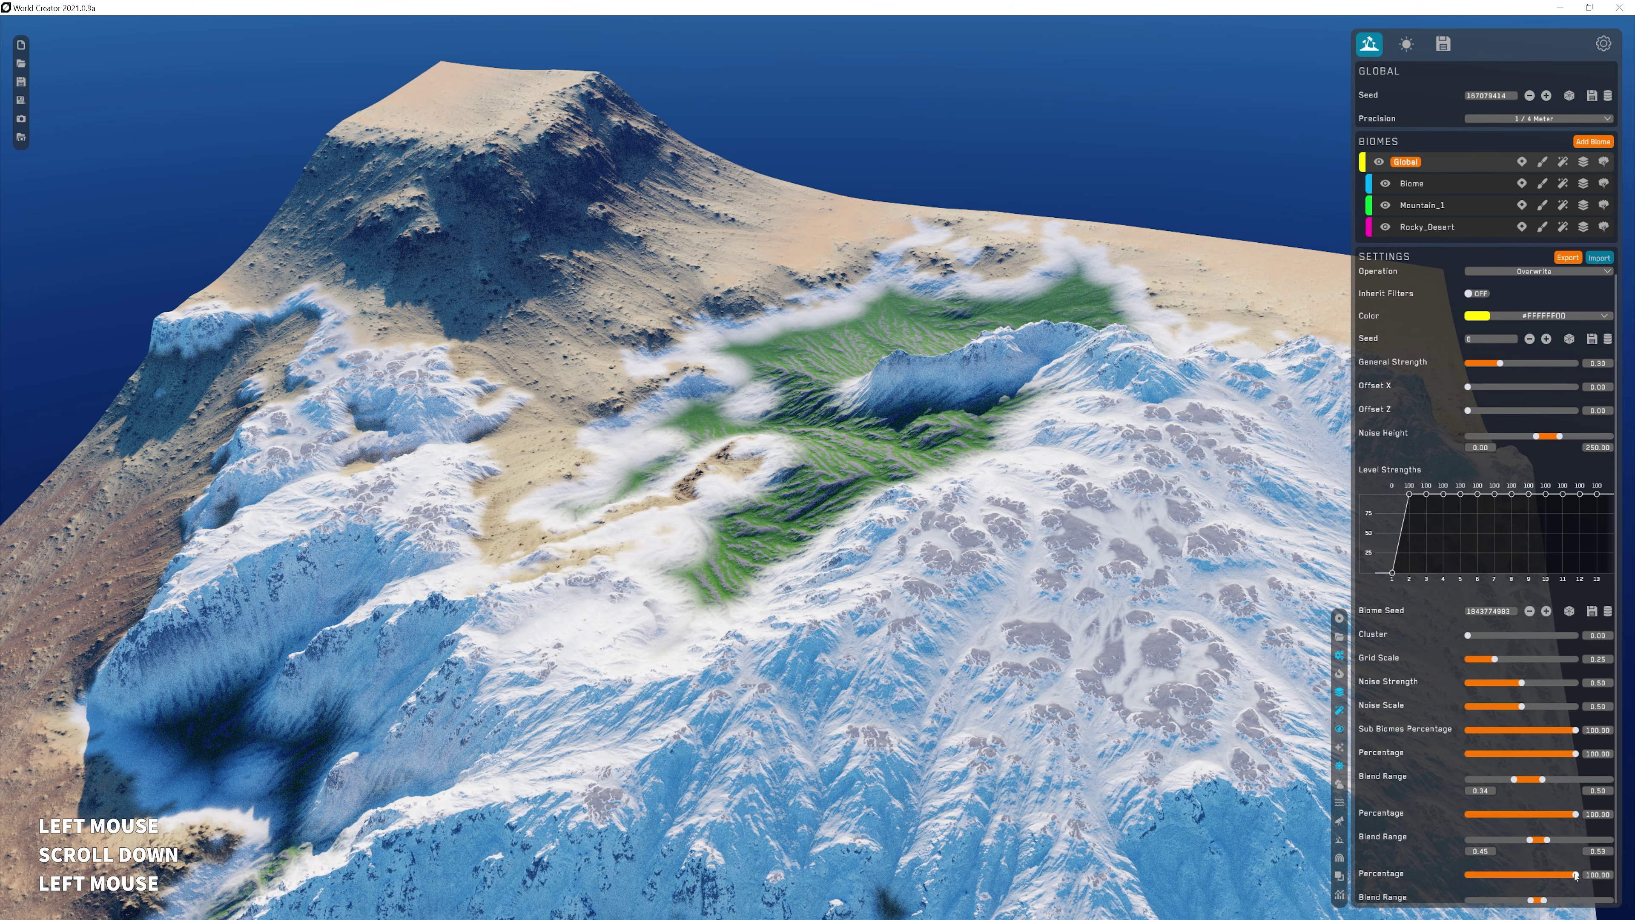
# - Set the Global biome's second sub-biome Percentage to 61.29 and reduce the third Percentage
pyautogui.moveTo(1576, 814); pyautogui.dragTo(1534, 814)
pyautogui.moveTo(1081, 628); pyautogui.dragTo(936, 512, button='middle')
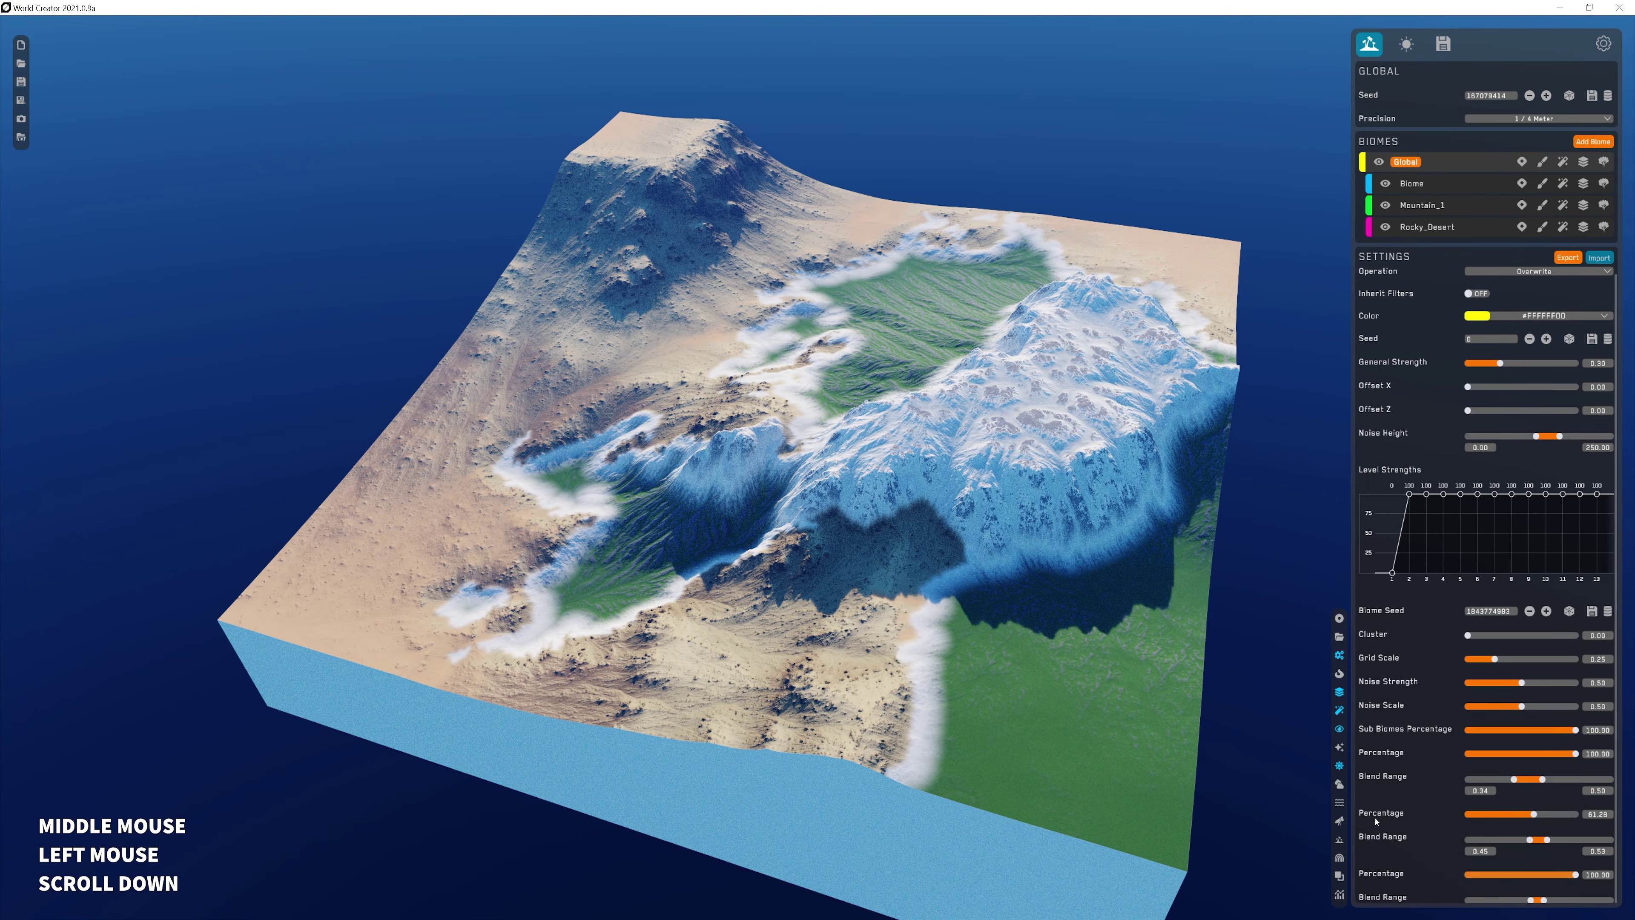
pyautogui.scroll(-1, 1424, 778)
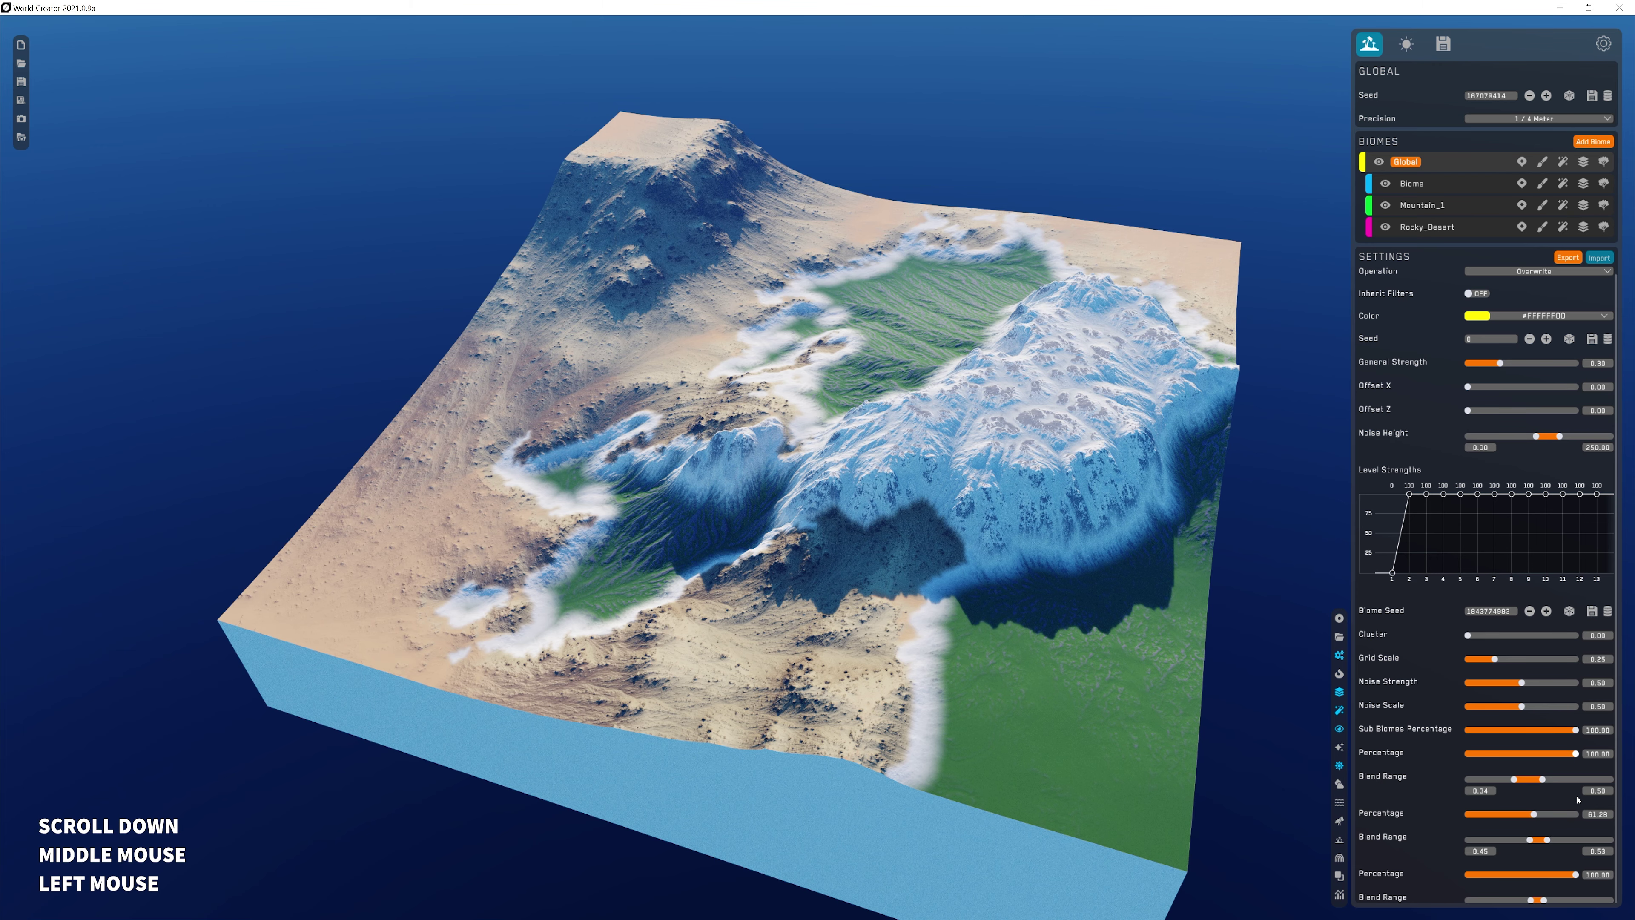
pyautogui.click(1575, 875)
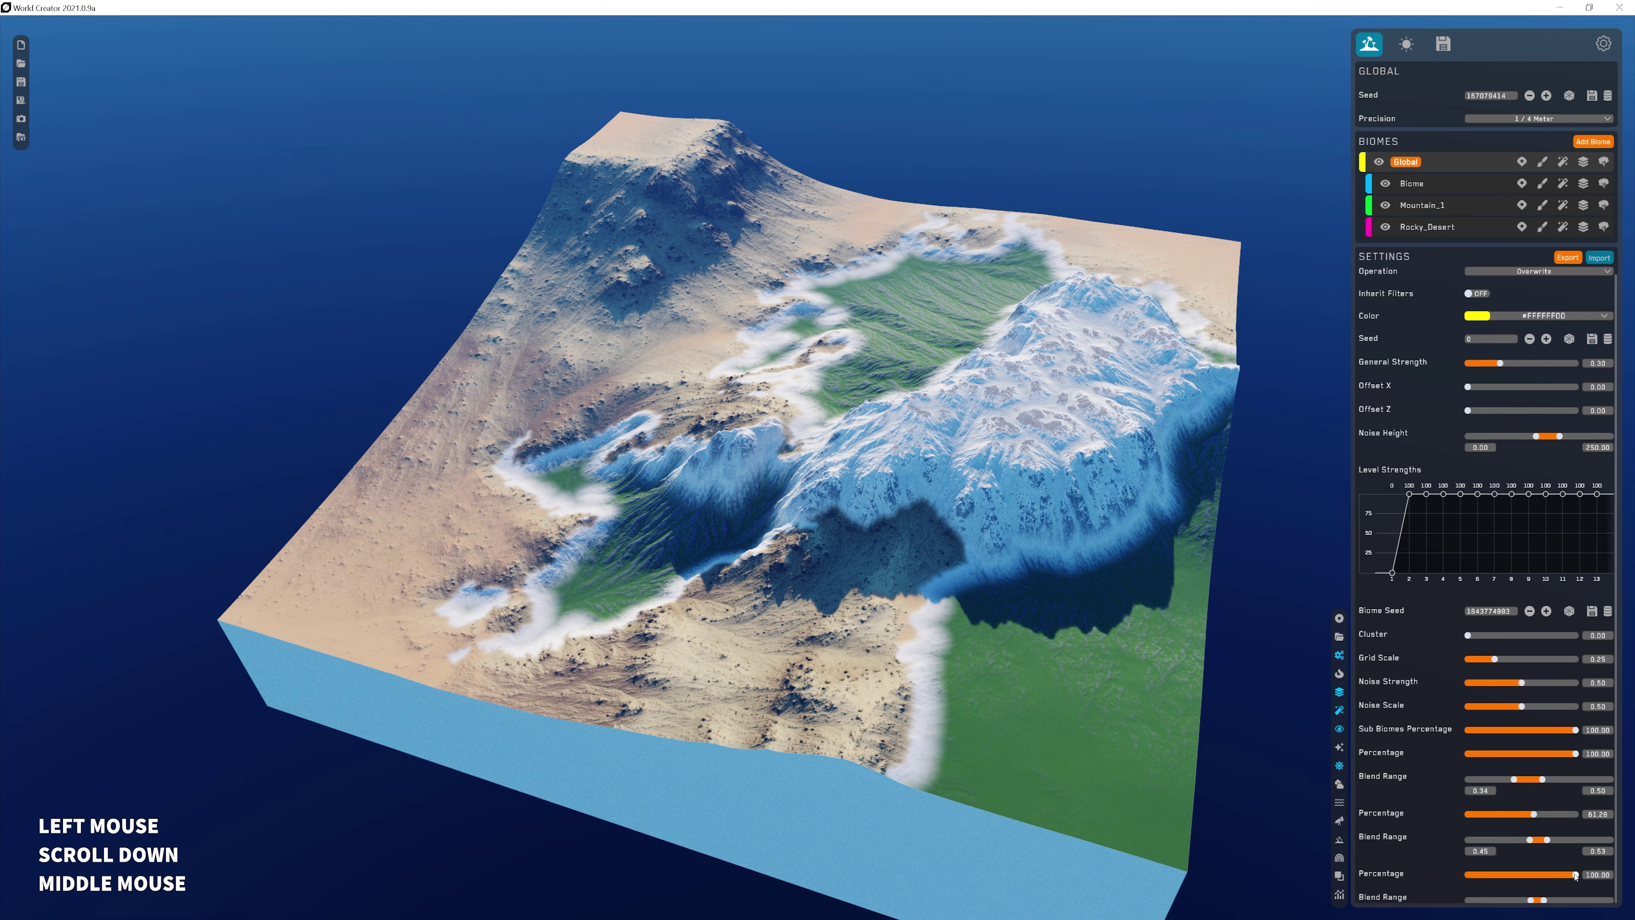
pyautogui.moveTo(1575, 875); pyautogui.dragTo(1541, 875)
# - Change the Global biome's blend material colour from white to the dark brown #FF5D5138
pyautogui.click(1585, 162)
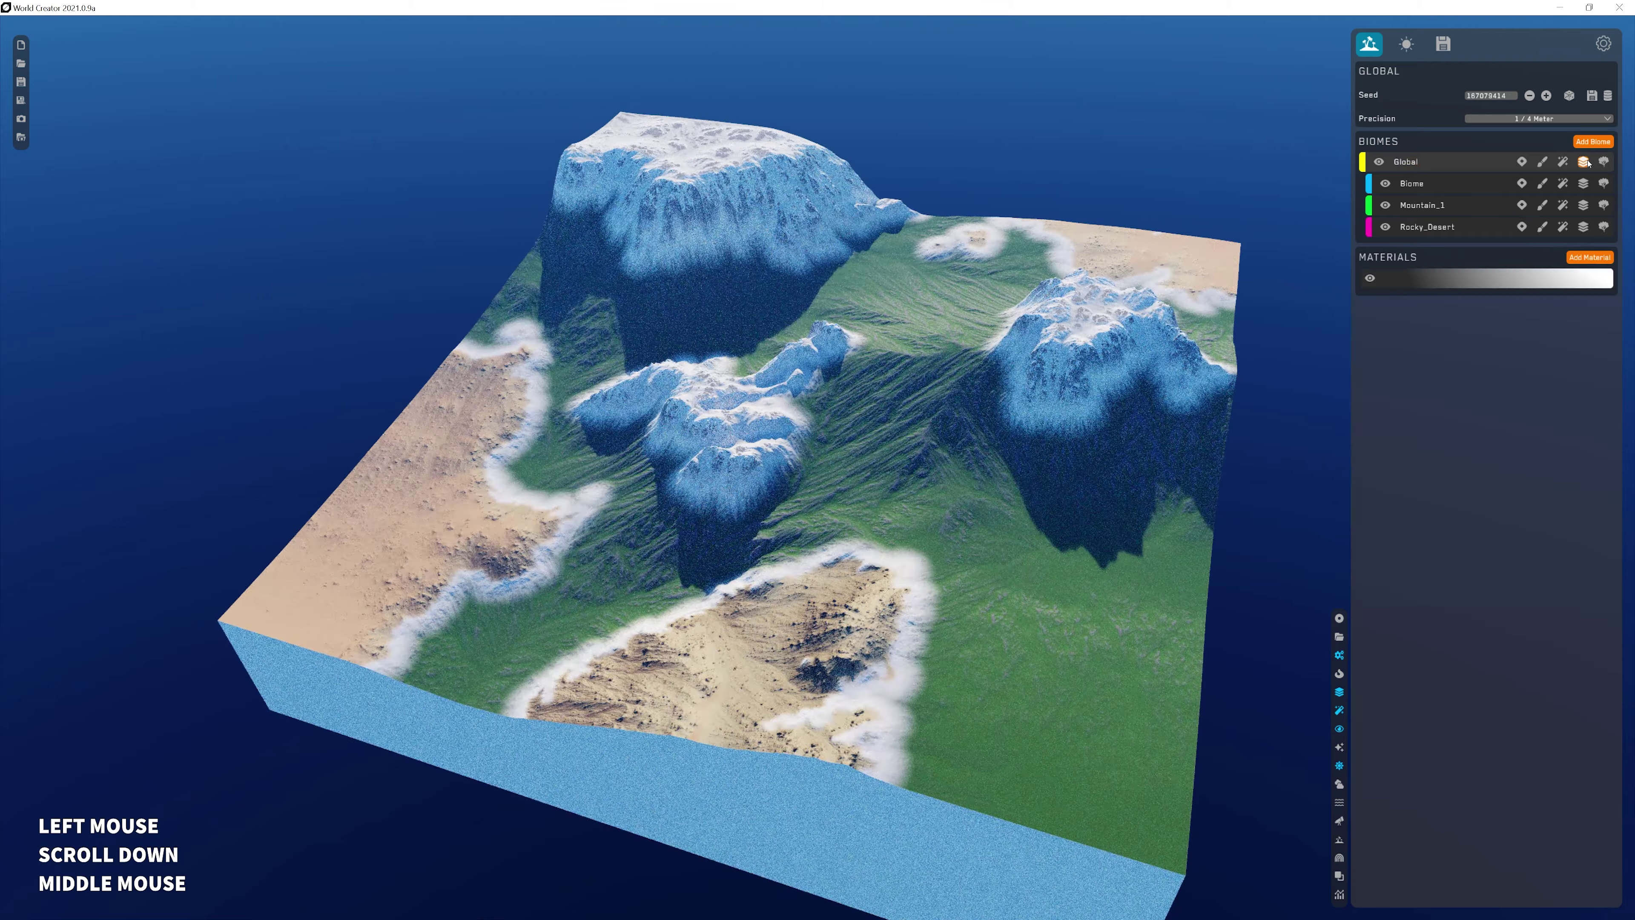
pyautogui.click(1572, 282)
pyautogui.click(1540, 427)
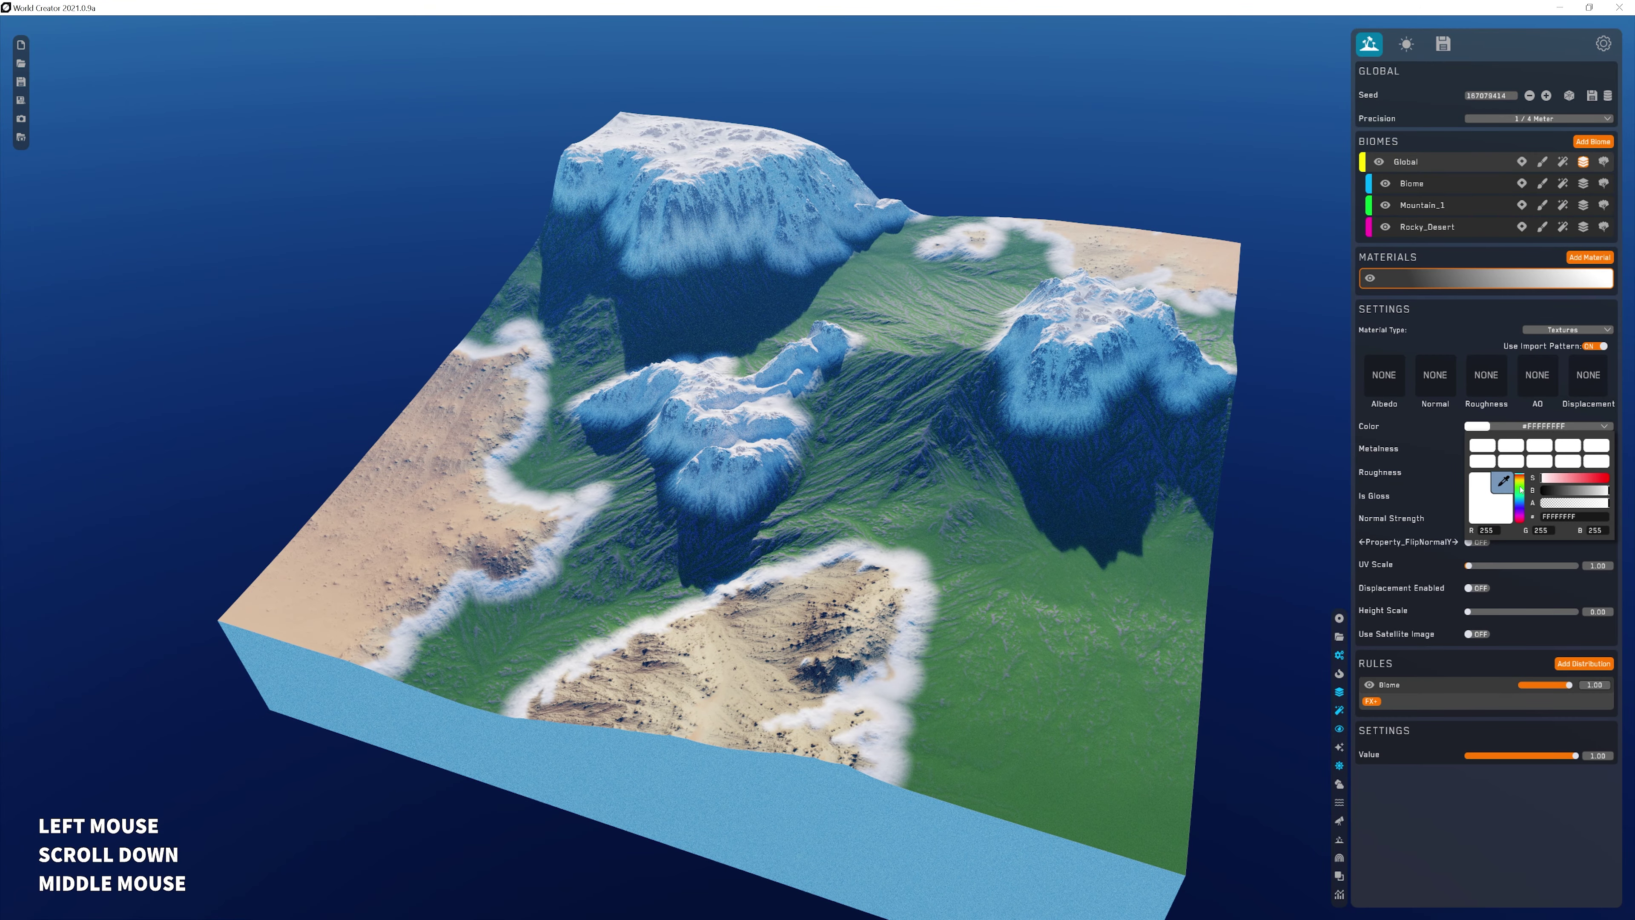
pyautogui.click(1563, 477)
pyautogui.click(1520, 481)
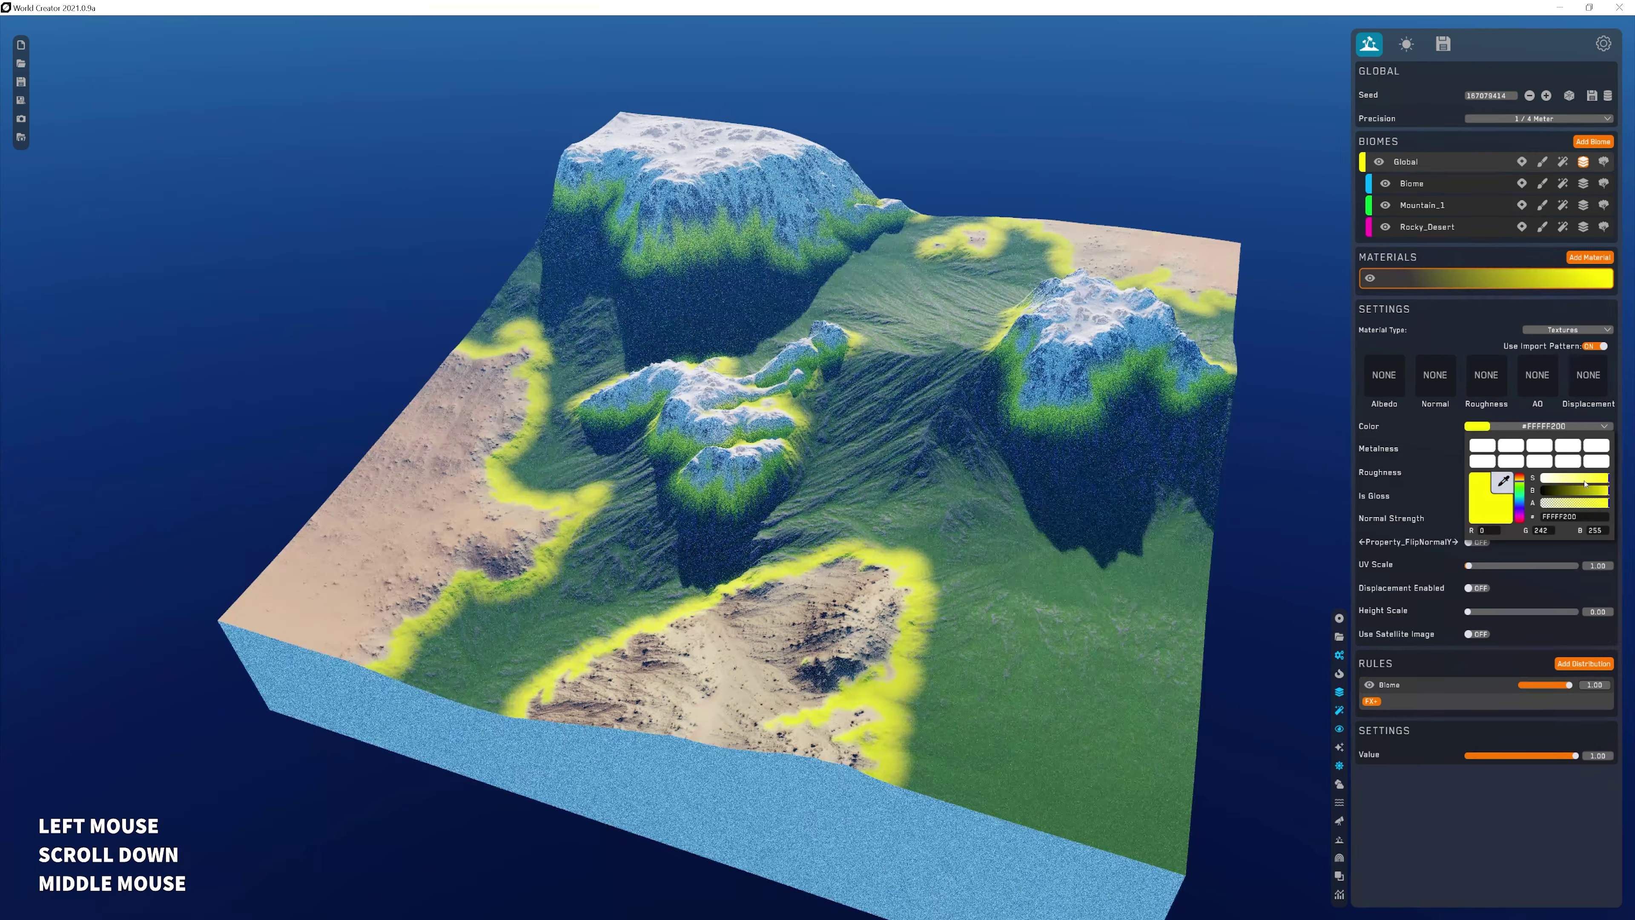
pyautogui.click(1569, 478)
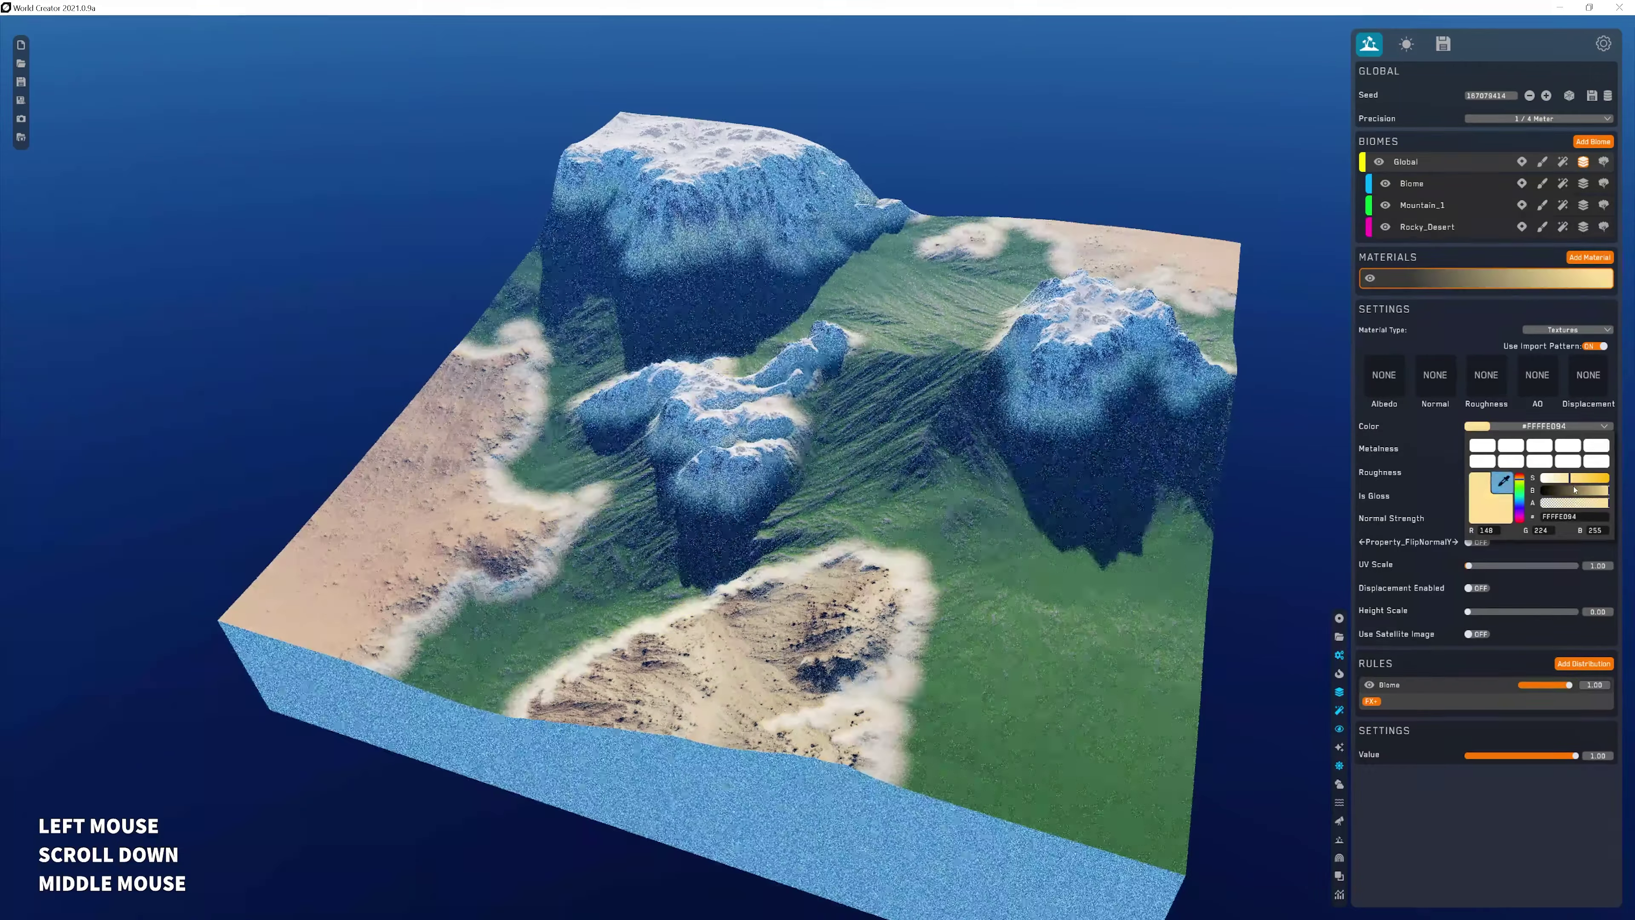
pyautogui.moveTo(1575, 491); pyautogui.dragTo(1567, 491)
pyautogui.scroll(-2, 1223, 322)
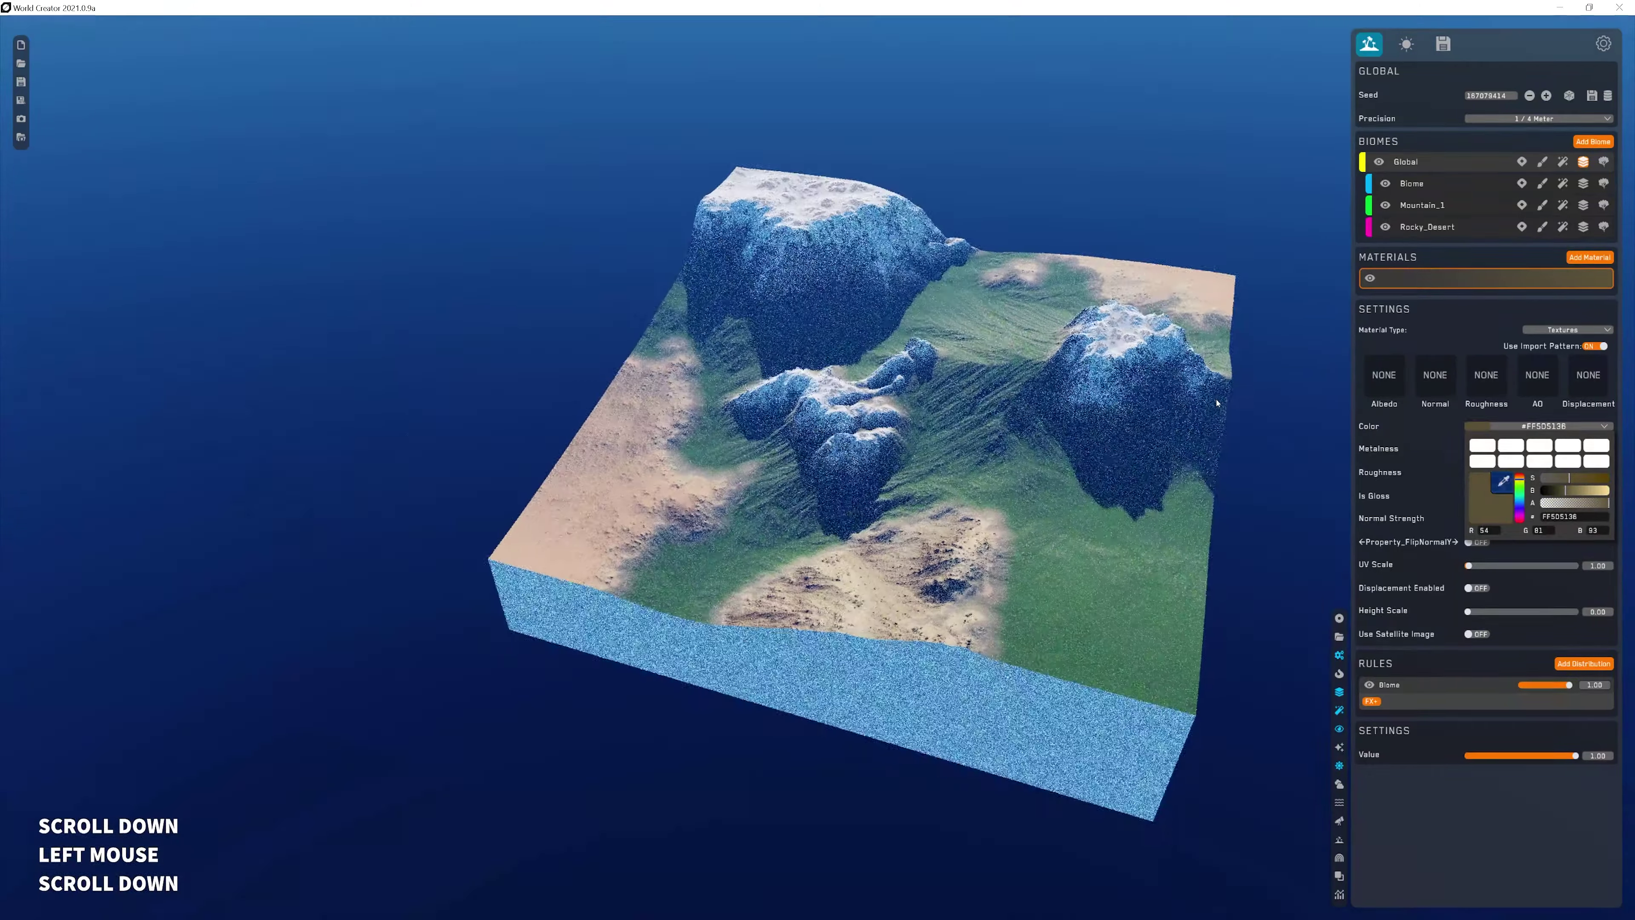
pyautogui.moveTo(1094, 322); pyautogui.dragTo(1223, 322, button='middle')
pyautogui.scroll(2, 1225, 324)
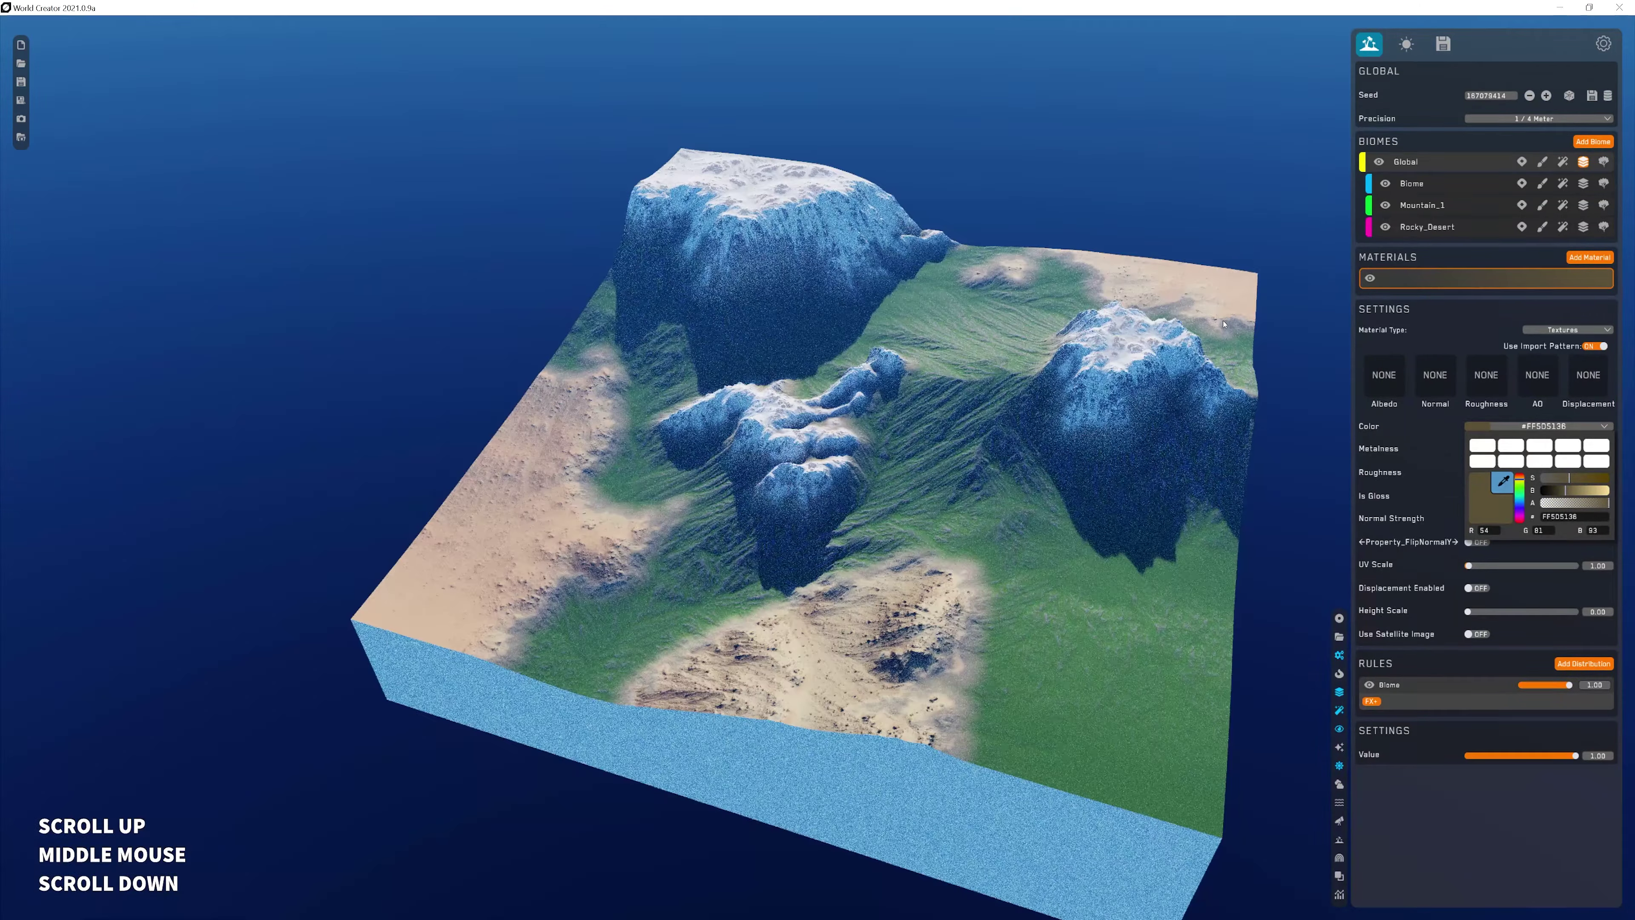
# - Select the Mountain_1 biome and examine its peaks and the blended transitions to the surrounding biomes from several angles
pyautogui.click(1422, 207)
pyautogui.moveTo(1281, 318); pyautogui.dragTo(592, 482, button='middle')
pyautogui.scroll(2, 1307, 335)
pyautogui.scroll(2, 792, 374)
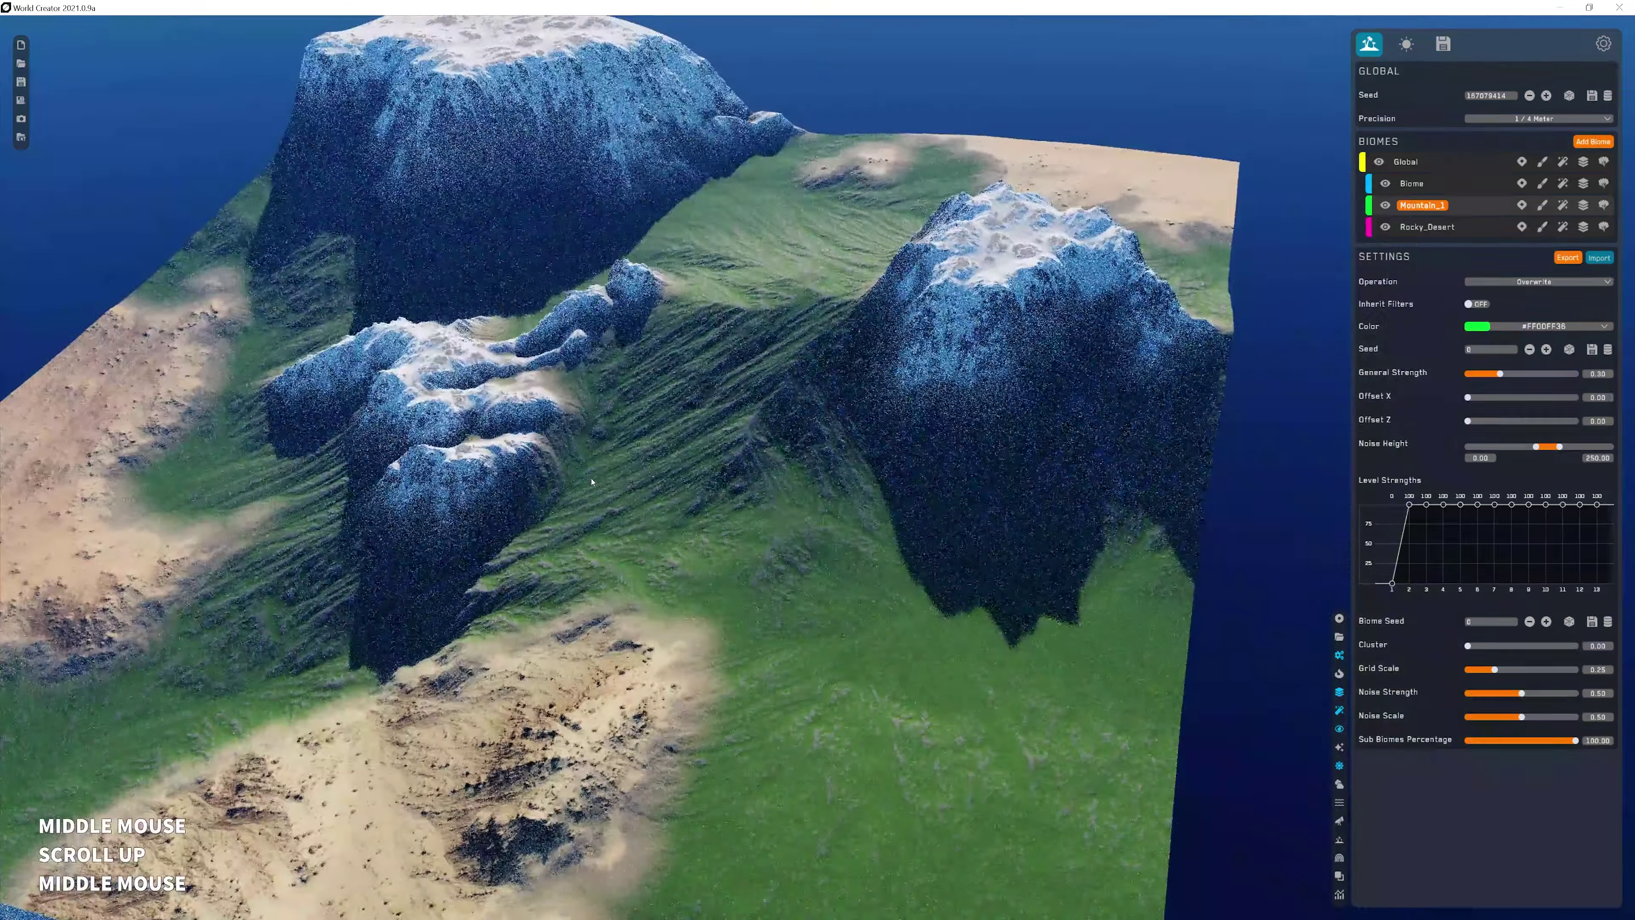
pyautogui.moveTo(593, 482); pyautogui.dragTo(908, 501, button='right')
pyautogui.moveTo(908, 502); pyautogui.dragTo(938, 446, button='middle')
pyautogui.moveTo(938, 446); pyautogui.dragTo(947, 482, button='right')
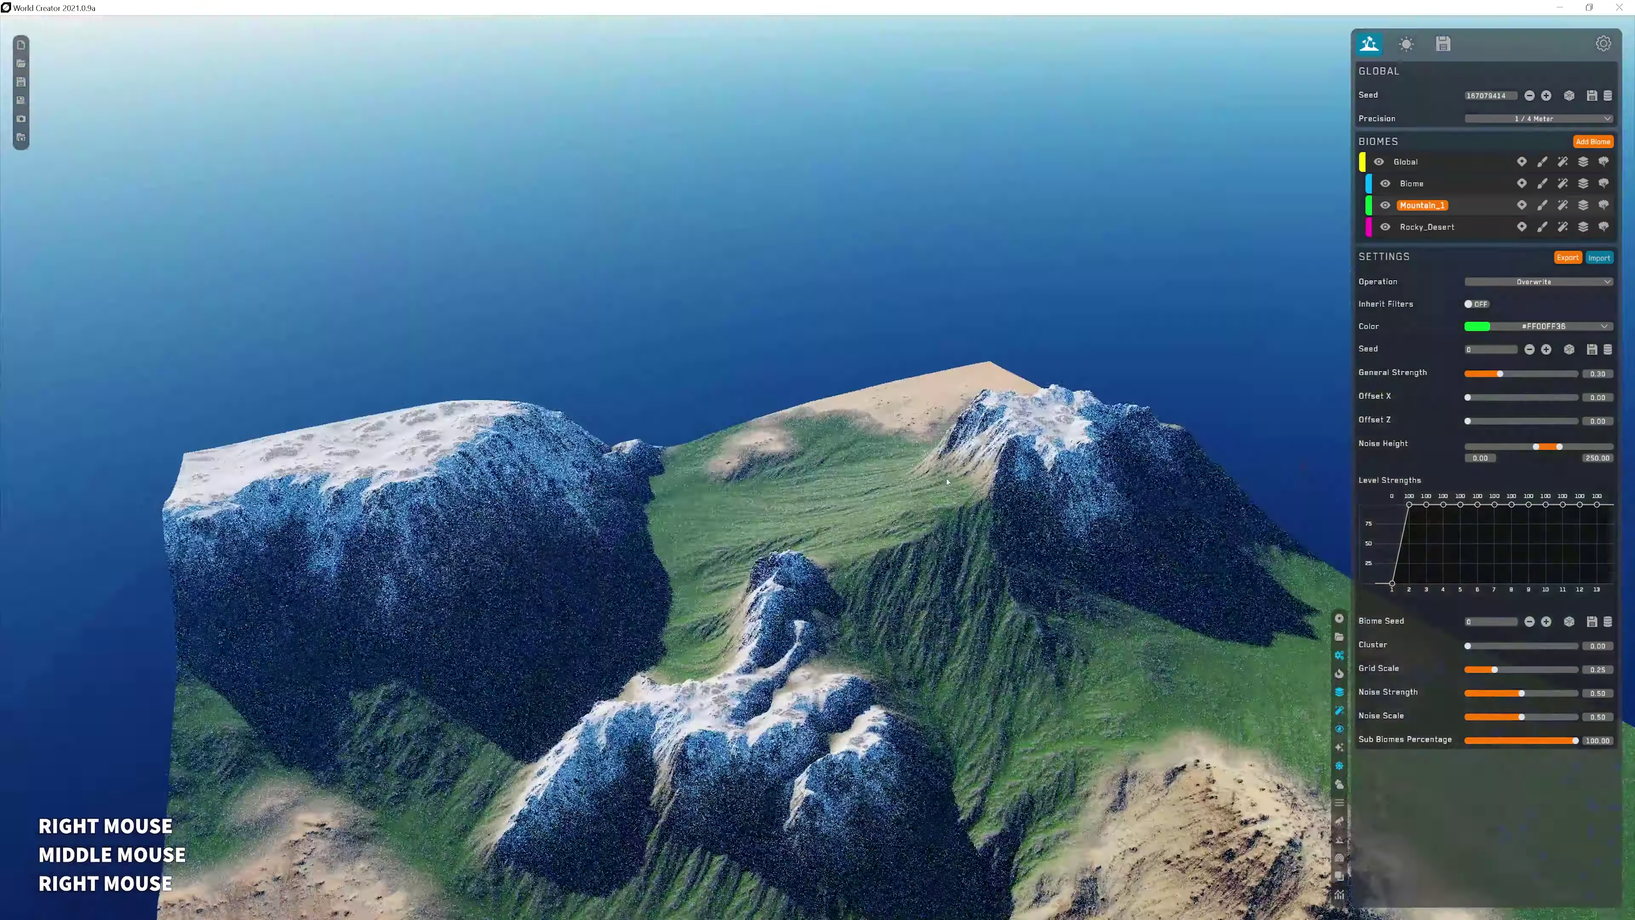
pyautogui.moveTo(947, 481); pyautogui.dragTo(953, 488, button='middle')
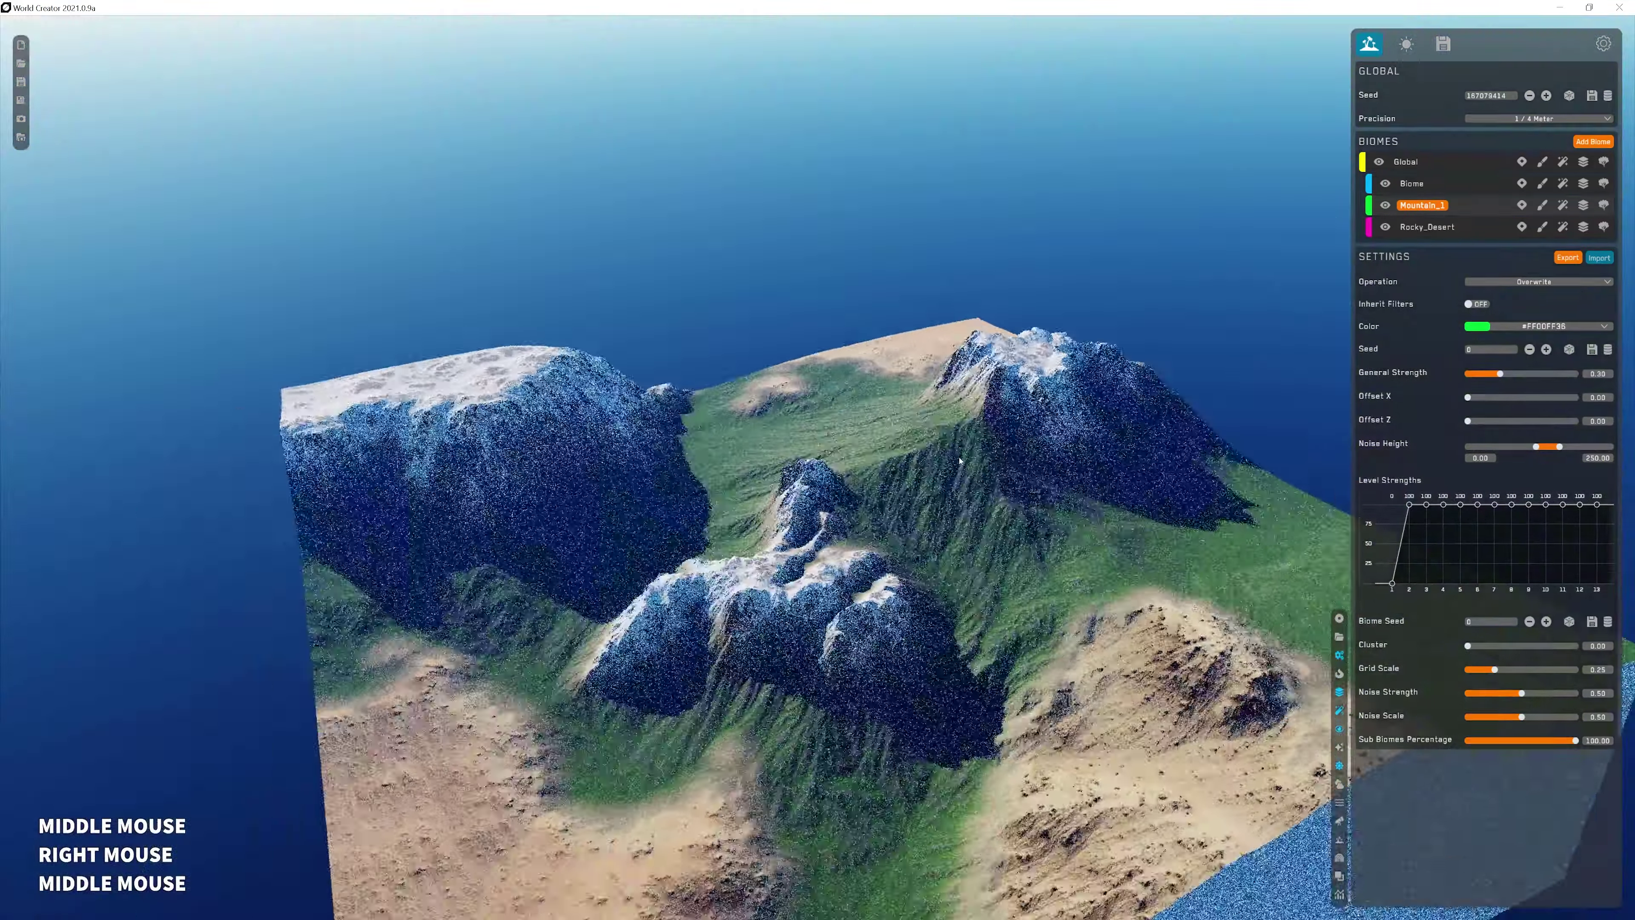
pyautogui.scroll(3, 953, 489)
pyautogui.moveTo(953, 489); pyautogui.dragTo(965, 497, button='right')
pyautogui.moveTo(966, 498); pyautogui.dragTo(980, 507, button='middle')
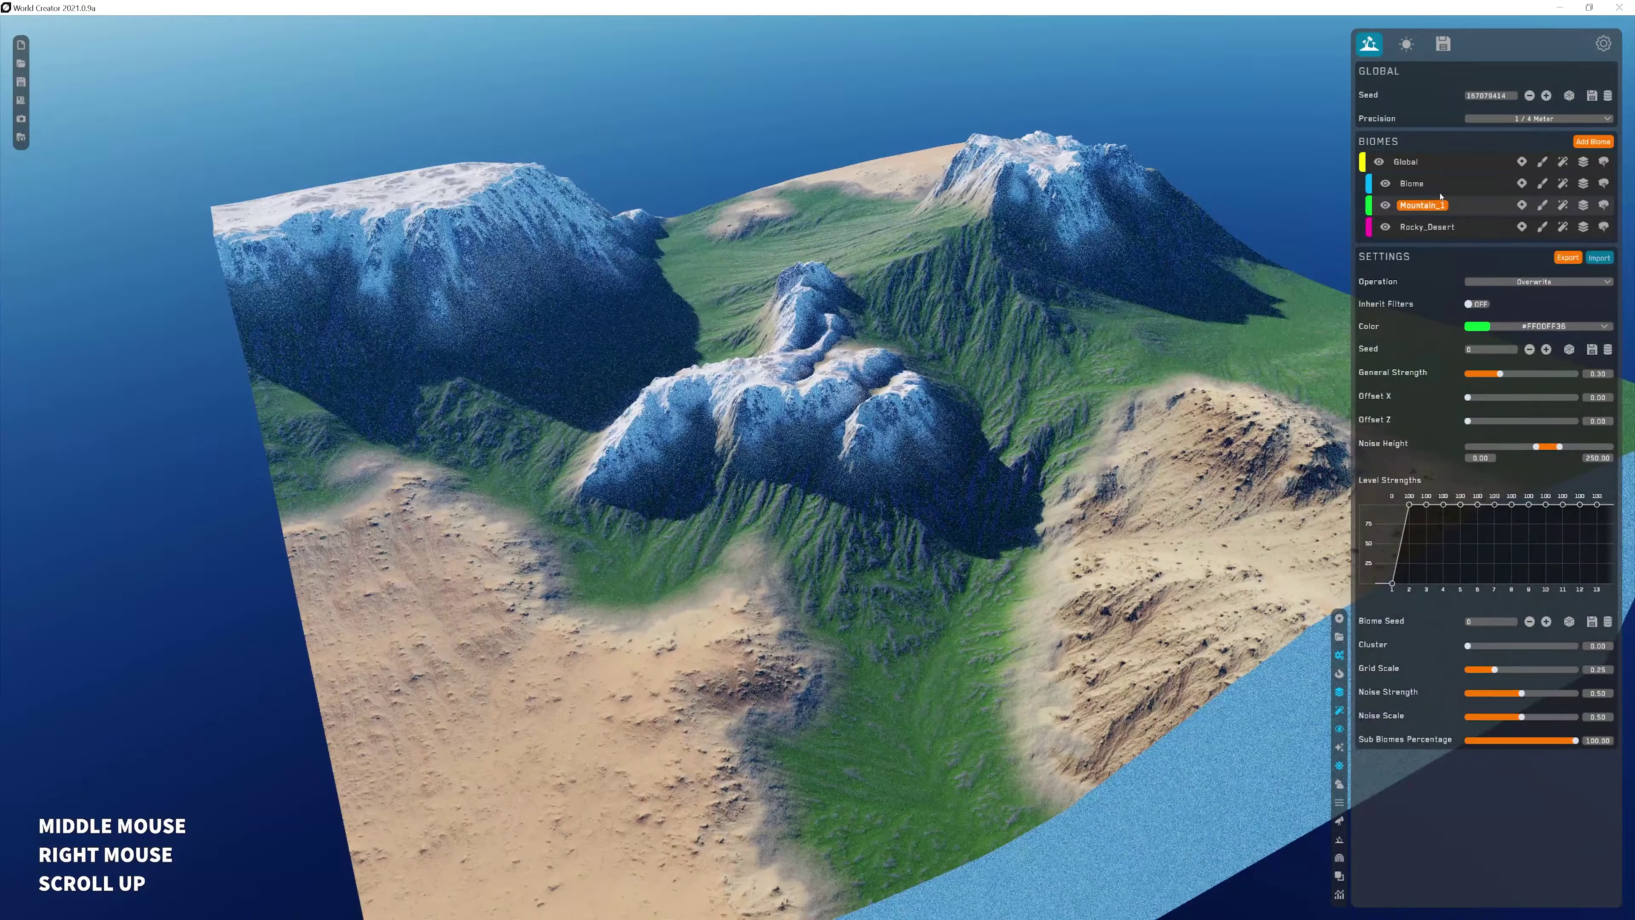
# - Review the settings of the Biome and Rocky_Desert sub-biomes against the whole terrain
pyautogui.click(1422, 210)
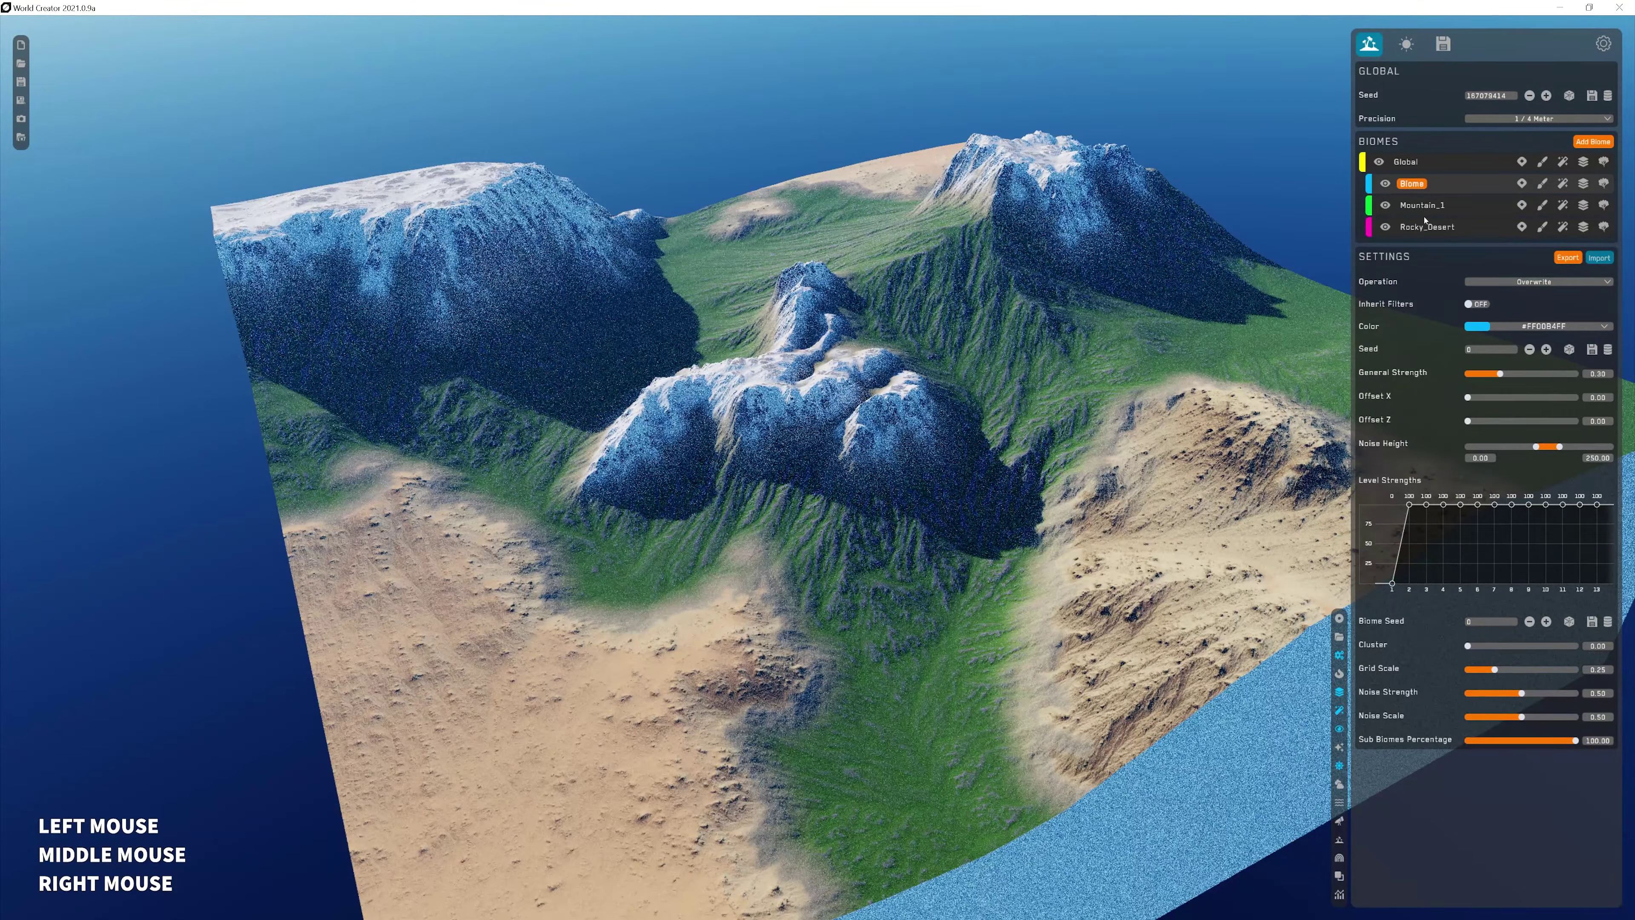
pyautogui.click(1428, 226)
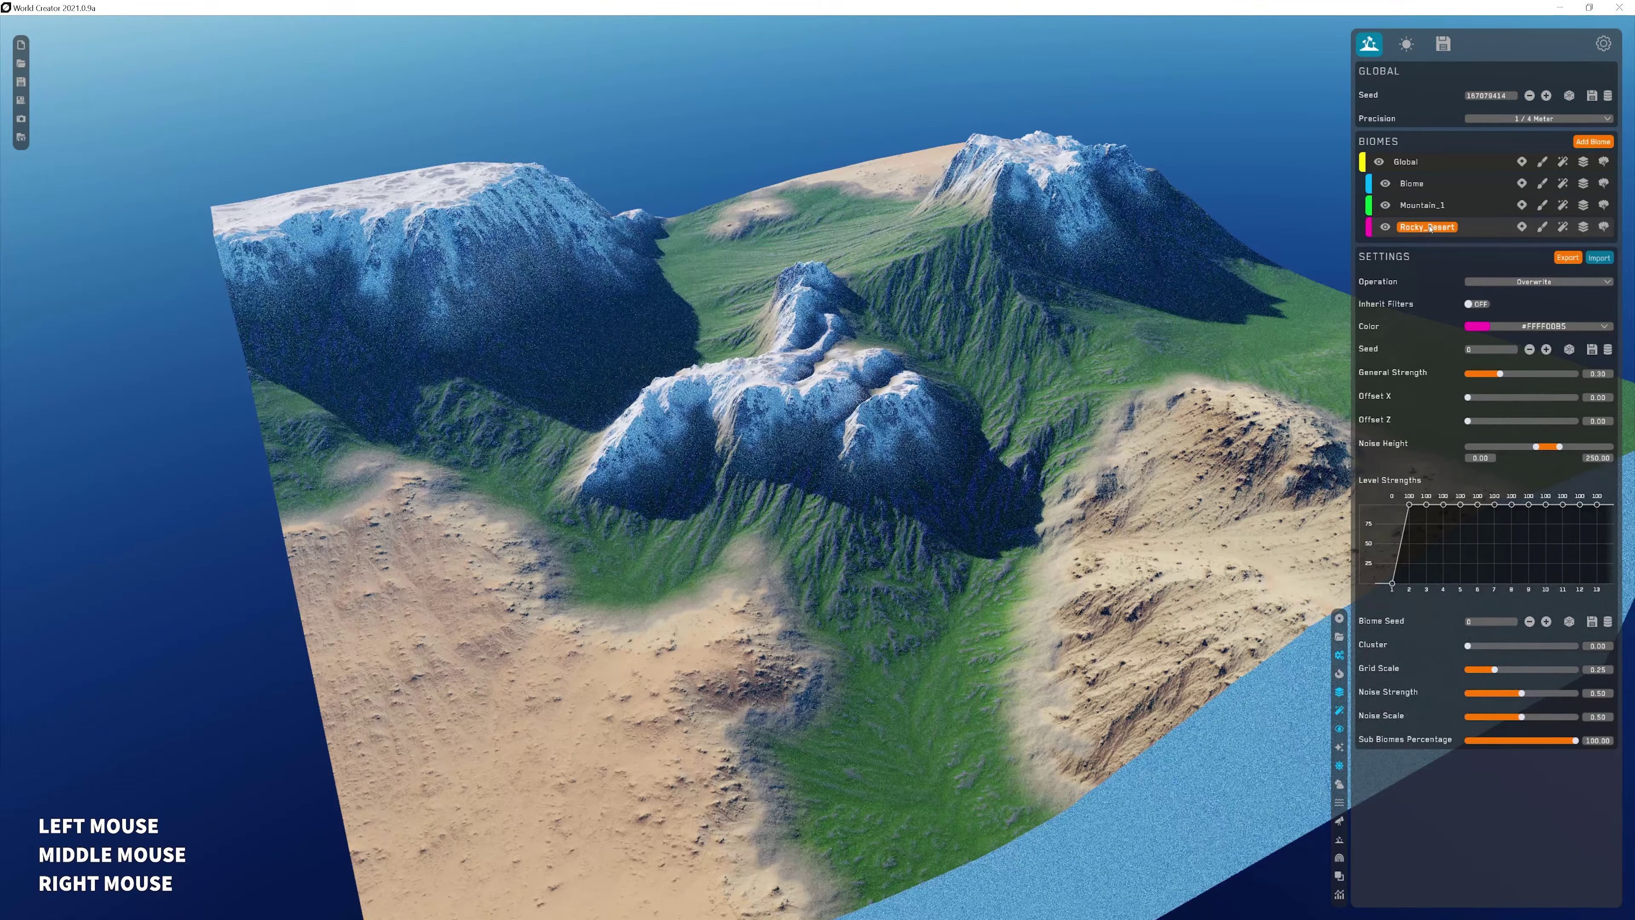
pyautogui.scroll(-3, 1164, 324)
pyautogui.click(1404, 186)
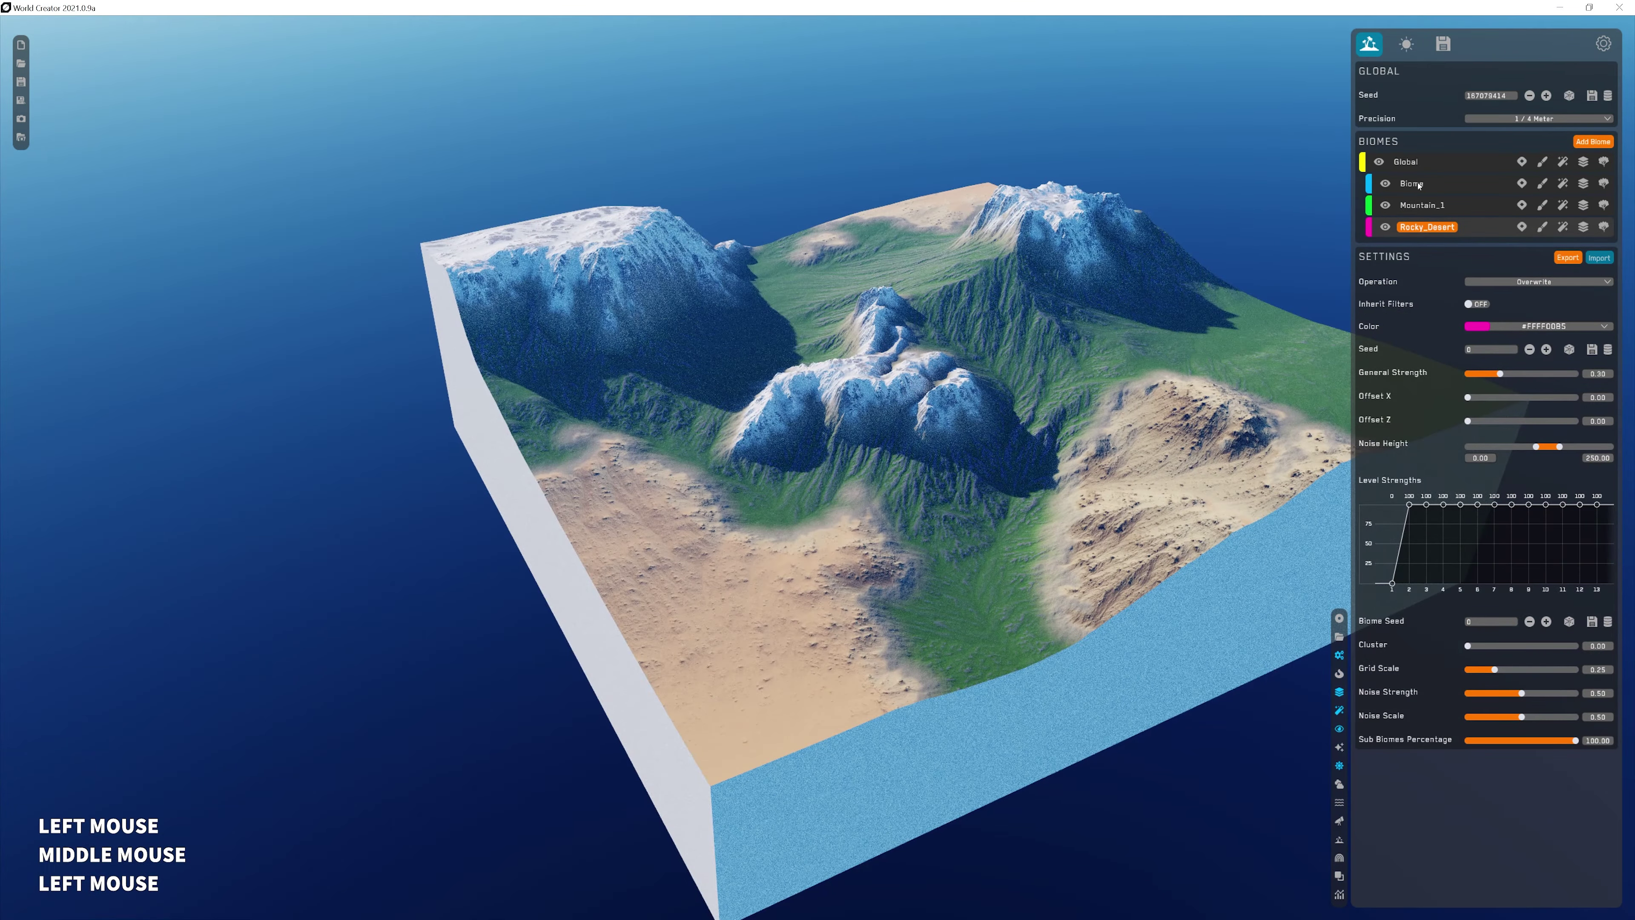
# - Select the Biome and Mountain_1 sub-biomes and examine the blended transitions around the peaks from several angles
pyautogui.click(1385, 185)
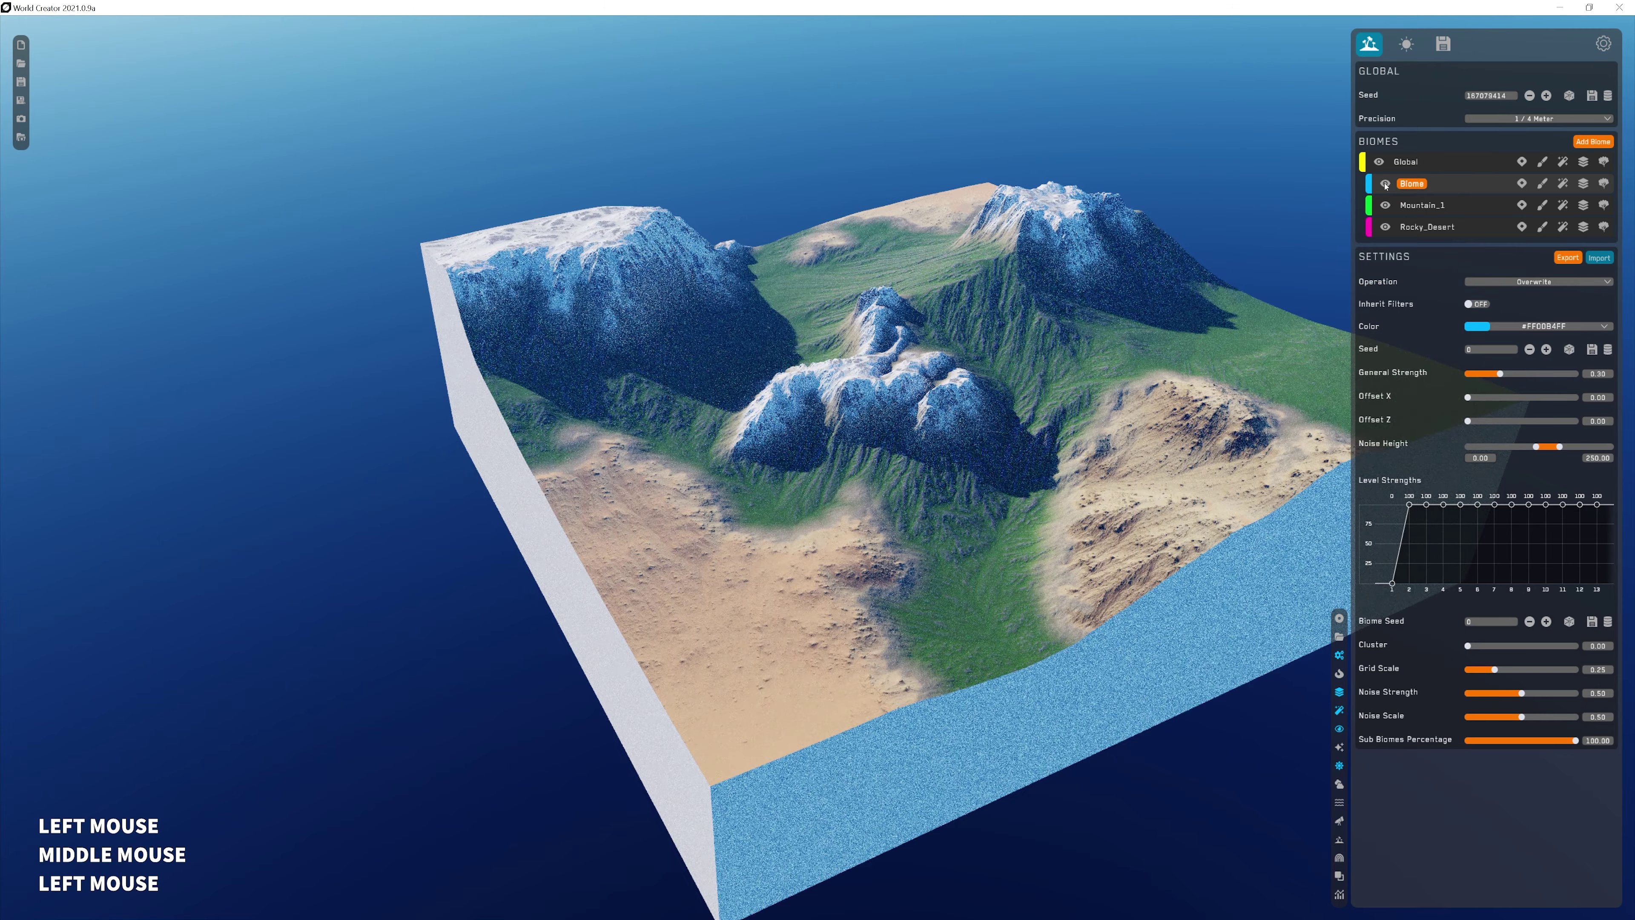
pyautogui.moveTo(1127, 361); pyautogui.dragTo(1035, 509, button='middle')
pyautogui.scroll(5, 1088, 376)
pyautogui.moveTo(1035, 508); pyautogui.dragTo(966, 515, button='right')
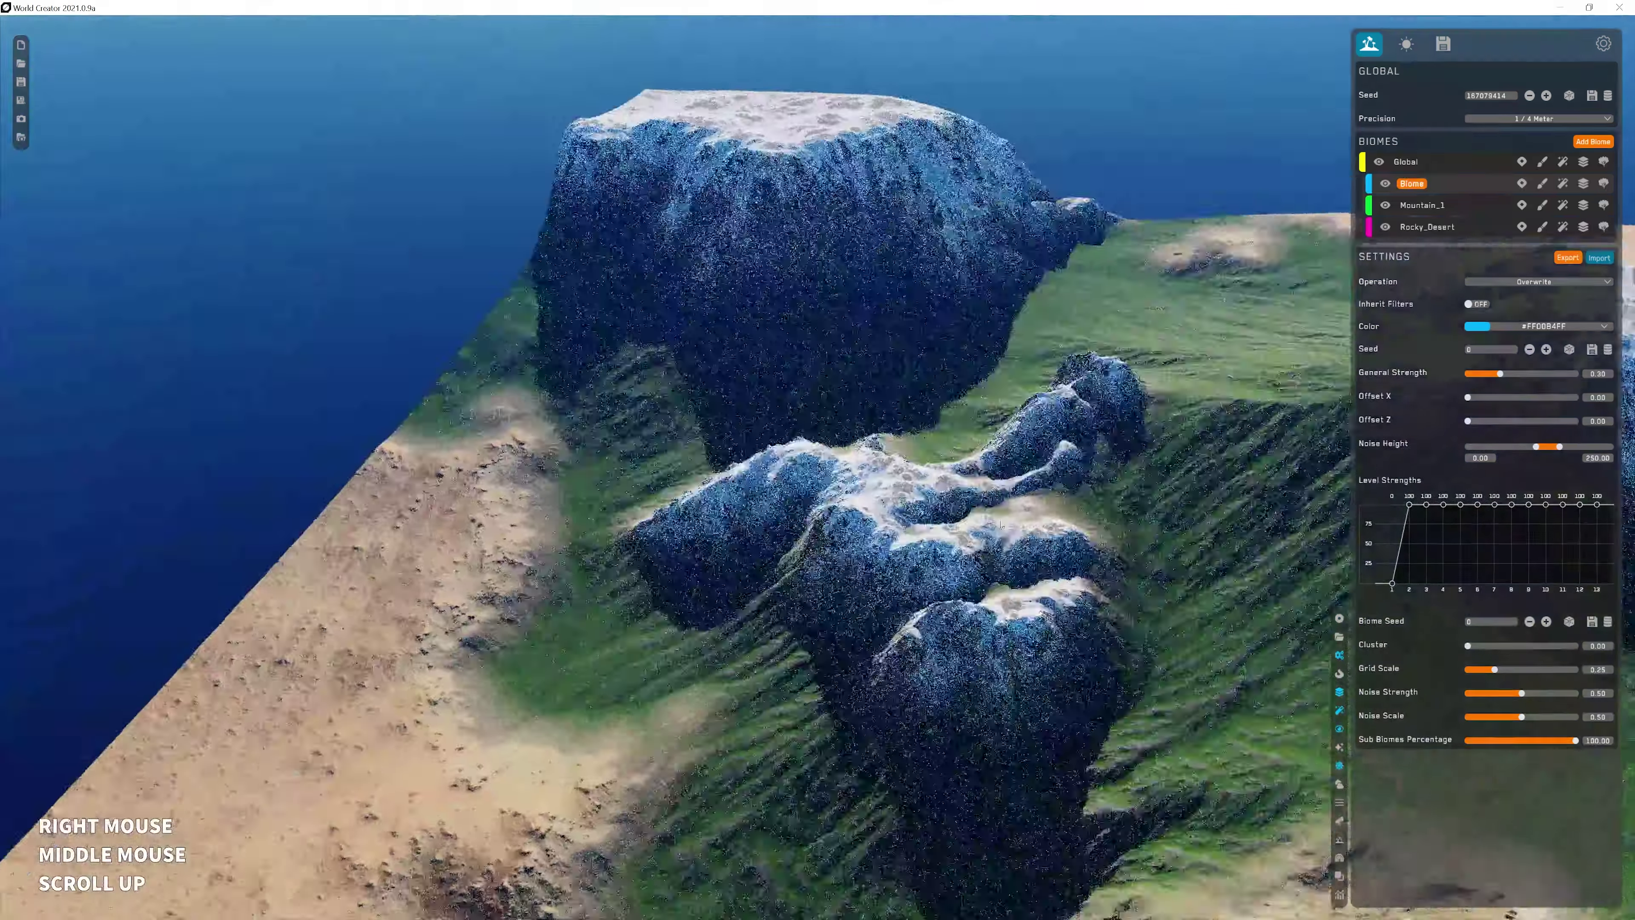
pyautogui.moveTo(966, 515); pyautogui.dragTo(1288, 309, button='middle')
pyautogui.click(1423, 206)
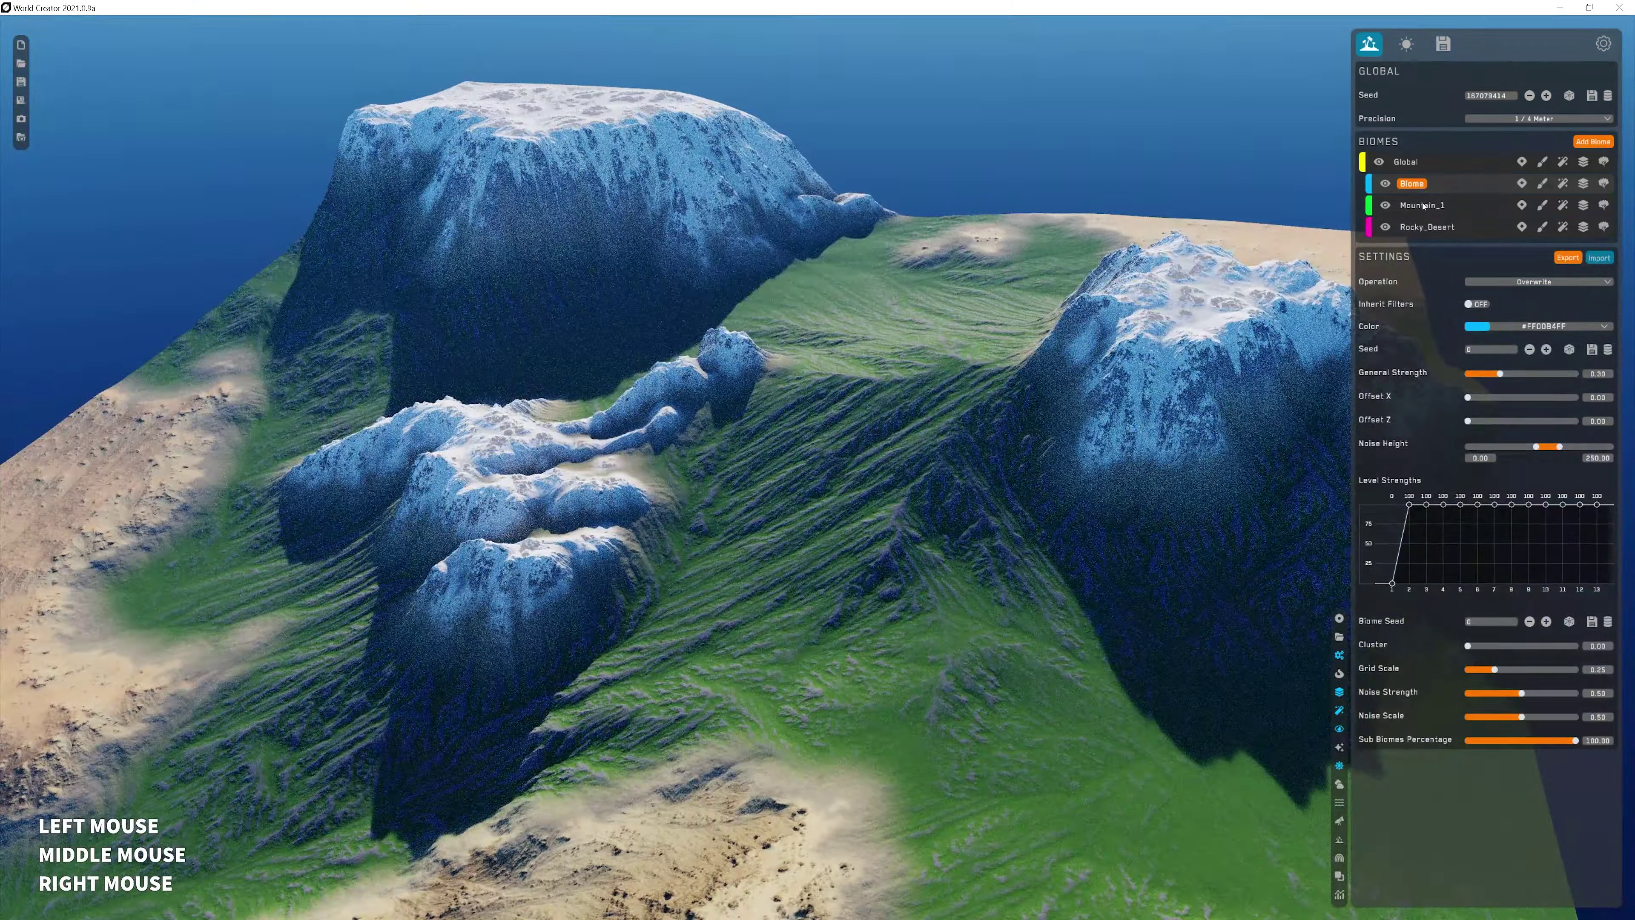
pyautogui.click(1416, 186)
# - Set the Operation of the Rocky_Desert, Mountain_1 and Biome sub-biomes to None
pyautogui.click(1428, 228)
pyautogui.click(1549, 284)
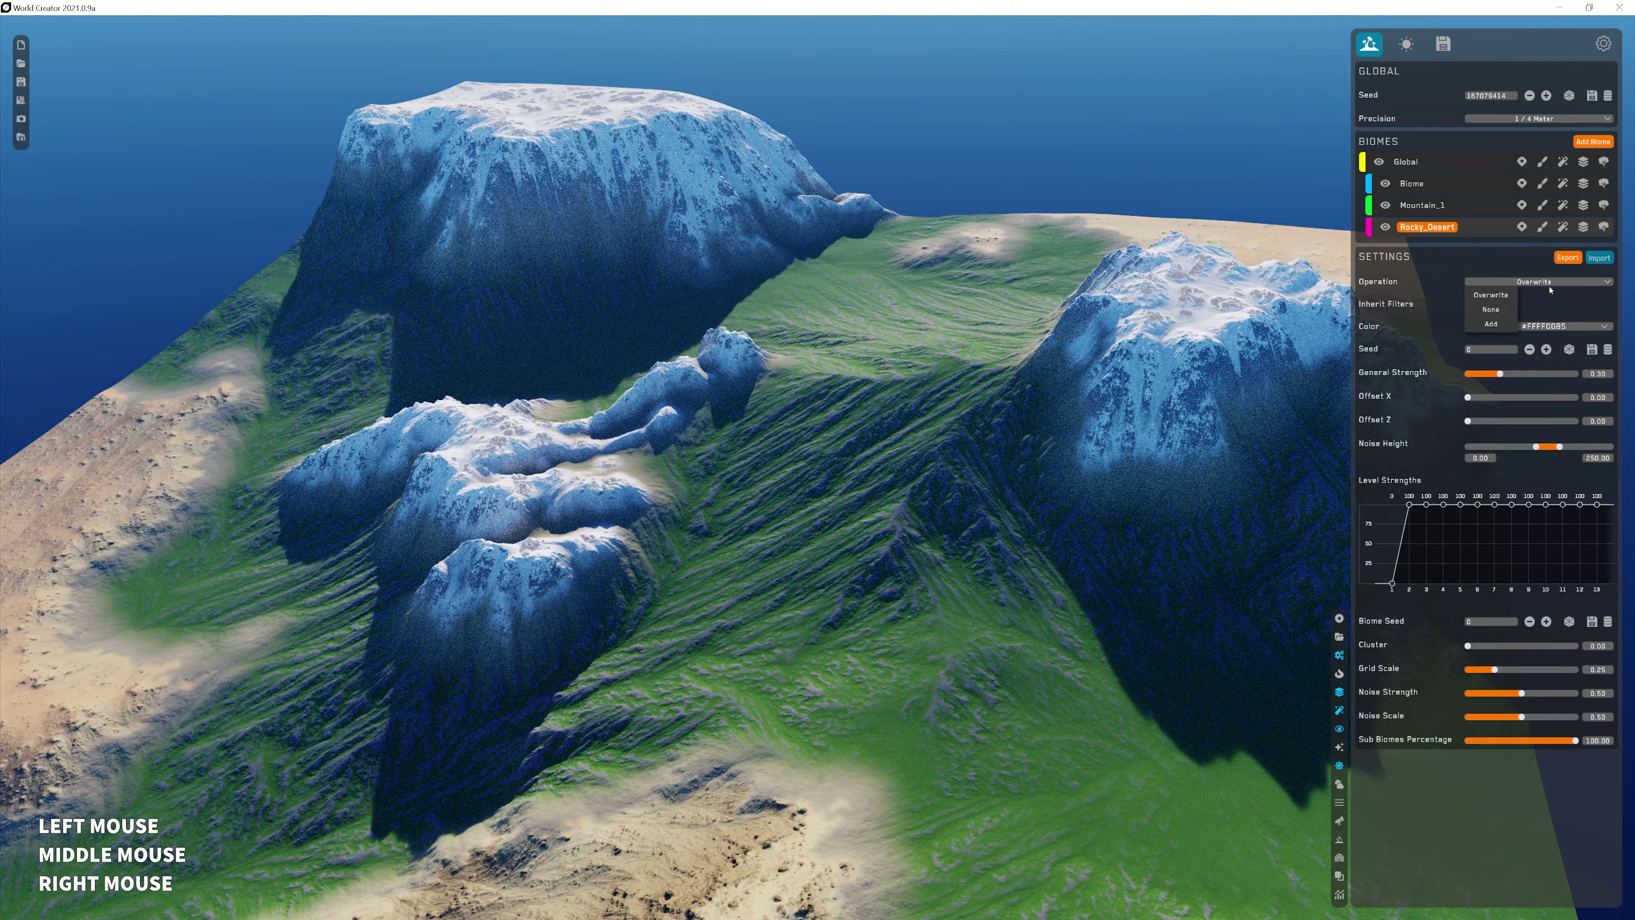
pyautogui.click(1494, 309)
pyautogui.click(1423, 206)
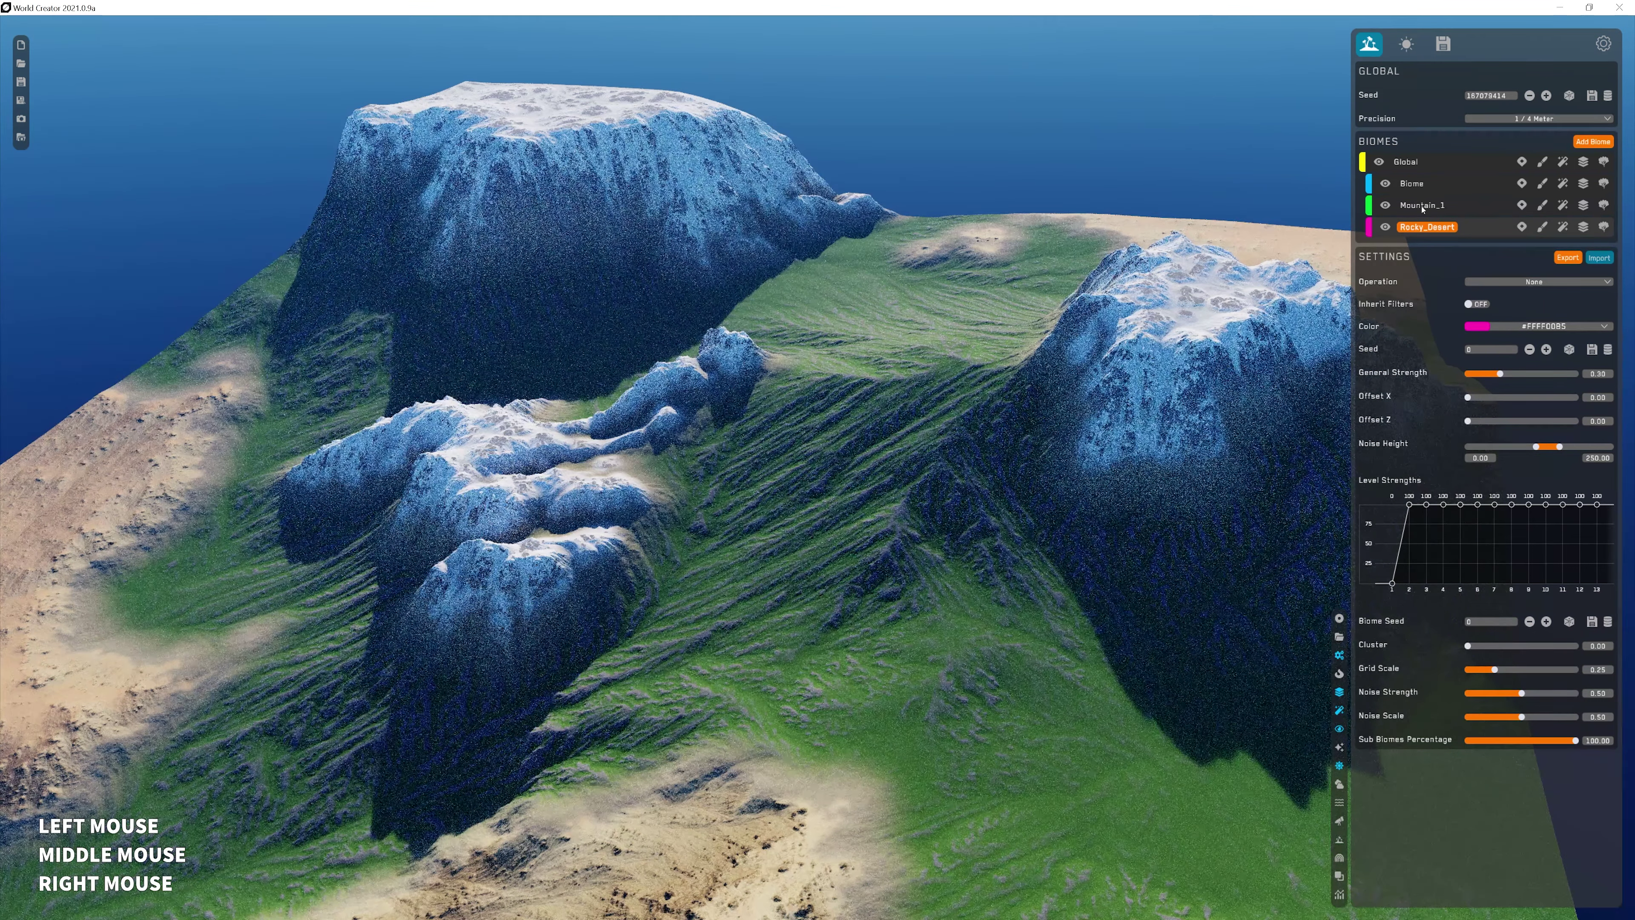
pyautogui.click(1535, 283)
pyautogui.click(1492, 310)
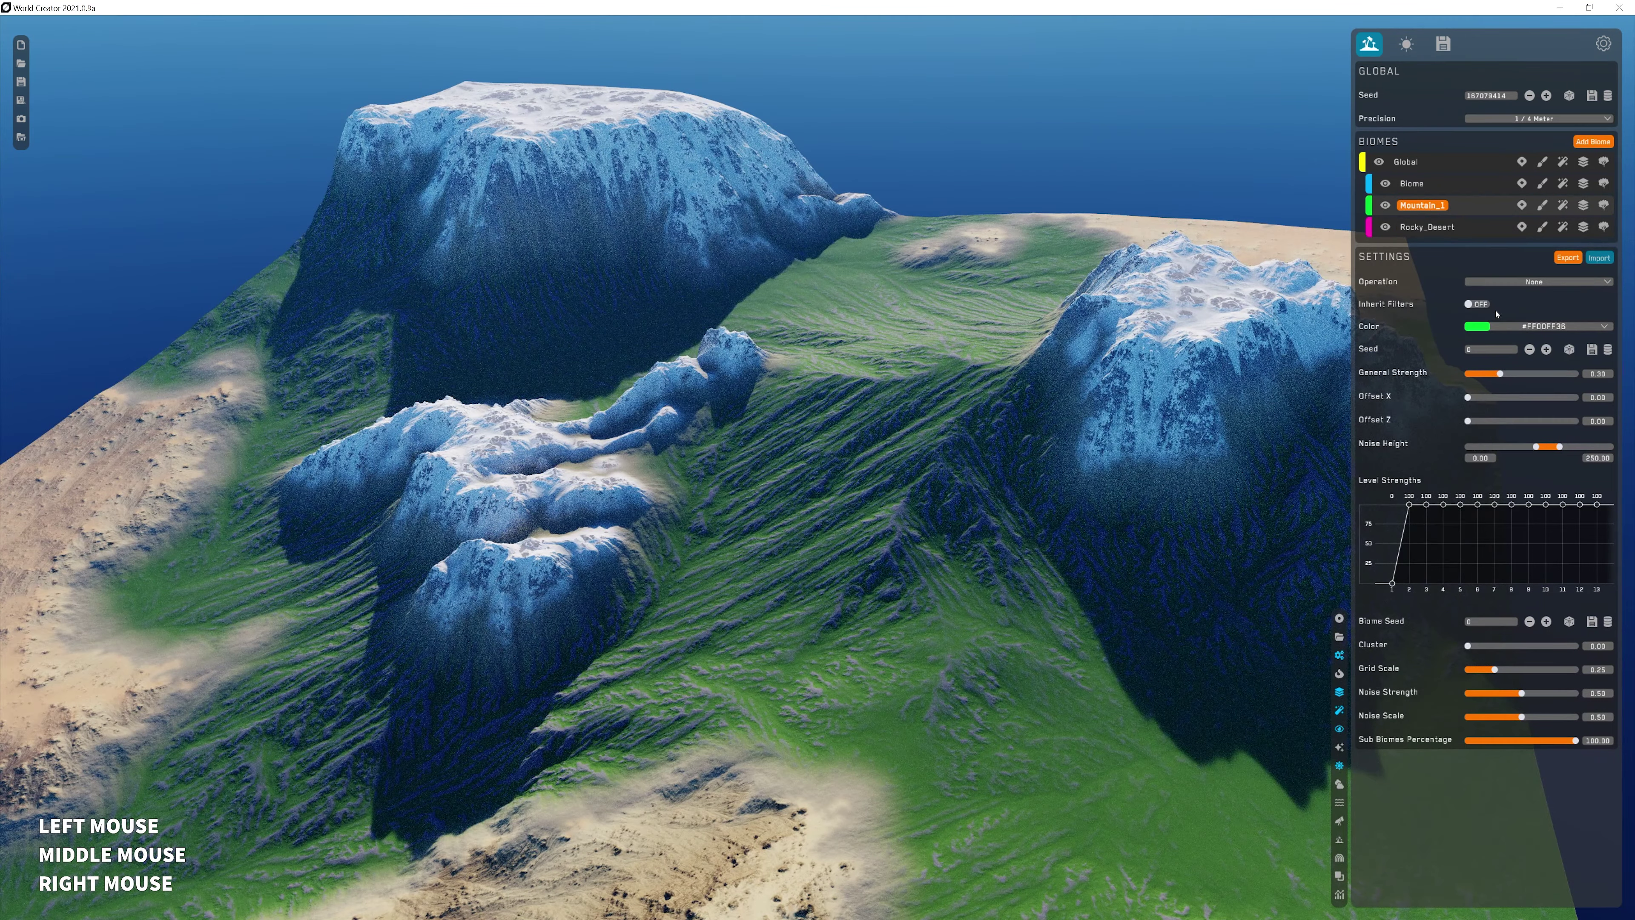
pyautogui.click(1412, 185)
pyautogui.click(1500, 282)
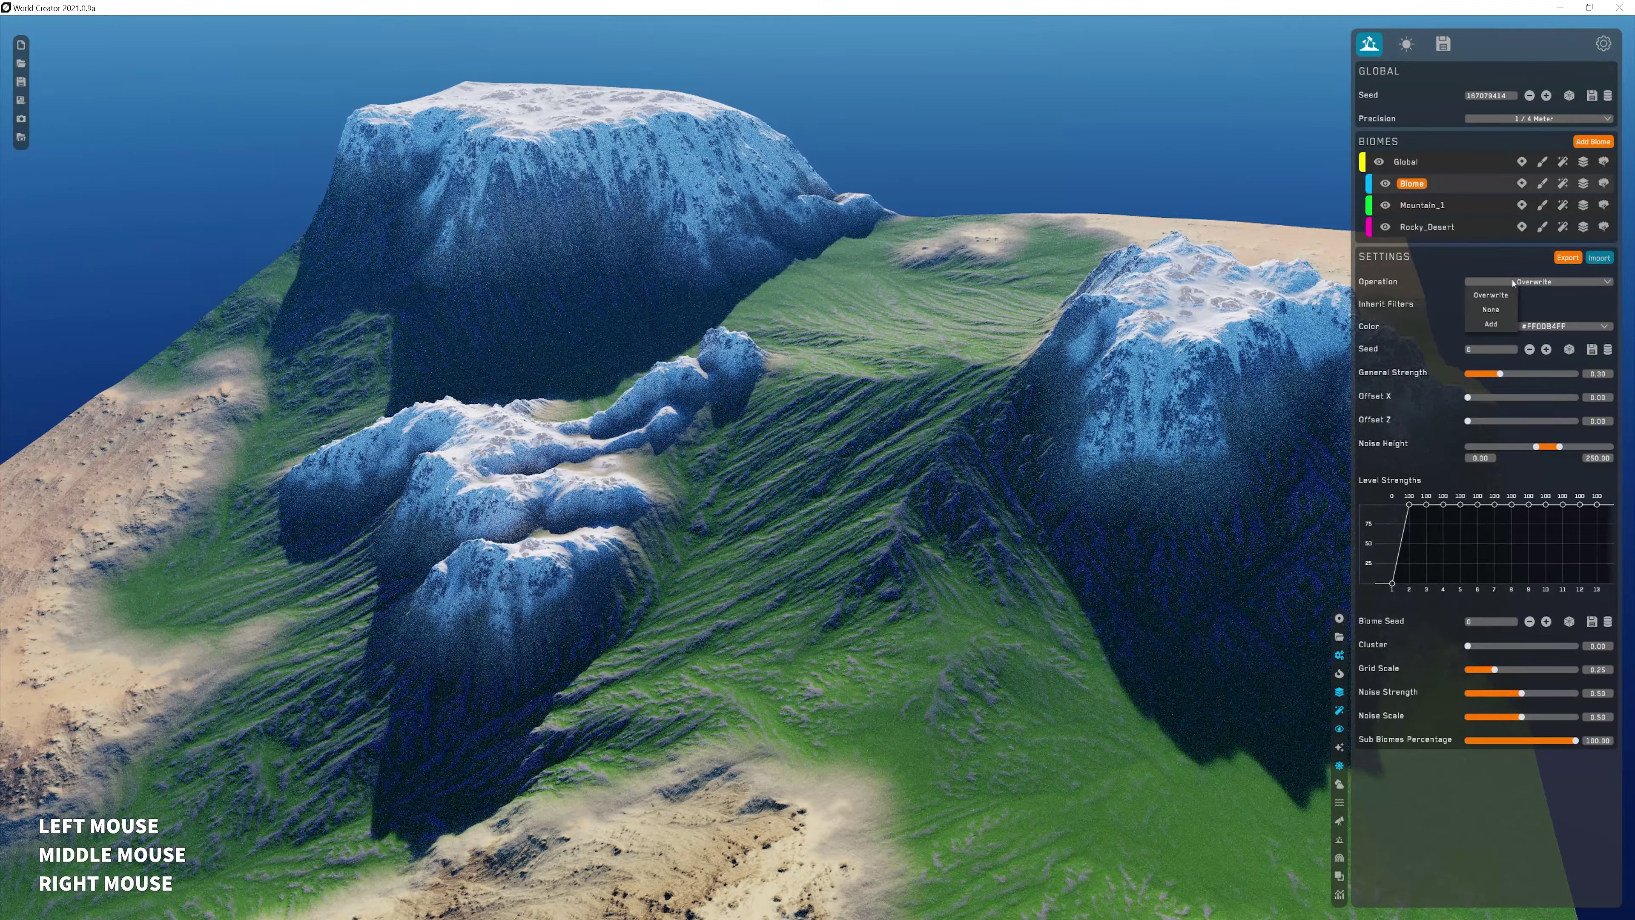
pyautogui.click(1492, 310)
# - Set the Mountain_1 sub-biome's Operation to Add
pyautogui.scroll(-5, 1144, 391)
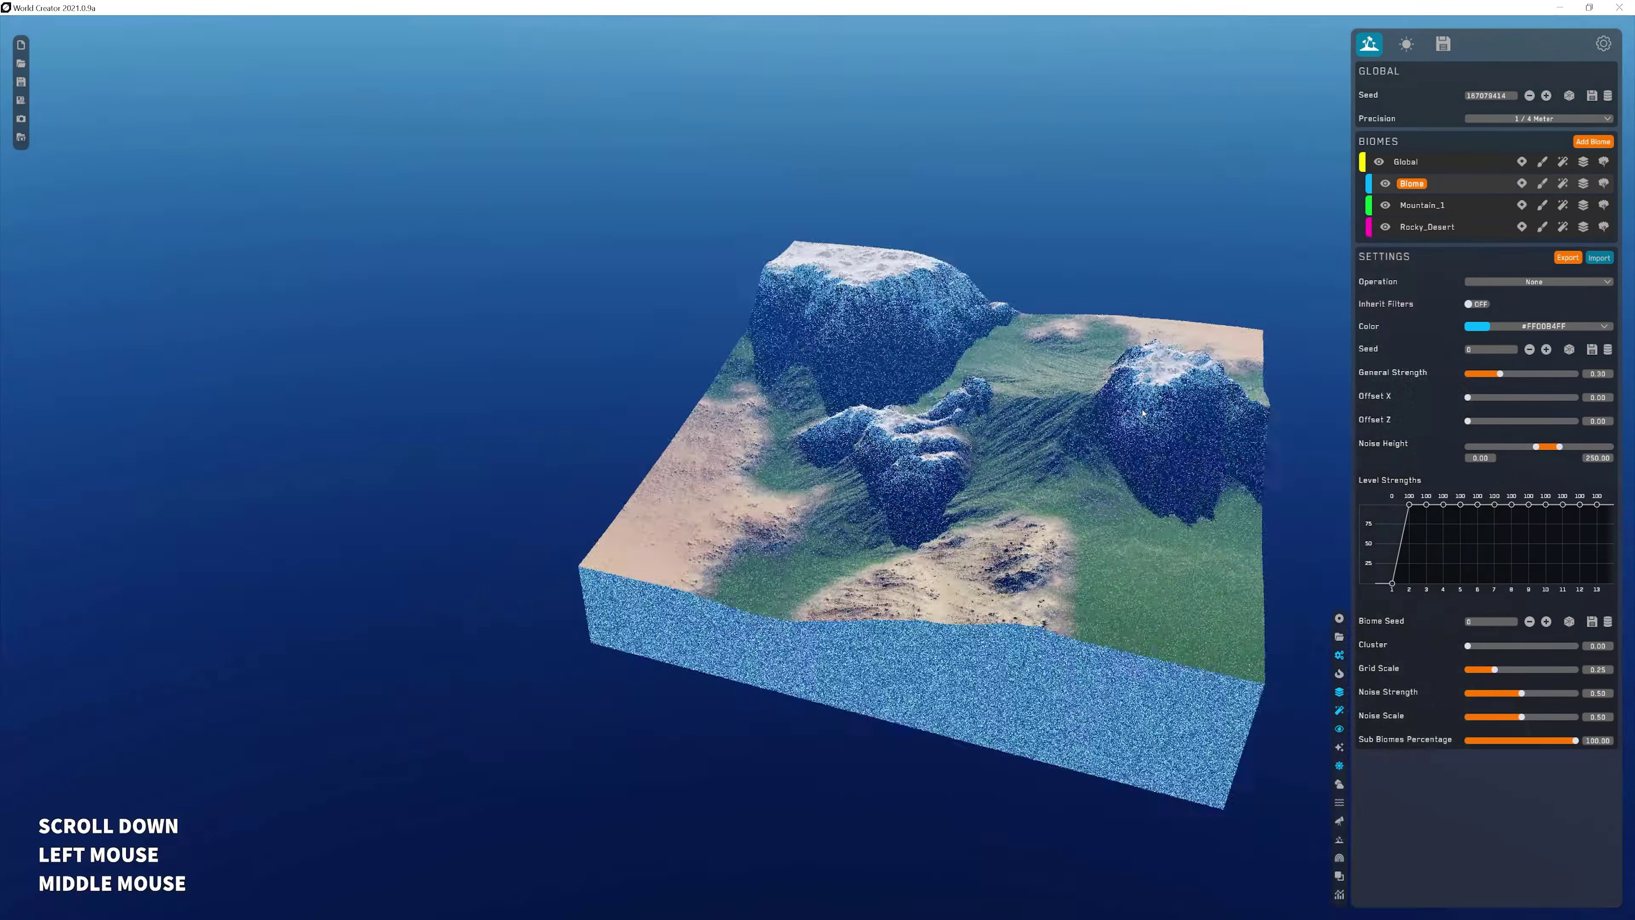
pyautogui.moveTo(1144, 391); pyautogui.dragTo(1186, 473, button='middle')
pyautogui.scroll(5, 1186, 472)
pyautogui.moveTo(1030, 492); pyautogui.dragTo(1008, 467, button='right')
pyautogui.moveTo(1008, 467); pyautogui.dragTo(972, 459, button='middle')
pyautogui.click(1422, 204)
pyautogui.click(1561, 284)
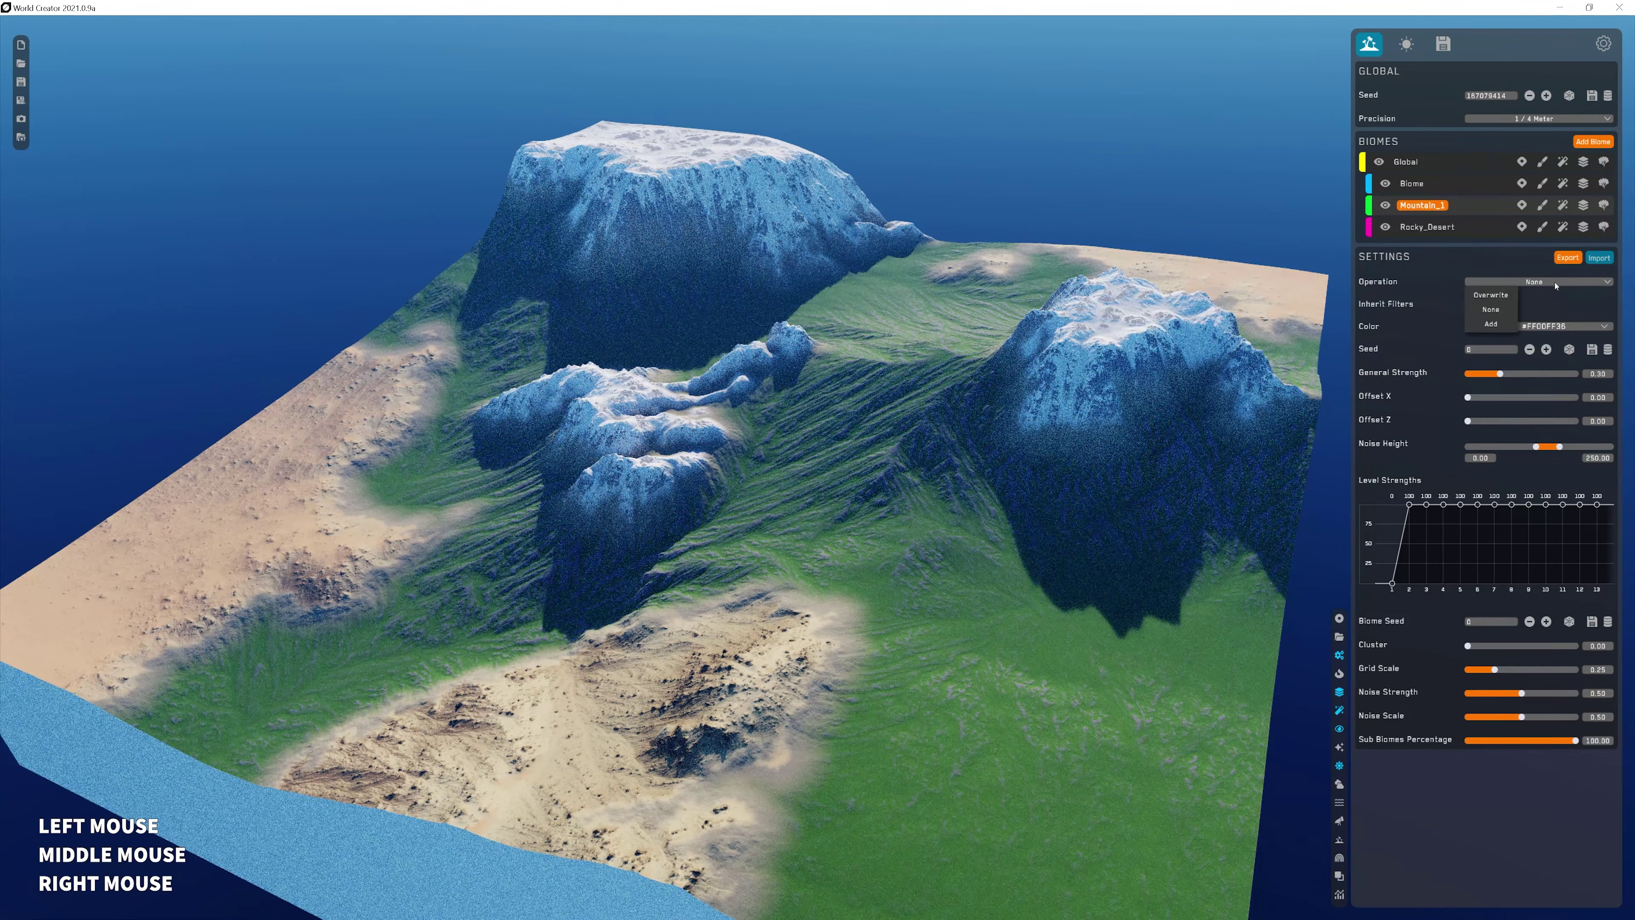
pyautogui.click(1490, 325)
# - Reset the Mountain_1 sub-biome's Operation to None
pyautogui.click(1441, 226)
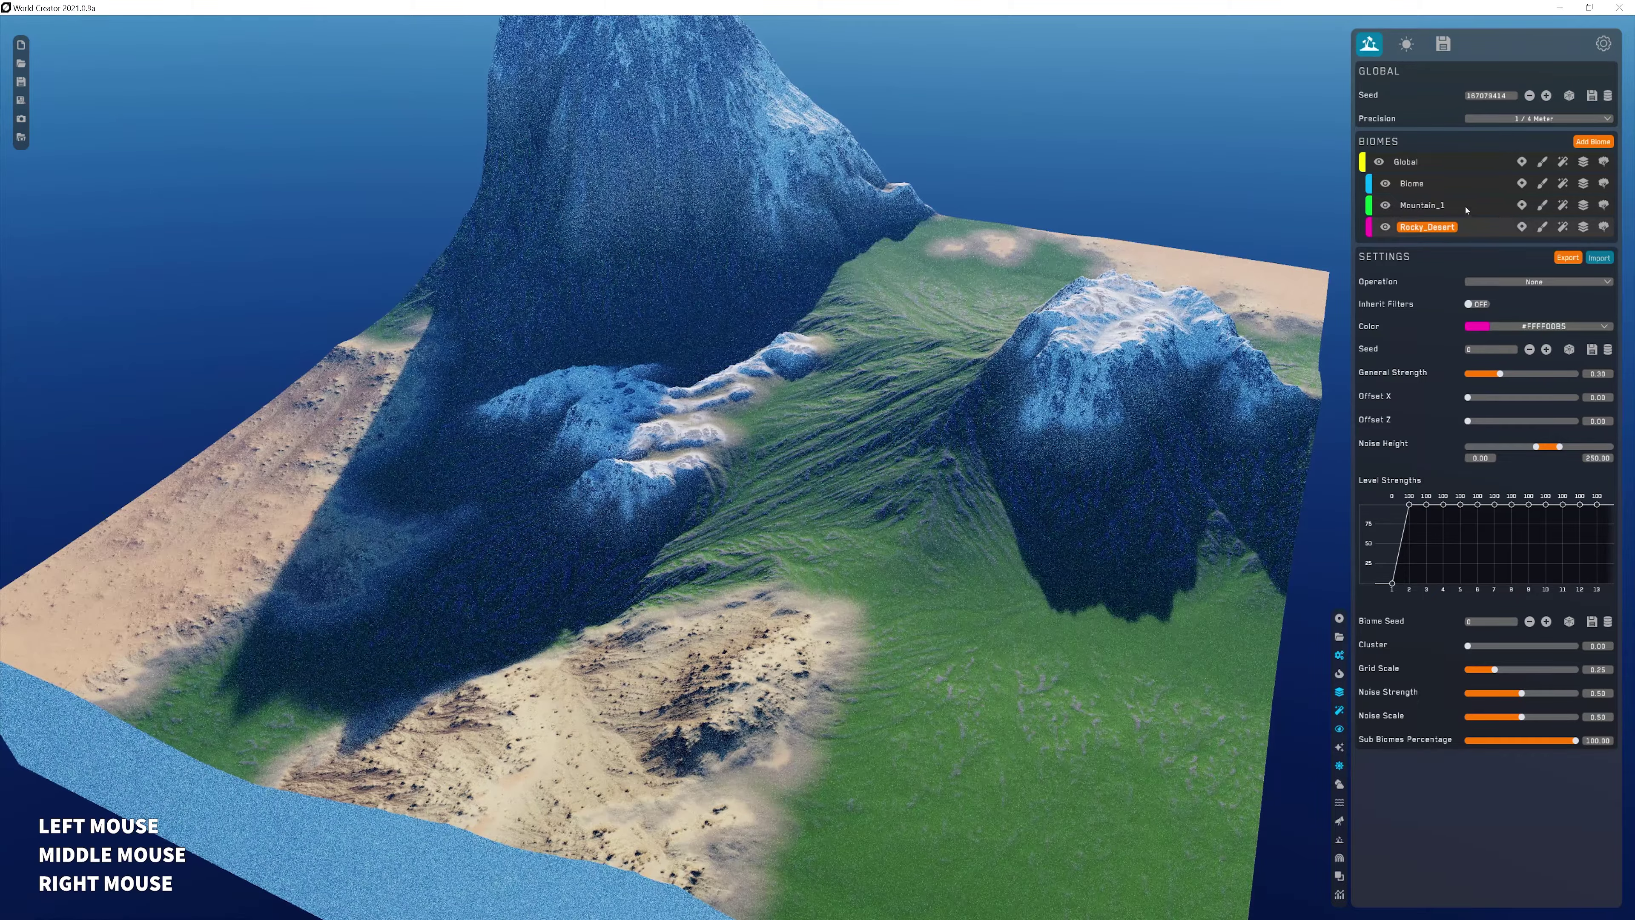
pyautogui.click(1422, 206)
pyautogui.click(1542, 282)
pyautogui.click(1506, 311)
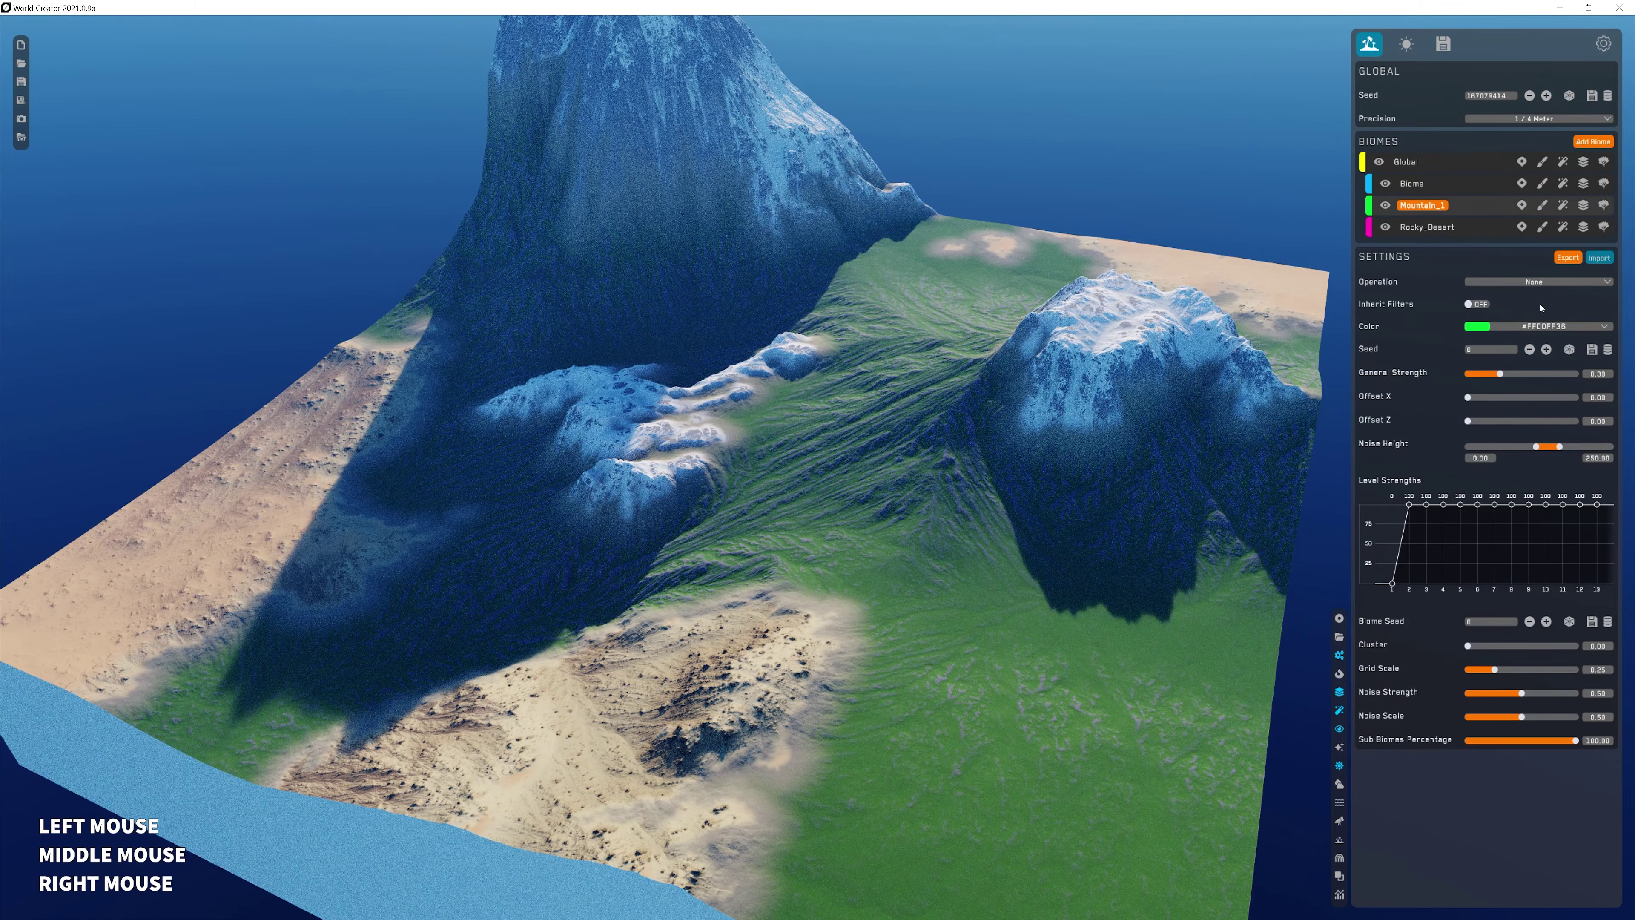
pyautogui.moveTo(1015, 236); pyautogui.dragTo(1015, 287, button='middle')
pyautogui.moveTo(1015, 290); pyautogui.dragTo(1025, 380, button='right')
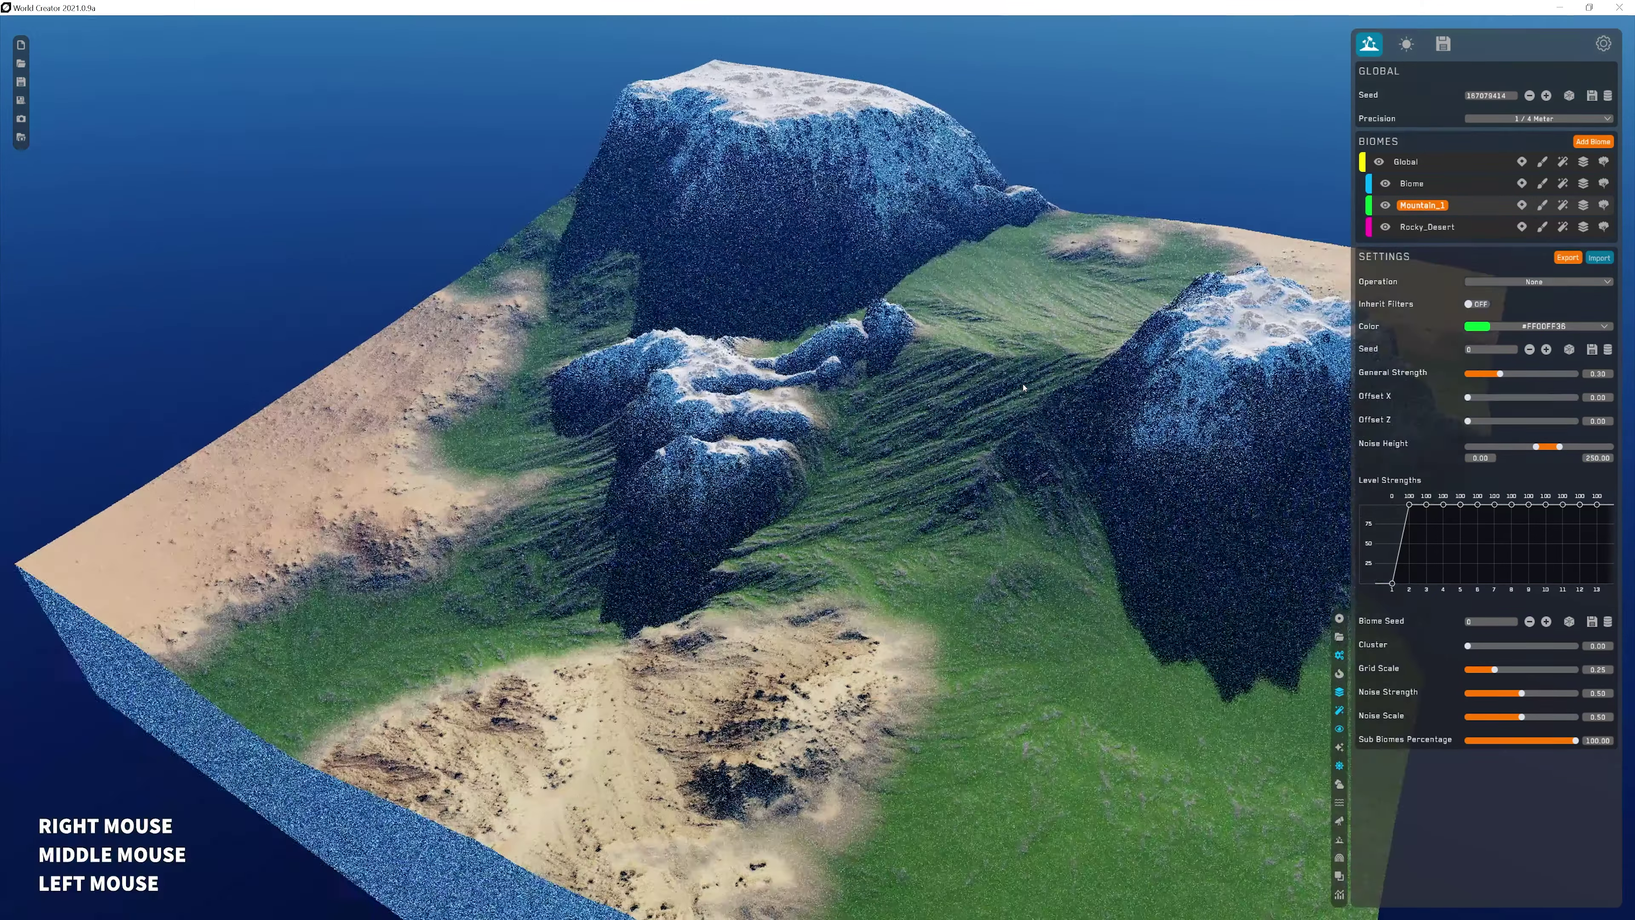
pyautogui.moveTo(1025, 380); pyautogui.dragTo(1032, 400, button='middle')
# - Nest Mountain_1 under the Biome sub-biome and Rocky_Desert under Mountain_1 in the biome hierarchy
pyautogui.click(1420, 184)
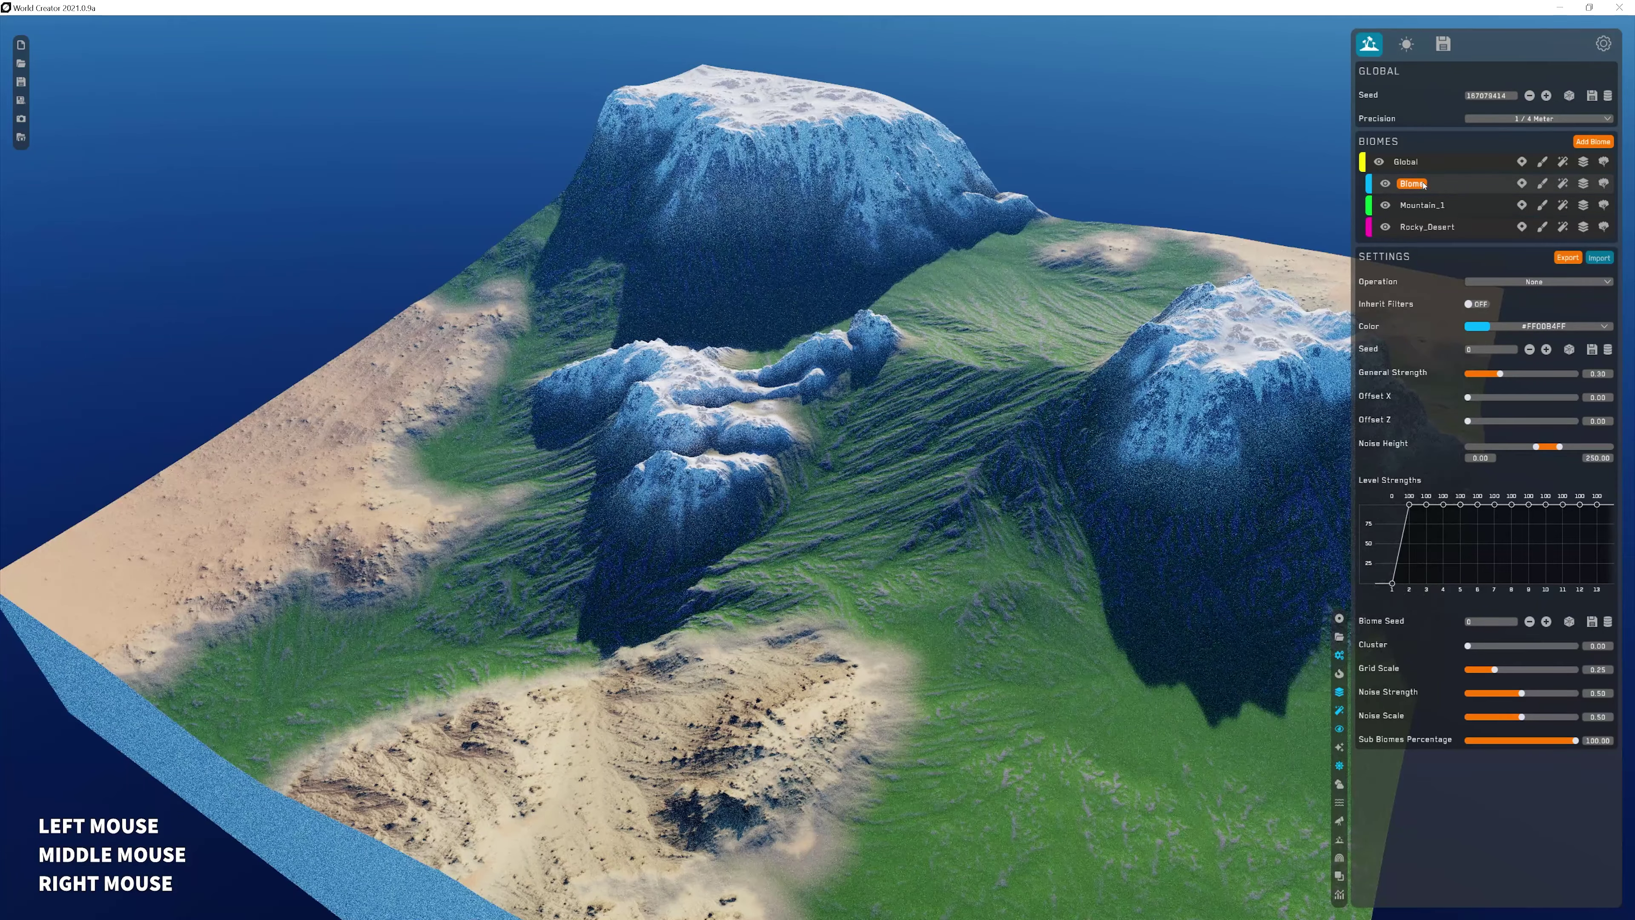
pyautogui.moveTo(1408, 209)
pyautogui.mouseDown()
pyautogui.moveTo(1431, 186)
pyautogui.moveTo(1427, 206)
pyautogui.mouseUp()
pyautogui.middleClick(992, 350)
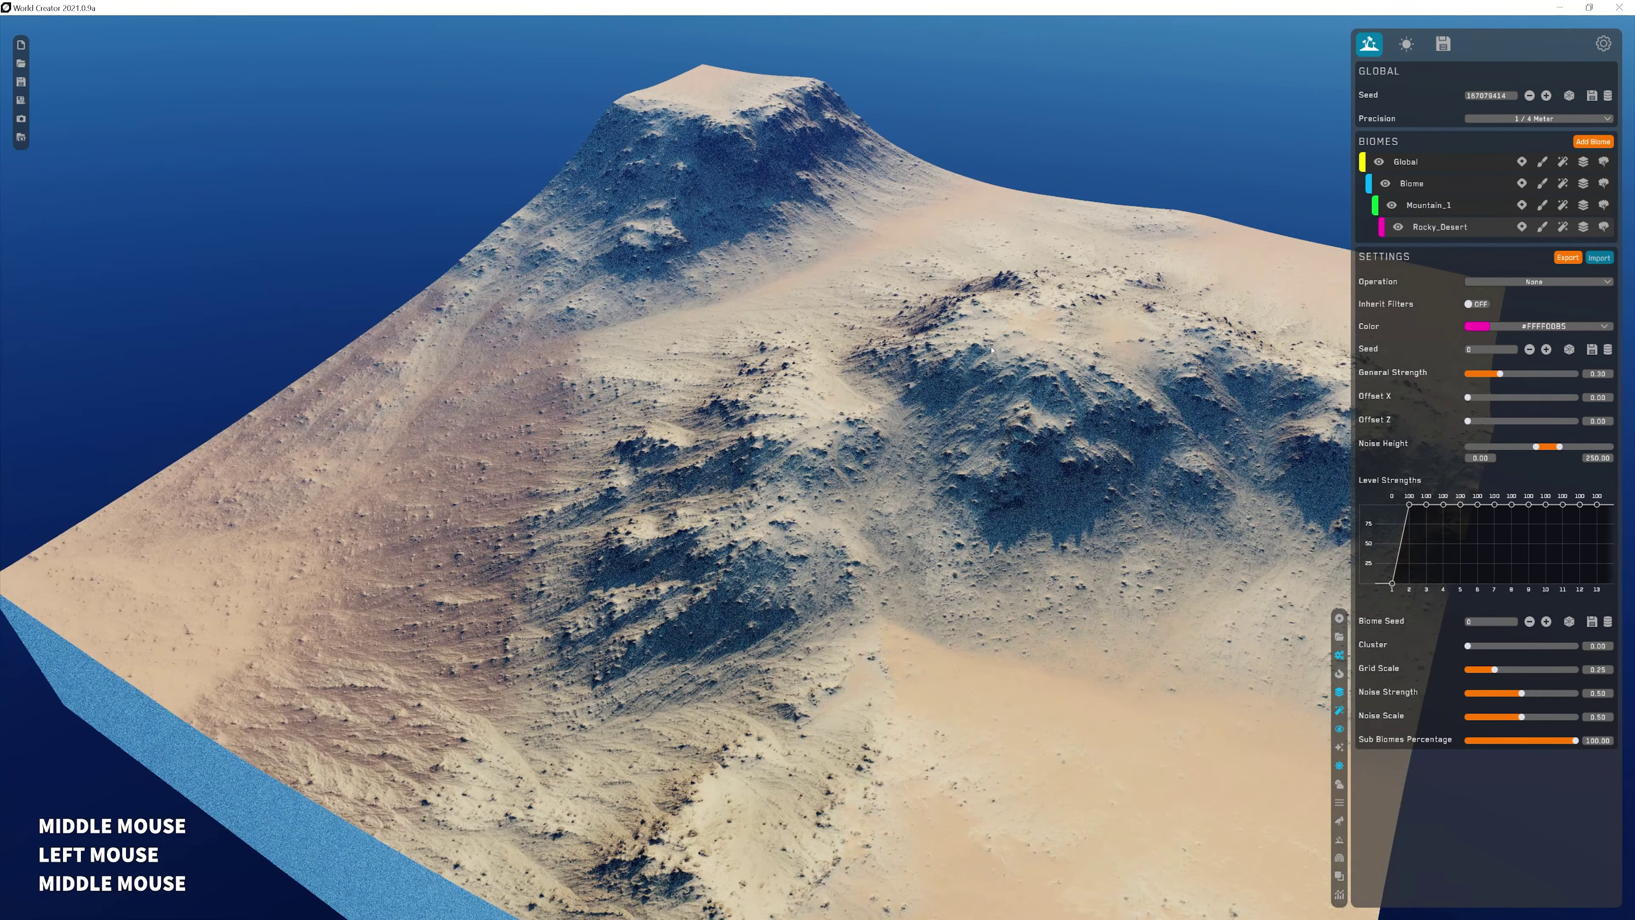
pyautogui.moveTo(991, 349); pyautogui.dragTo(1404, 228, button='middle')
# - Set the nested Mountain_1's Operation to Add and lower its Sub Biomes Percentage to about 53
pyautogui.click(1442, 229)
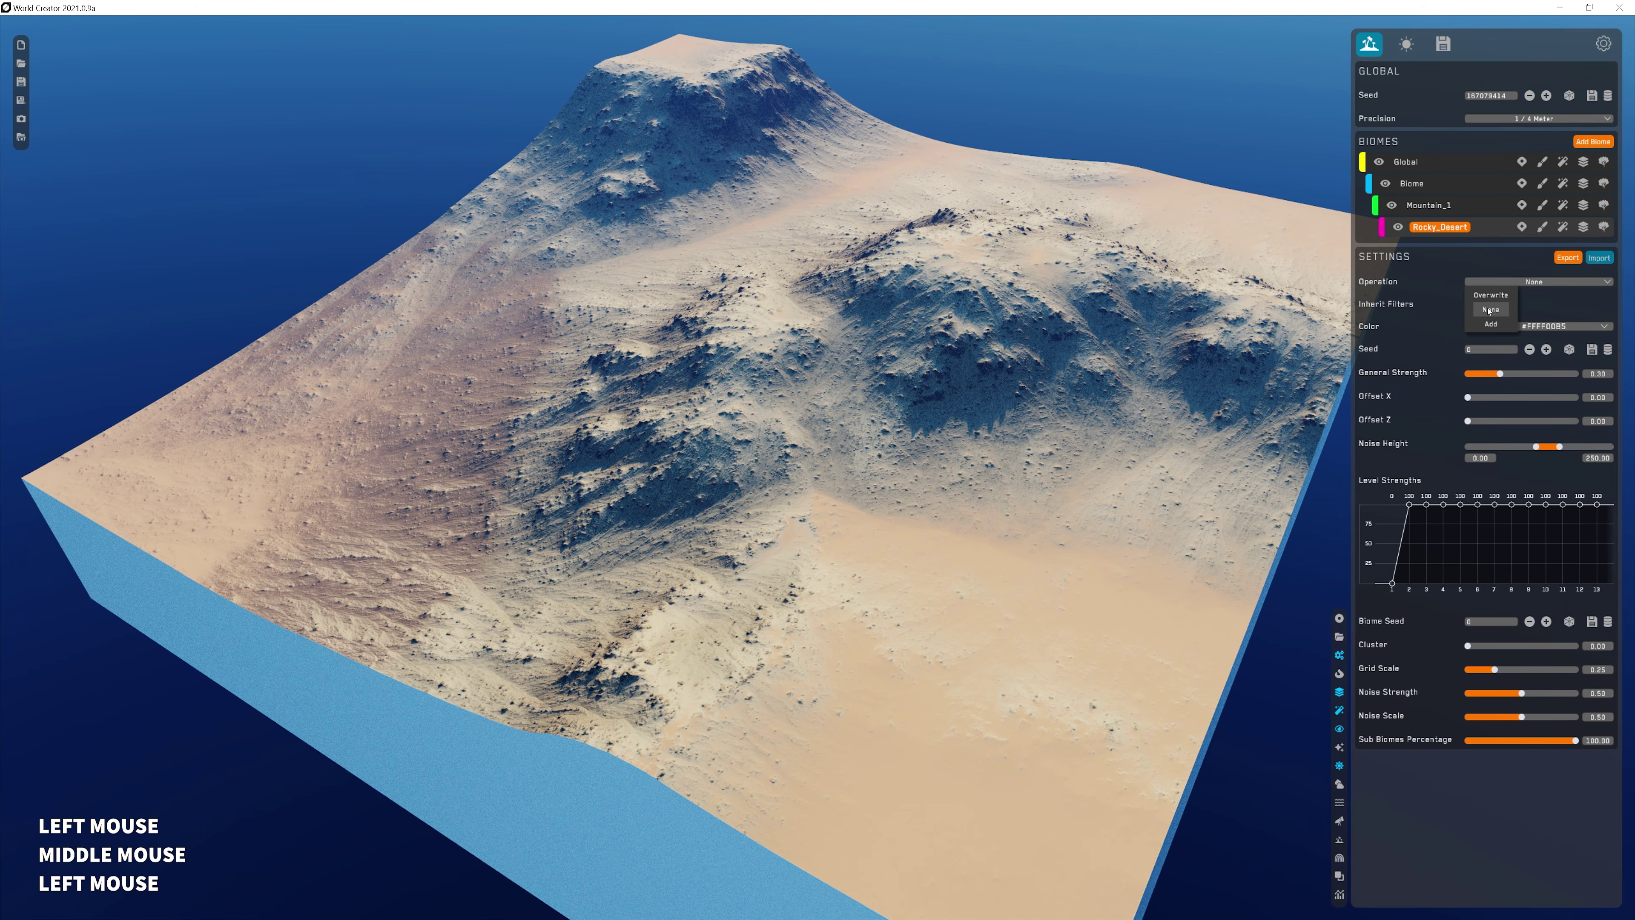
pyautogui.click(1434, 205)
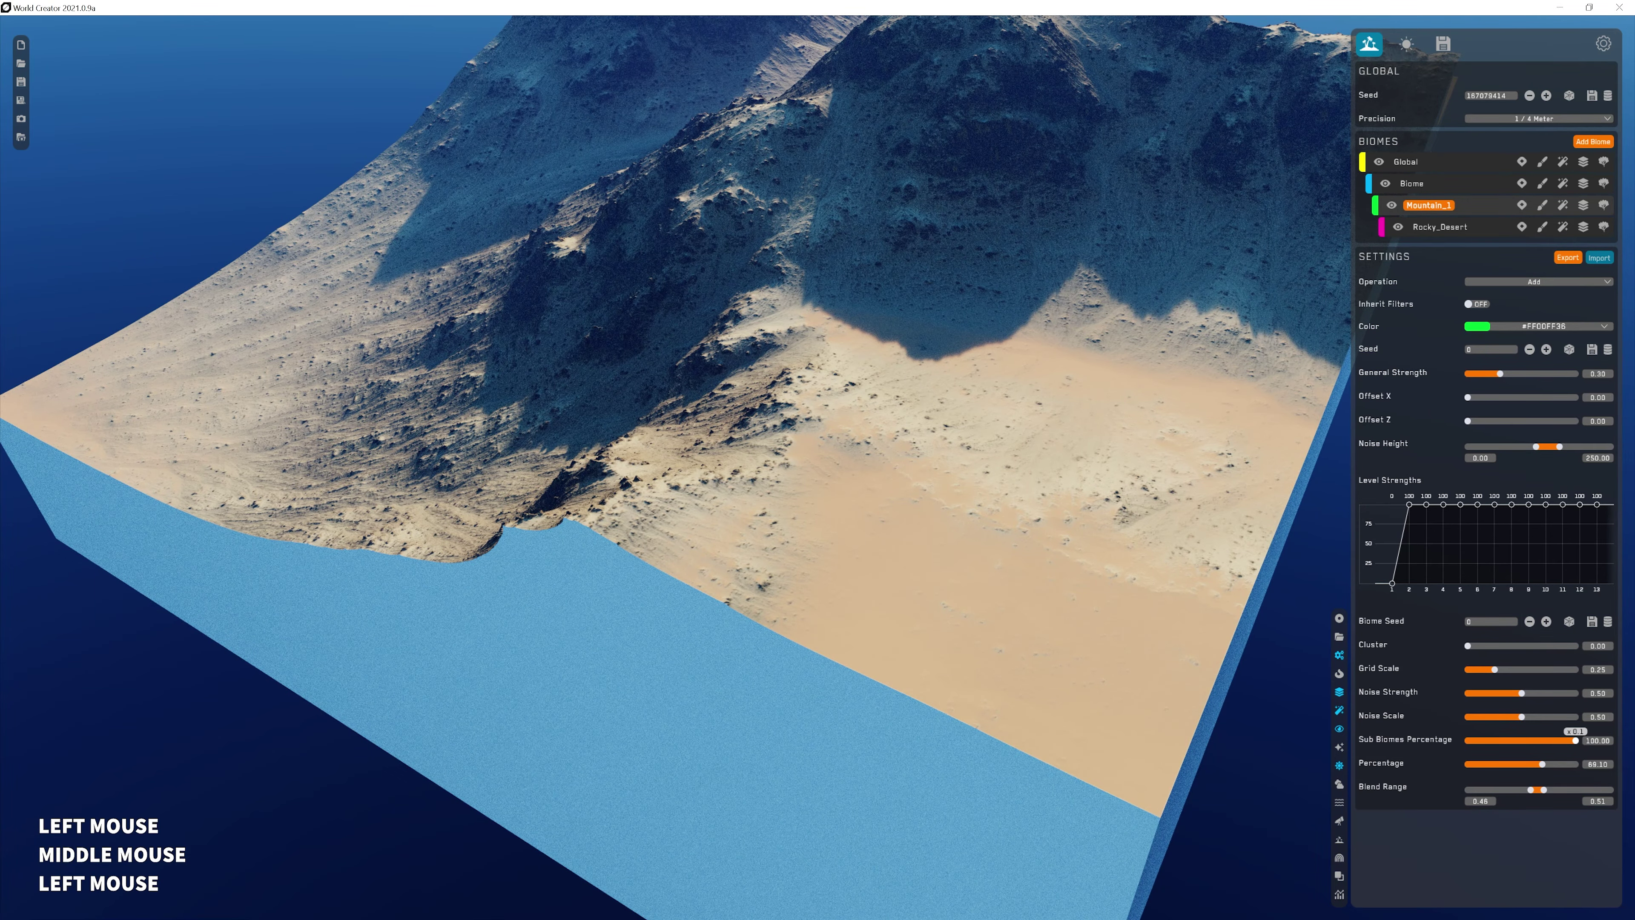
pyautogui.moveTo(1576, 740); pyautogui.dragTo(1525, 740)
pyautogui.scroll(-4, 966, 463)
pyautogui.moveTo(966, 464); pyautogui.dragTo(933, 550, button='middle')
# - Reduce the Biome sub-biome's Sub Biomes Percentage and move Rocky_Desert and Mountain_1 directly under Global, with Rocky_Desert above Mountain_1
pyautogui.click(1420, 185)
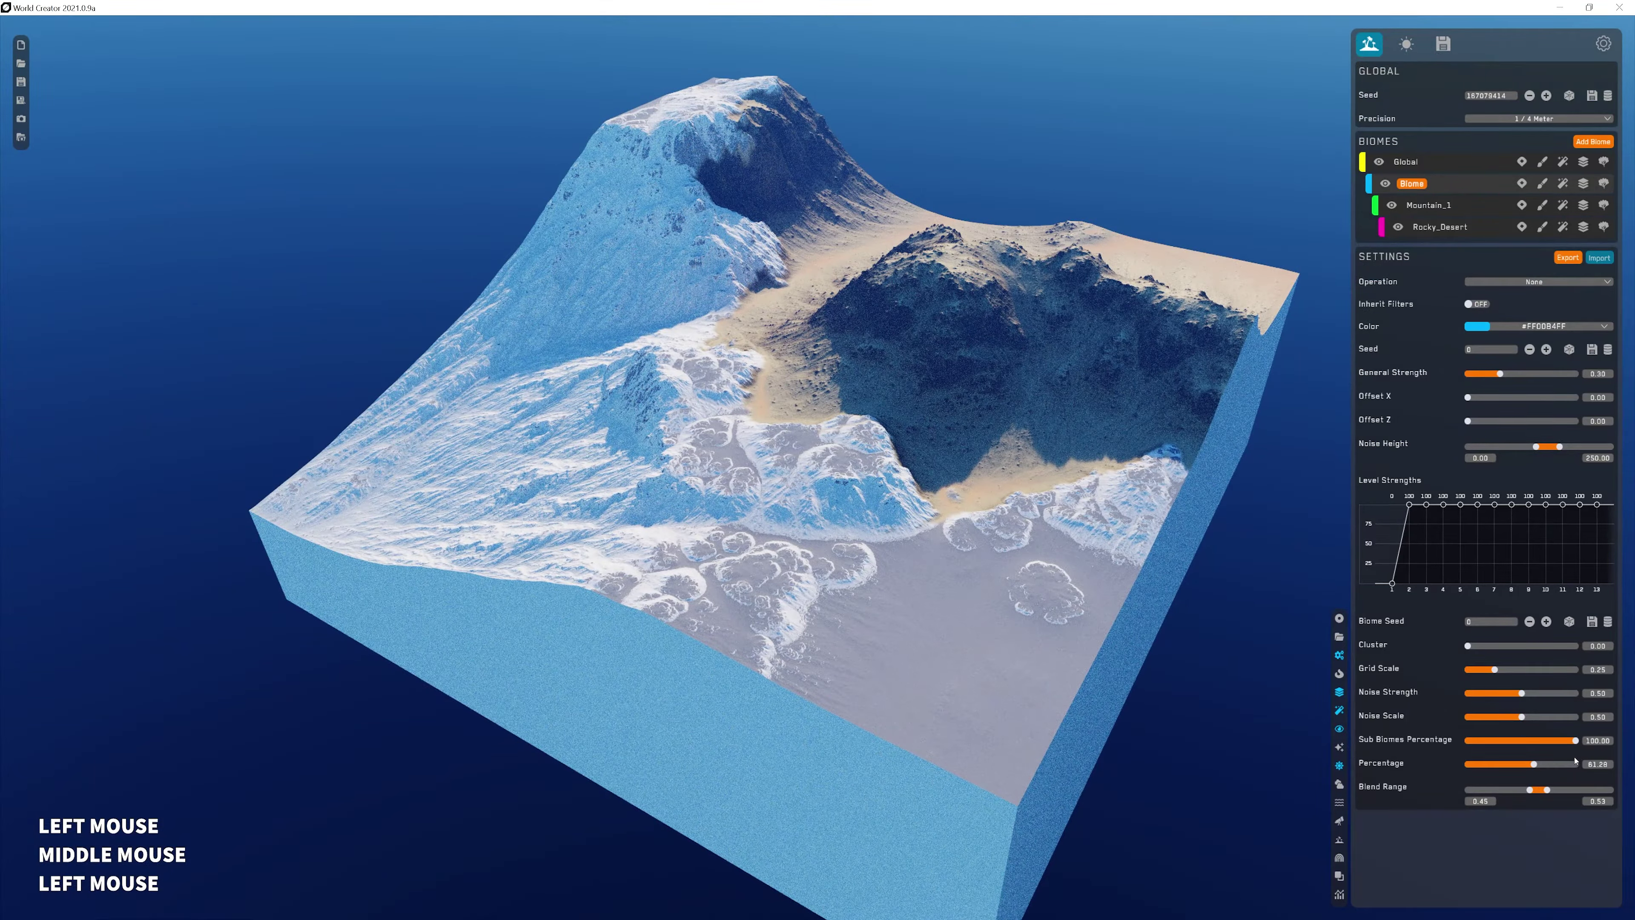
pyautogui.moveTo(1575, 740); pyautogui.dragTo(1536, 740)
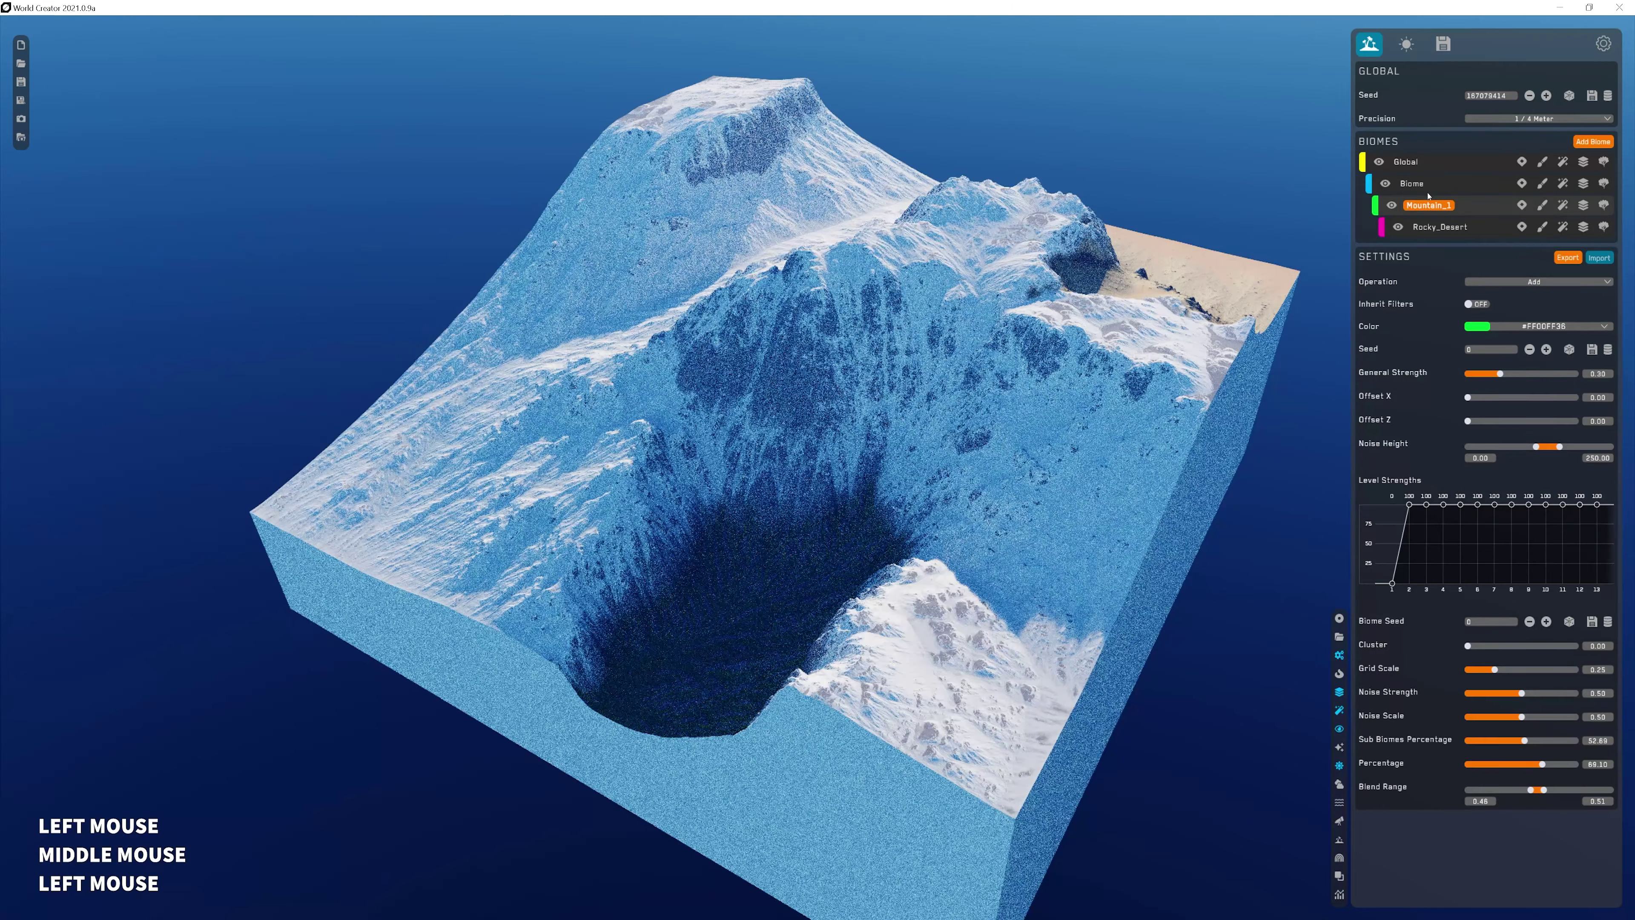
pyautogui.moveTo(1429, 203)
pyautogui.mouseDown()
pyautogui.moveTo(1424, 180)
pyautogui.moveTo(1422, 236)
pyautogui.moveTo(1439, 228)
pyautogui.moveTo(1419, 196)
pyautogui.mouseUp()
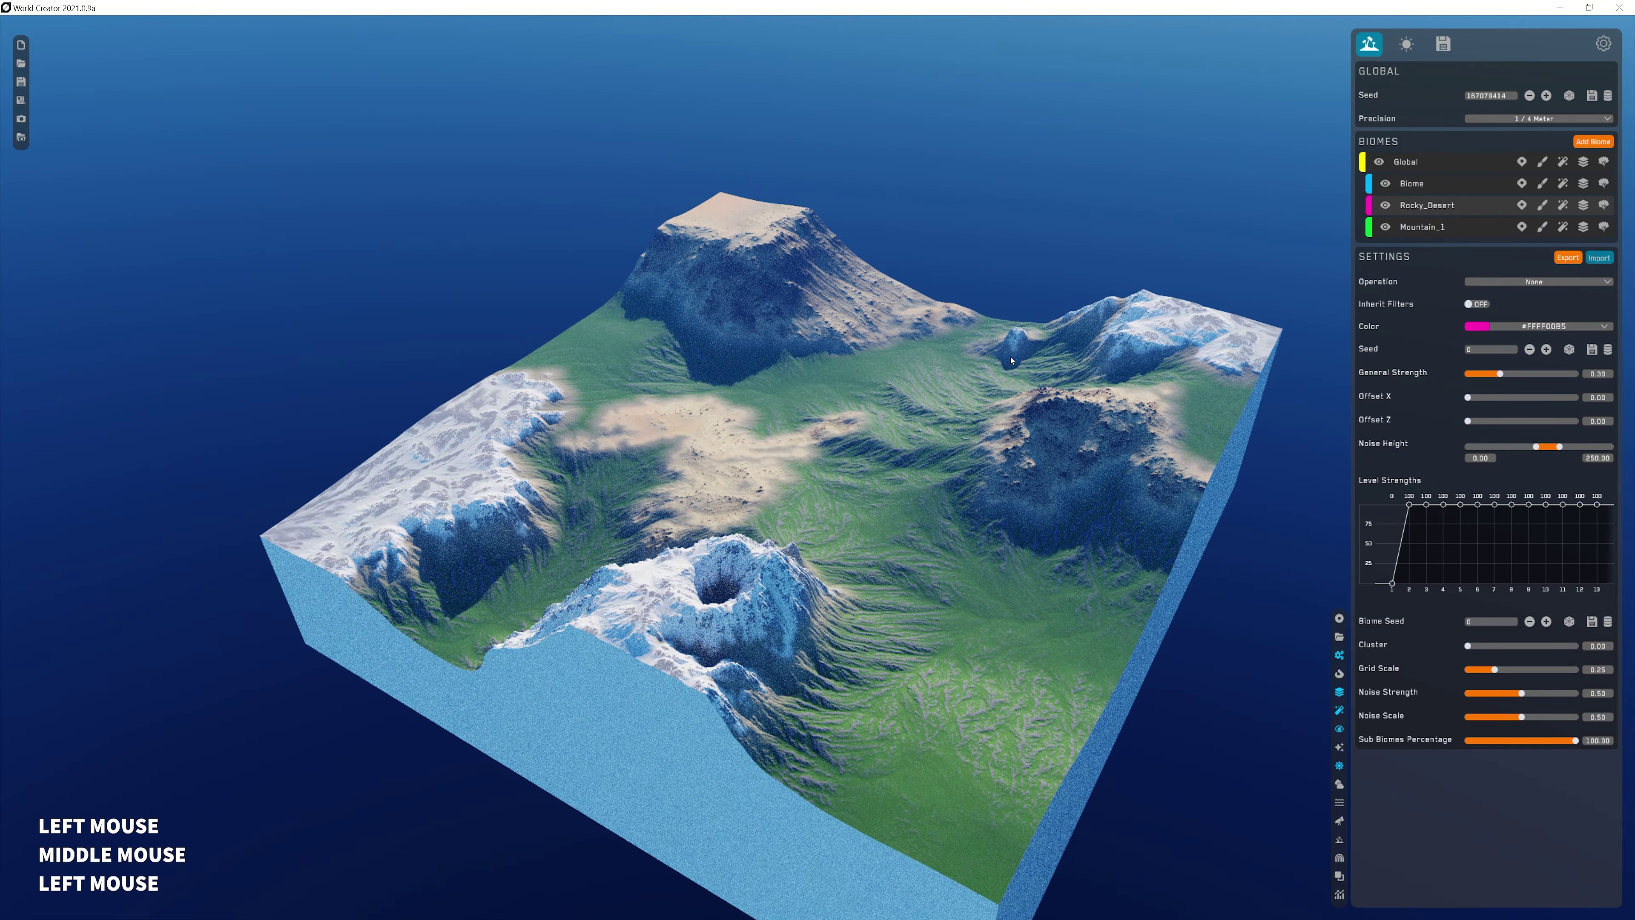
# - Examine the redistributed biomes up close and from several angles, and review the Biome and Mountain_1 settings
pyautogui.moveTo(869, 428); pyautogui.dragTo(686, 664, button='middle')
pyautogui.scroll(3, 821, 431)
pyautogui.moveTo(686, 664); pyautogui.dragTo(490, 606, button='right')
pyautogui.moveTo(489, 606); pyautogui.dragTo(420, 577, button='middle')
pyautogui.scroll(4, 944, 587)
pyautogui.moveTo(943, 587); pyautogui.dragTo(902, 573, button='middle')
pyautogui.moveTo(902, 573); pyautogui.dragTo(857, 561, button='right')
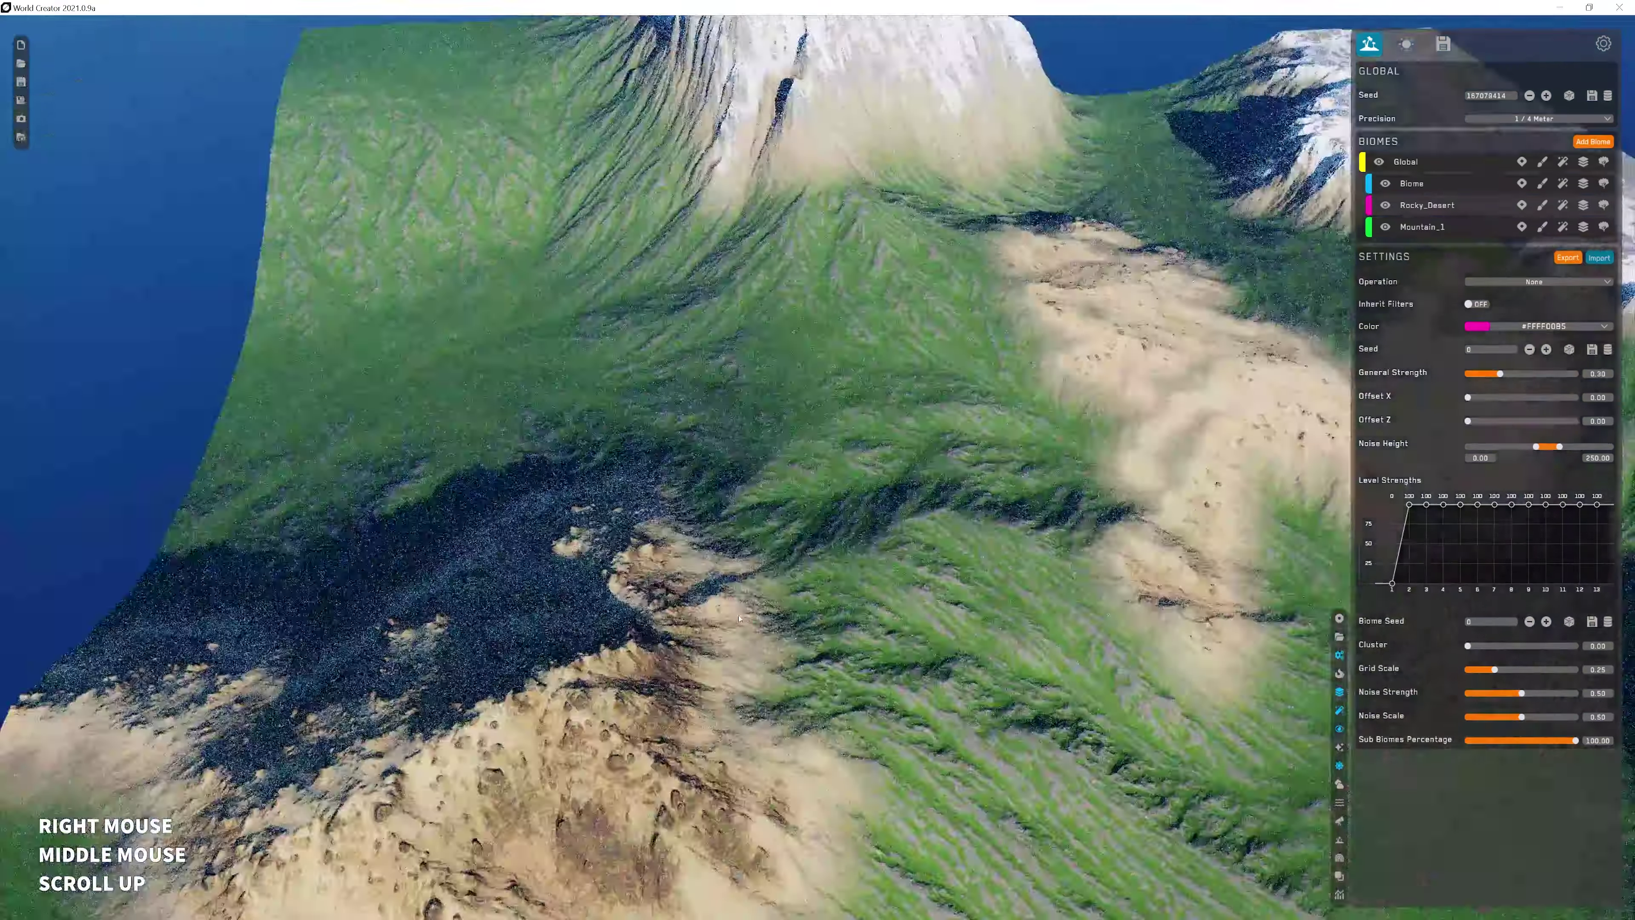
pyautogui.moveTo(857, 560); pyautogui.dragTo(818, 547, button='middle')
pyautogui.moveTo(817, 547); pyautogui.dragTo(774, 536, button='right')
pyautogui.scroll(-5, 775, 536)
pyautogui.moveTo(775, 536); pyautogui.dragTo(754, 492, button='middle')
pyautogui.scroll(4, 747, 485)
pyautogui.scroll(-5, 750, 488)
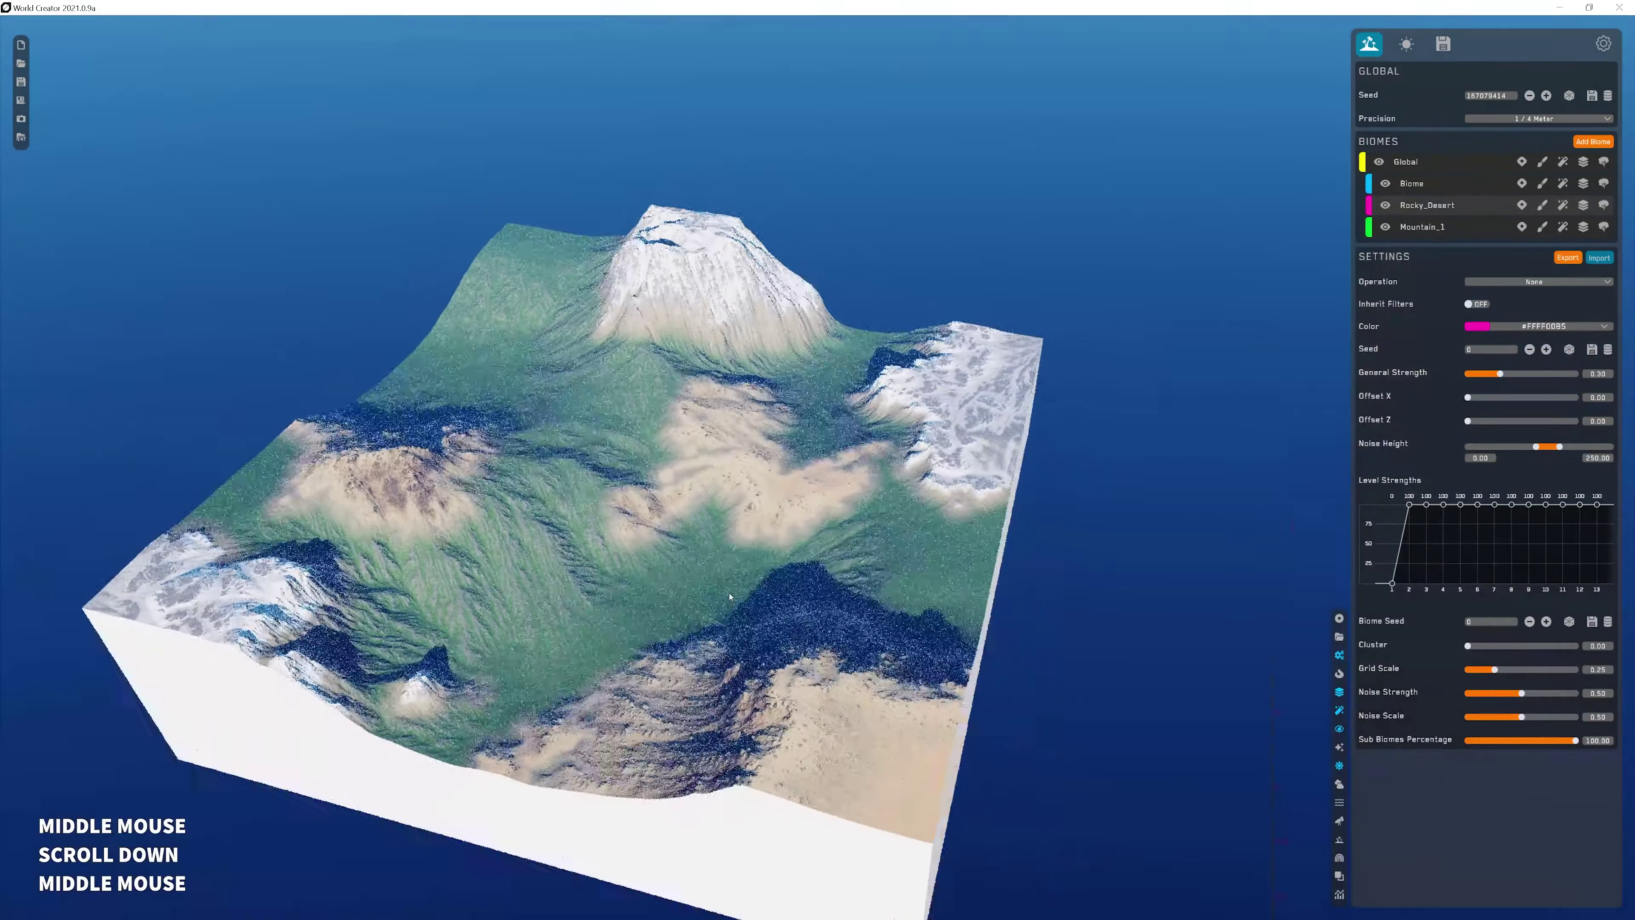
pyautogui.moveTo(753, 492); pyautogui.dragTo(757, 496, button='right')
pyautogui.scroll(4, 759, 498)
pyautogui.moveTo(760, 497); pyautogui.dragTo(1085, 340, button='middle')
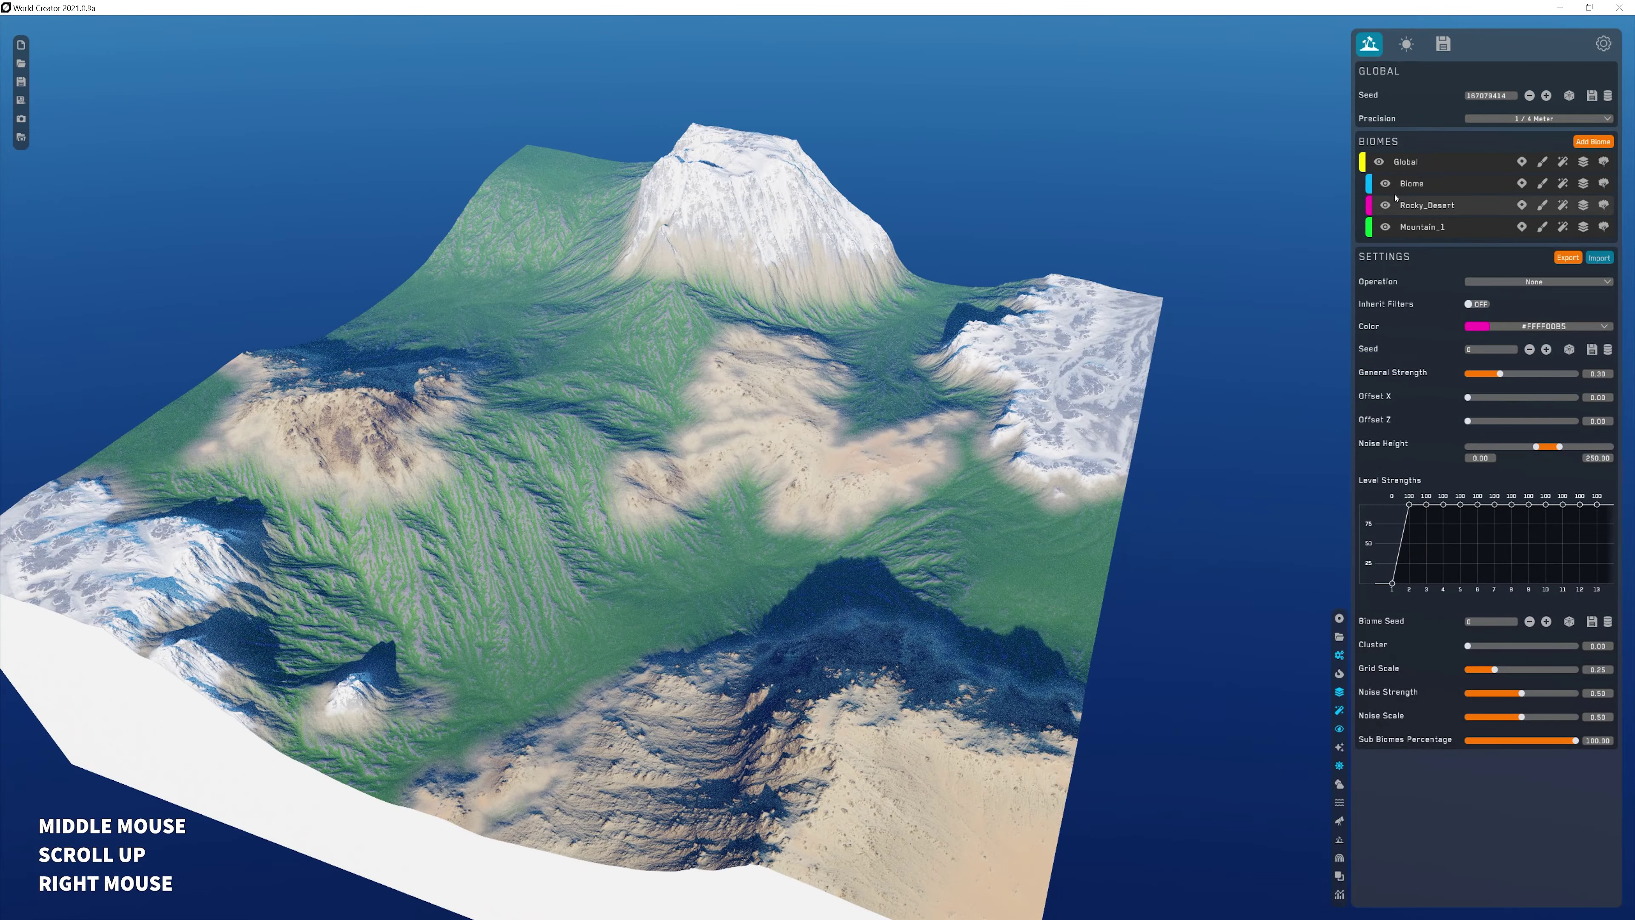
pyautogui.click(1412, 184)
pyautogui.click(1421, 227)
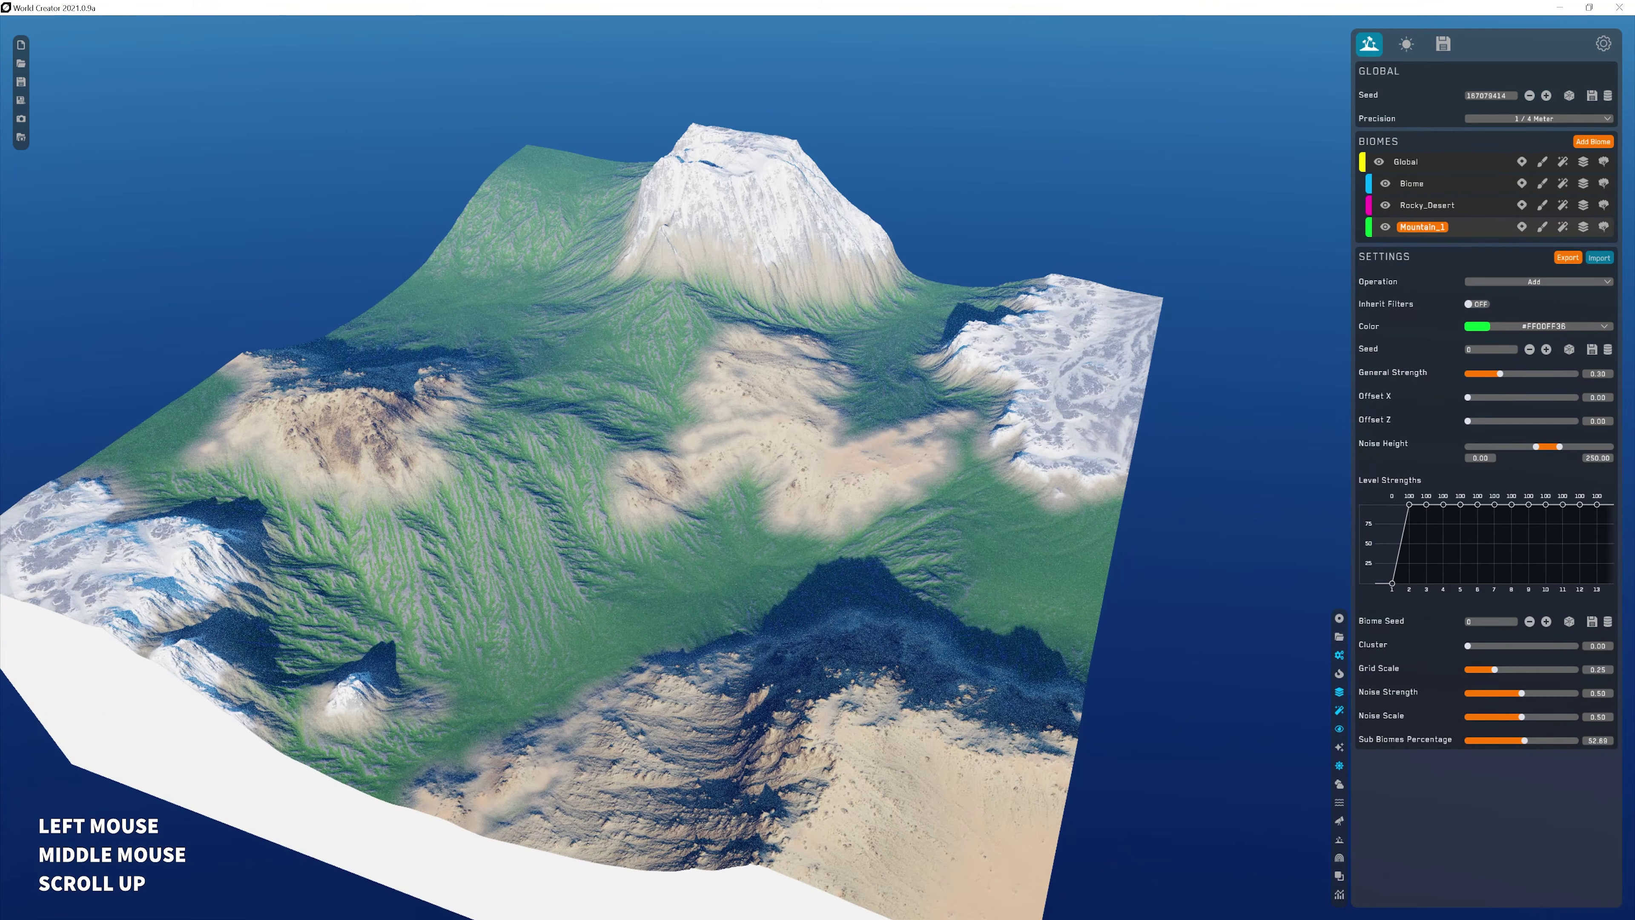
# - Look at the saved biome files in File Explorer's BIOMES folder and return to the terrain
pyautogui.click(444, 870)
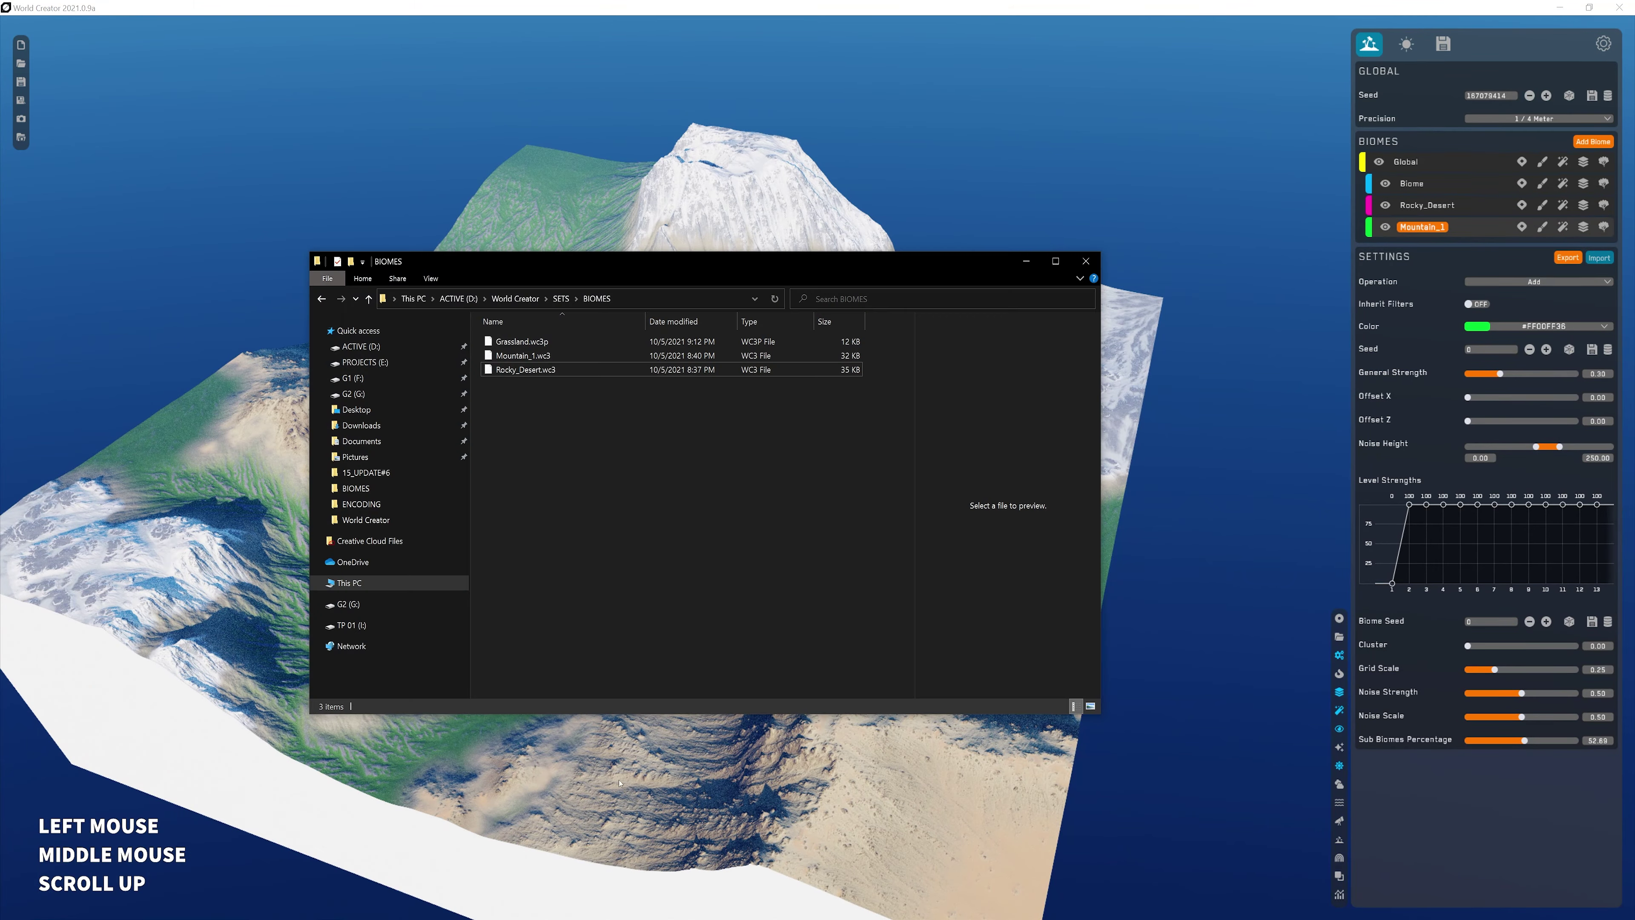
pyautogui.click(1025, 262)
pyautogui.moveTo(643, 387); pyautogui.dragTo(96, 95, button='middle')
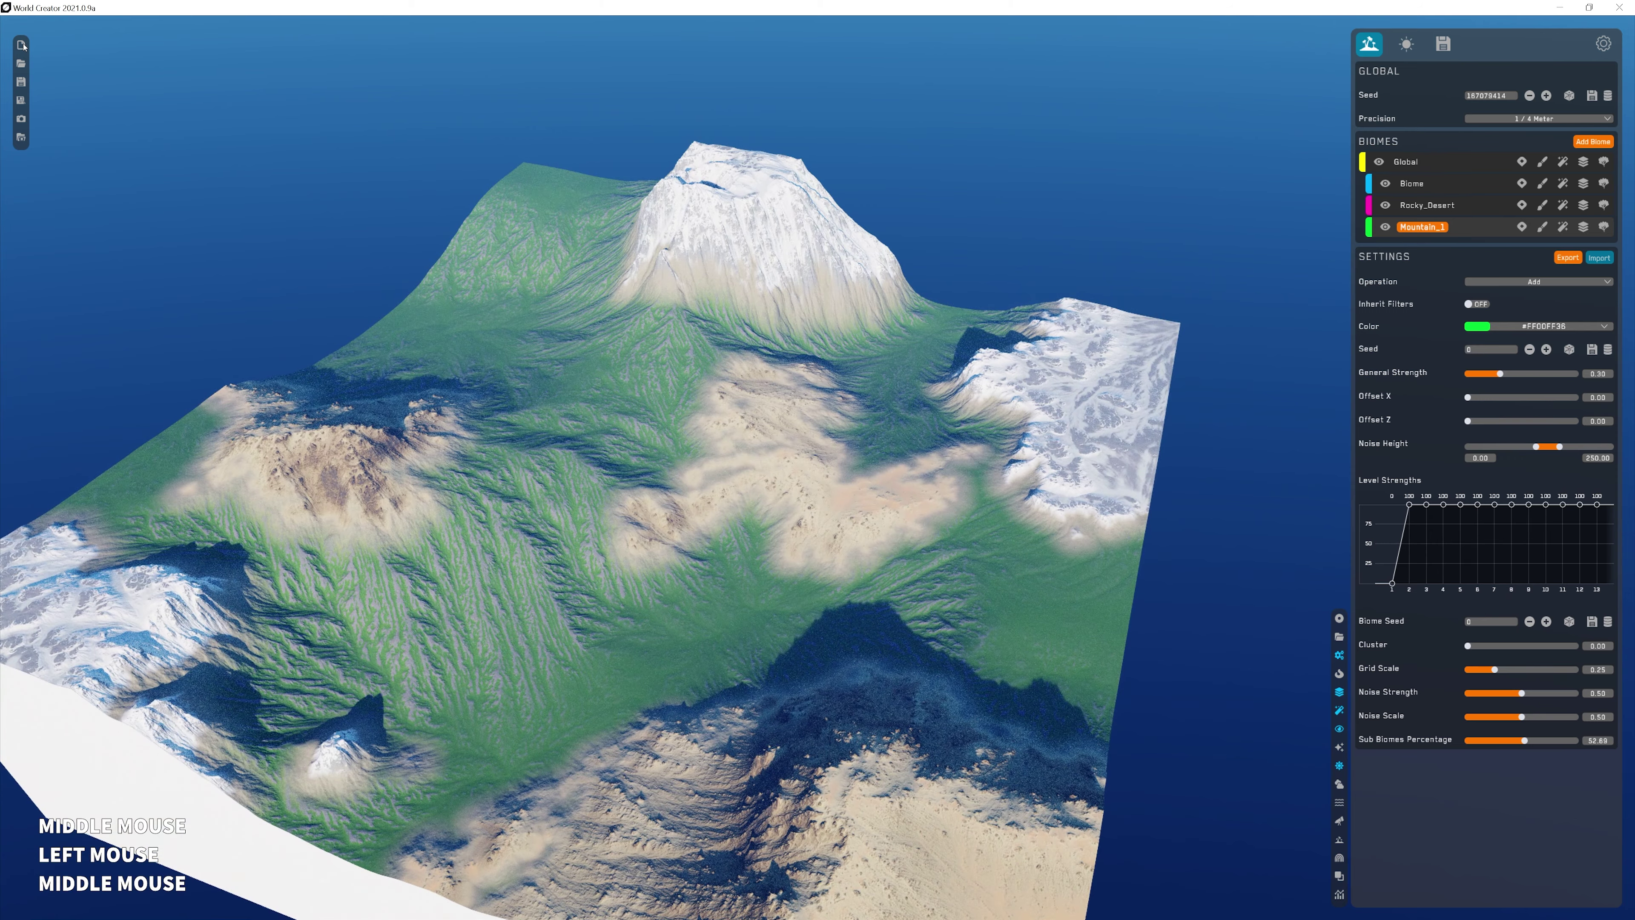
# - Start a new project without saving the current one
pyautogui.click(22, 45)
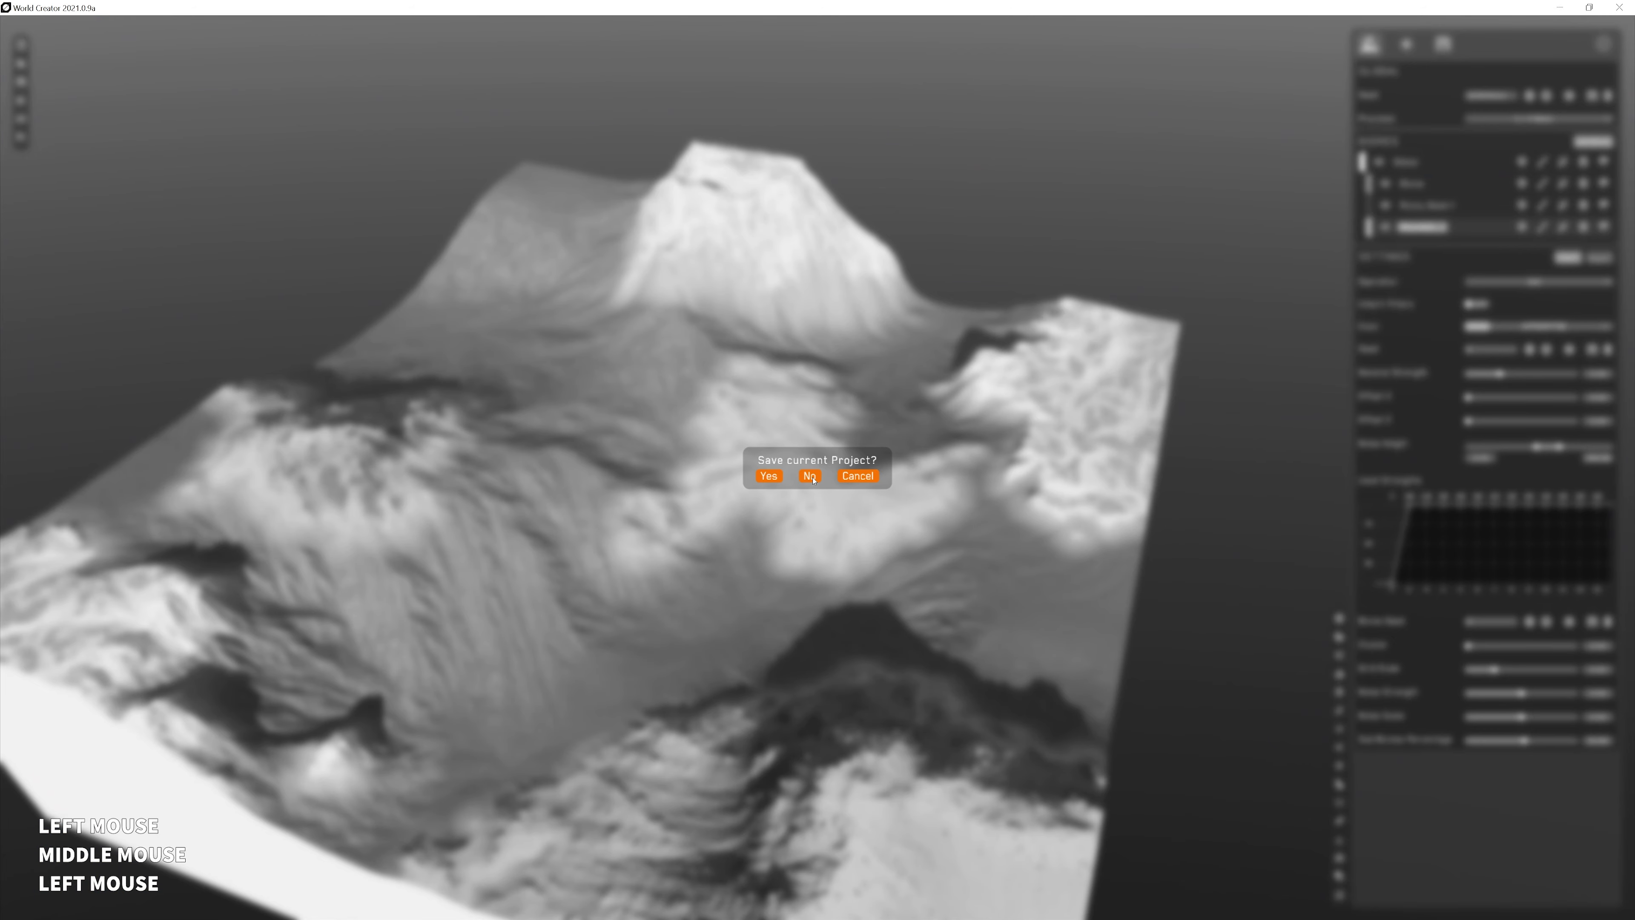
pyautogui.click(810, 477)
pyautogui.moveTo(738, 517); pyautogui.dragTo(1014, 393, button='right')
pyautogui.moveTo(1014, 393); pyautogui.dragTo(1290, 269, button='middle')
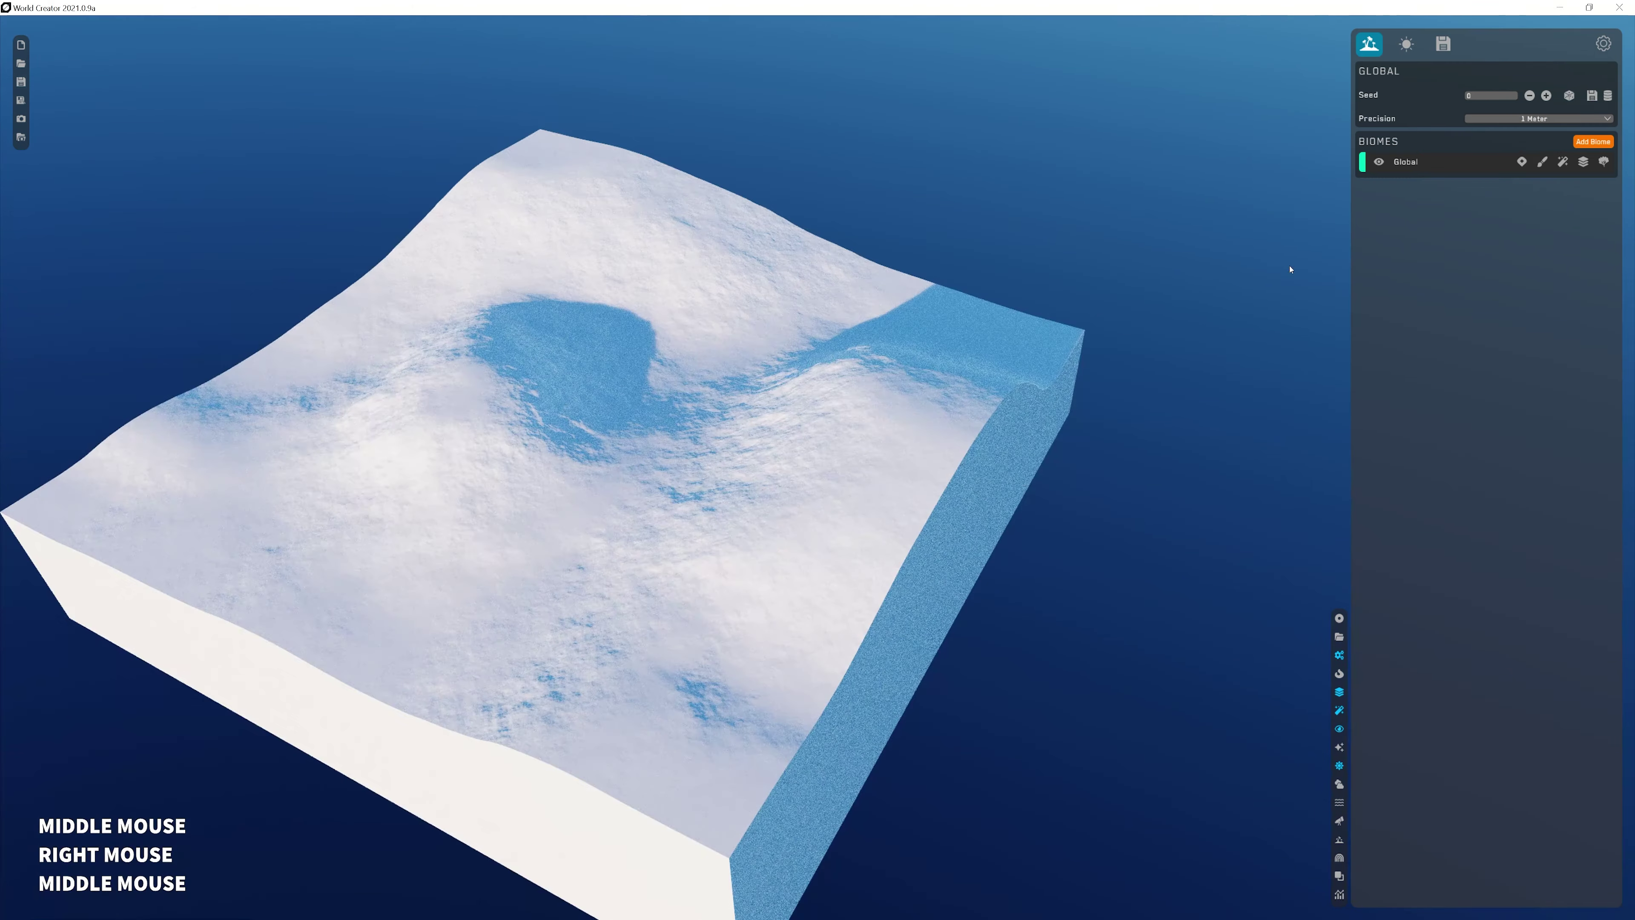
# - Try the experimental Sand Simulation filter on the Global biome and remove it
pyautogui.click(1563, 162)
pyautogui.click(1594, 192)
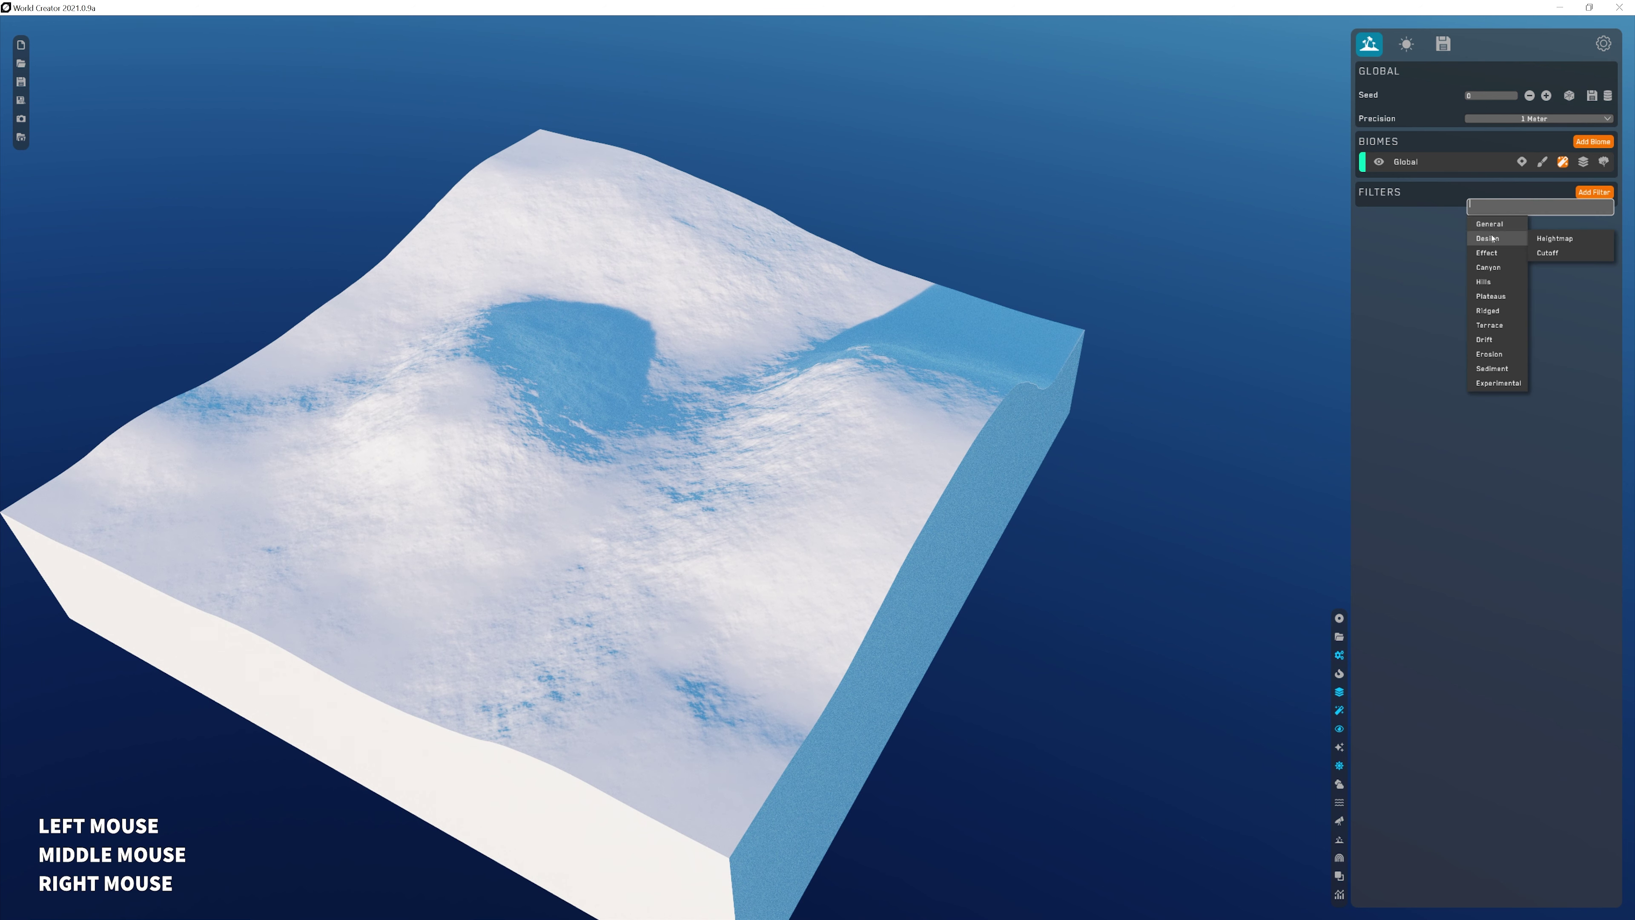
pyautogui.moveTo(1499, 240)
pyautogui.moveTo(1498, 282)
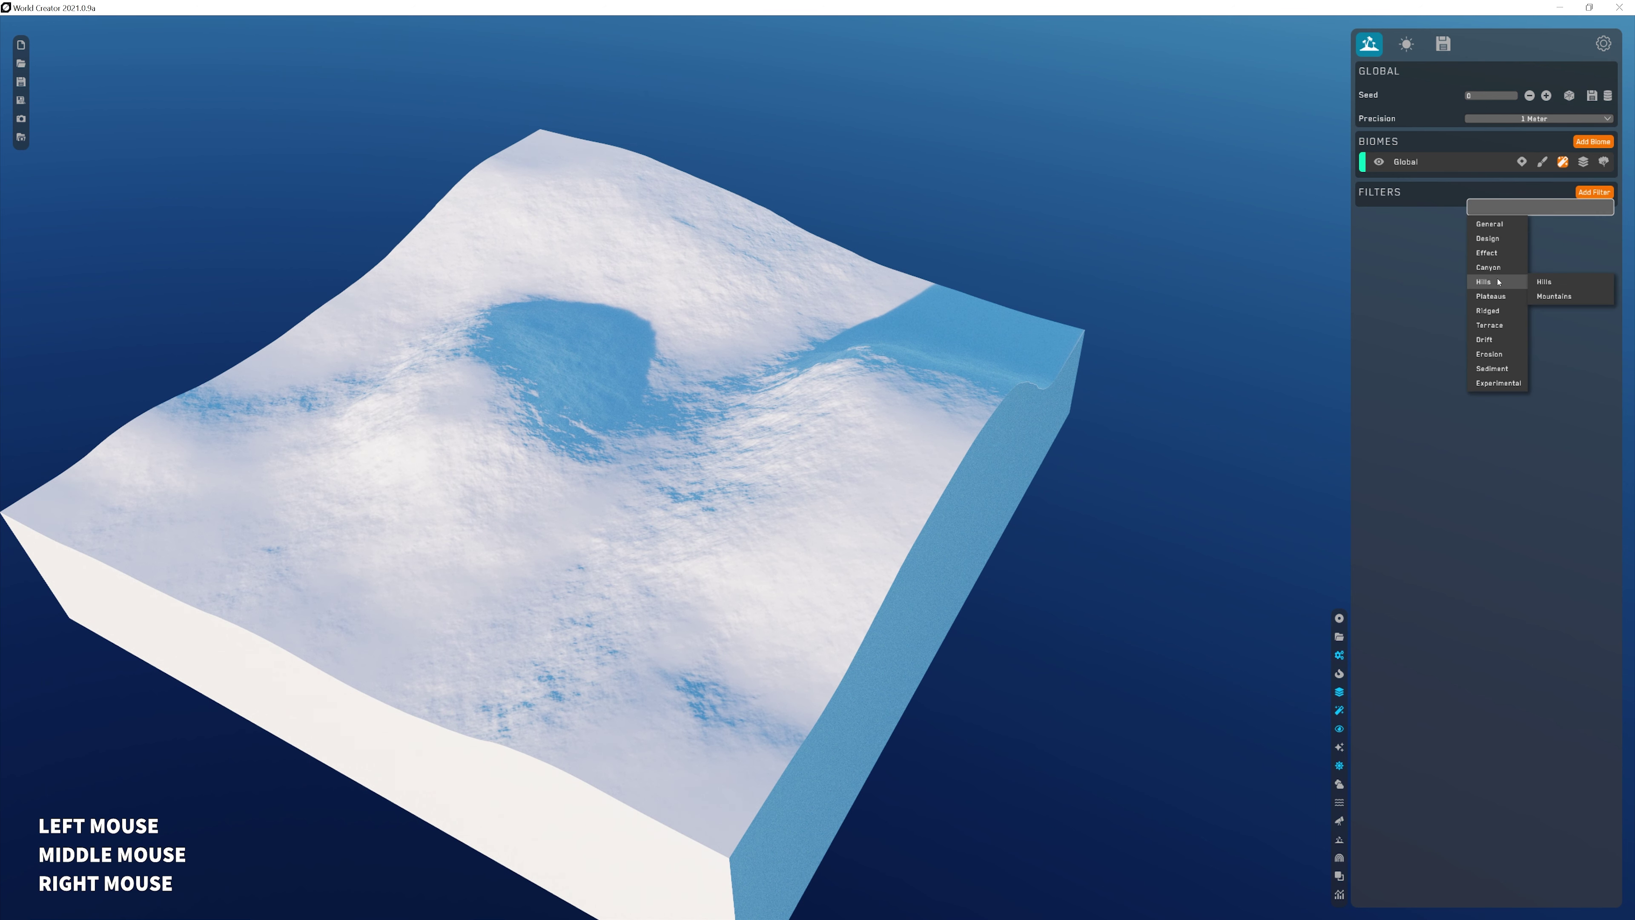
pyautogui.moveTo(1492, 389)
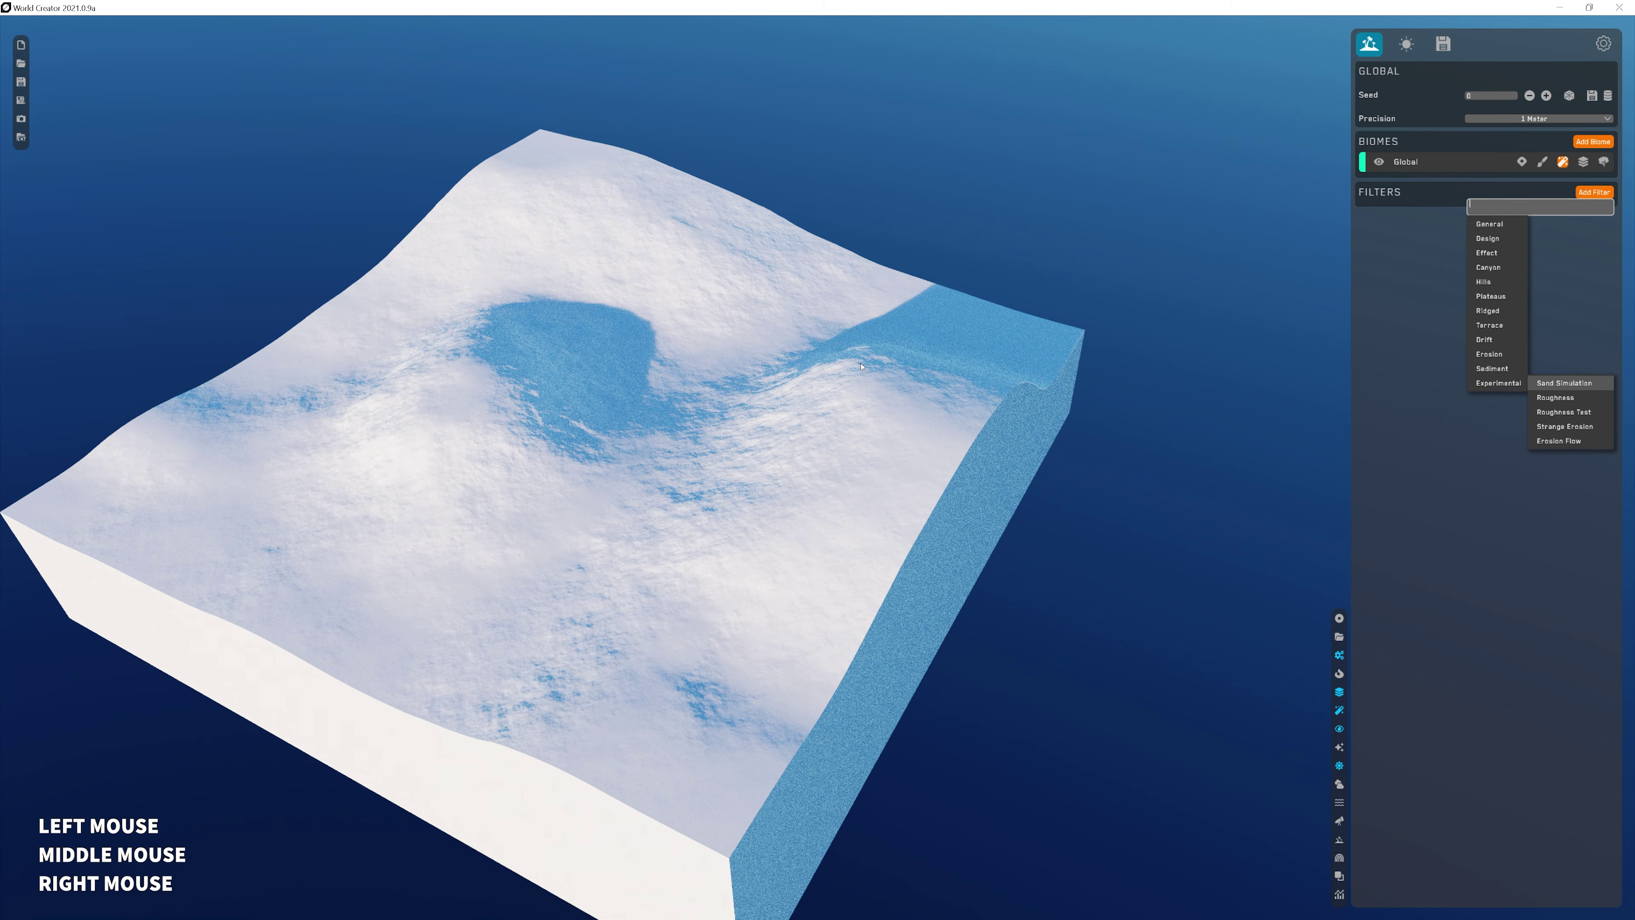
pyautogui.moveTo(861, 367); pyautogui.dragTo(830, 467, button='middle')
pyautogui.moveTo(830, 467); pyautogui.dragTo(650, 451, button='right')
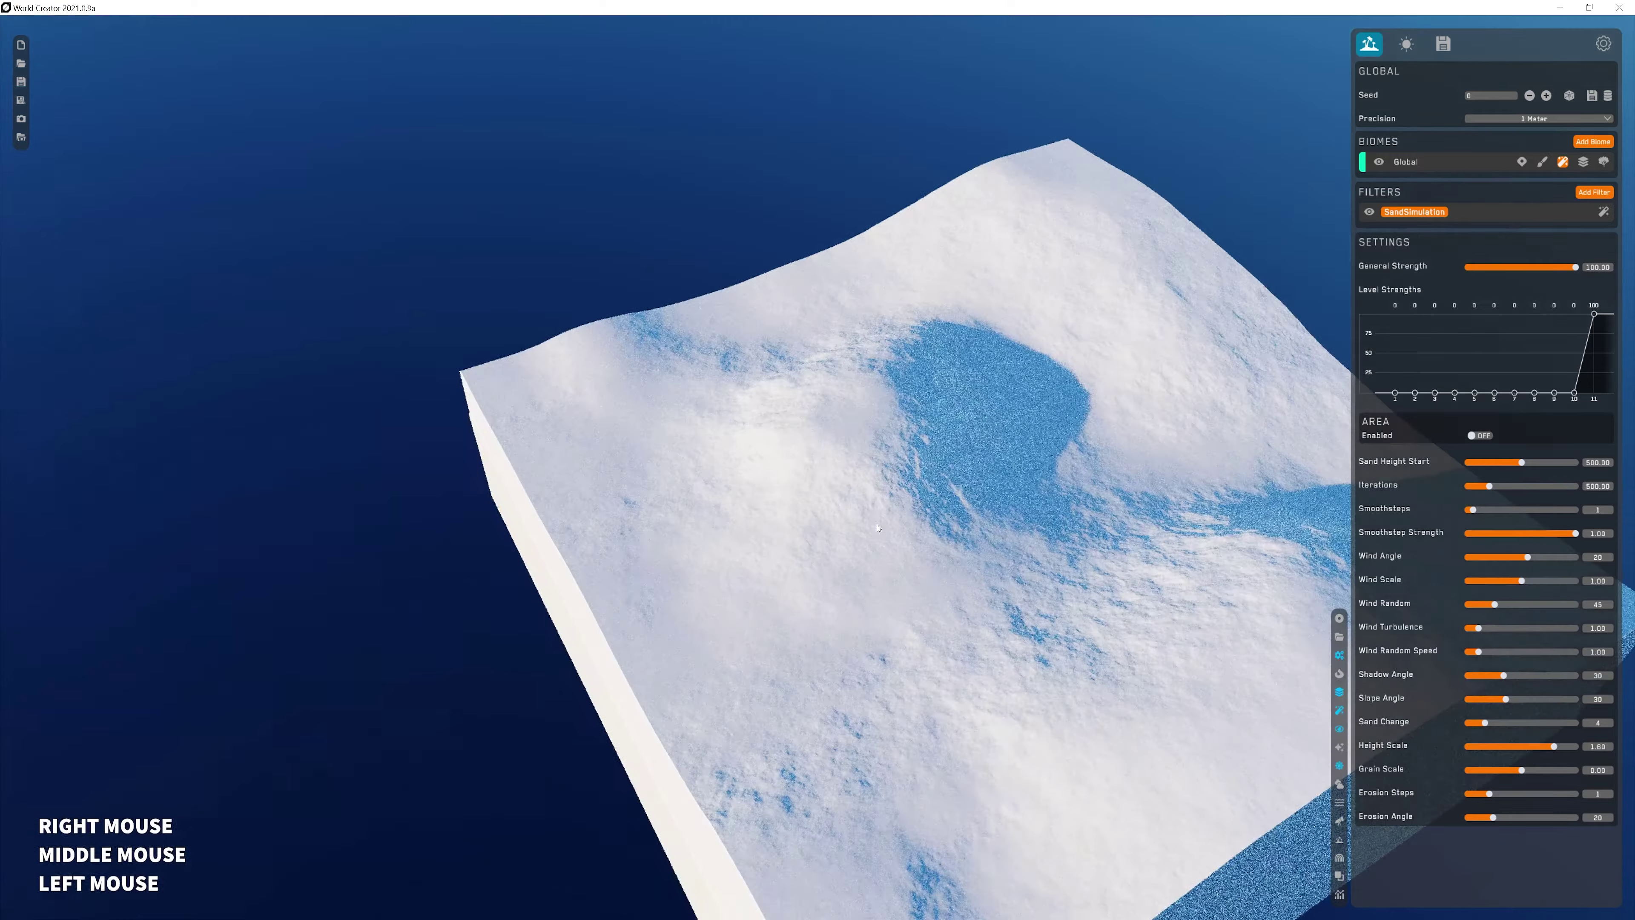
pyautogui.moveTo(965, 412); pyautogui.dragTo(805, 379, button='middle')
pyautogui.moveTo(1419, 216); pyautogui.dragTo(1262, 258)
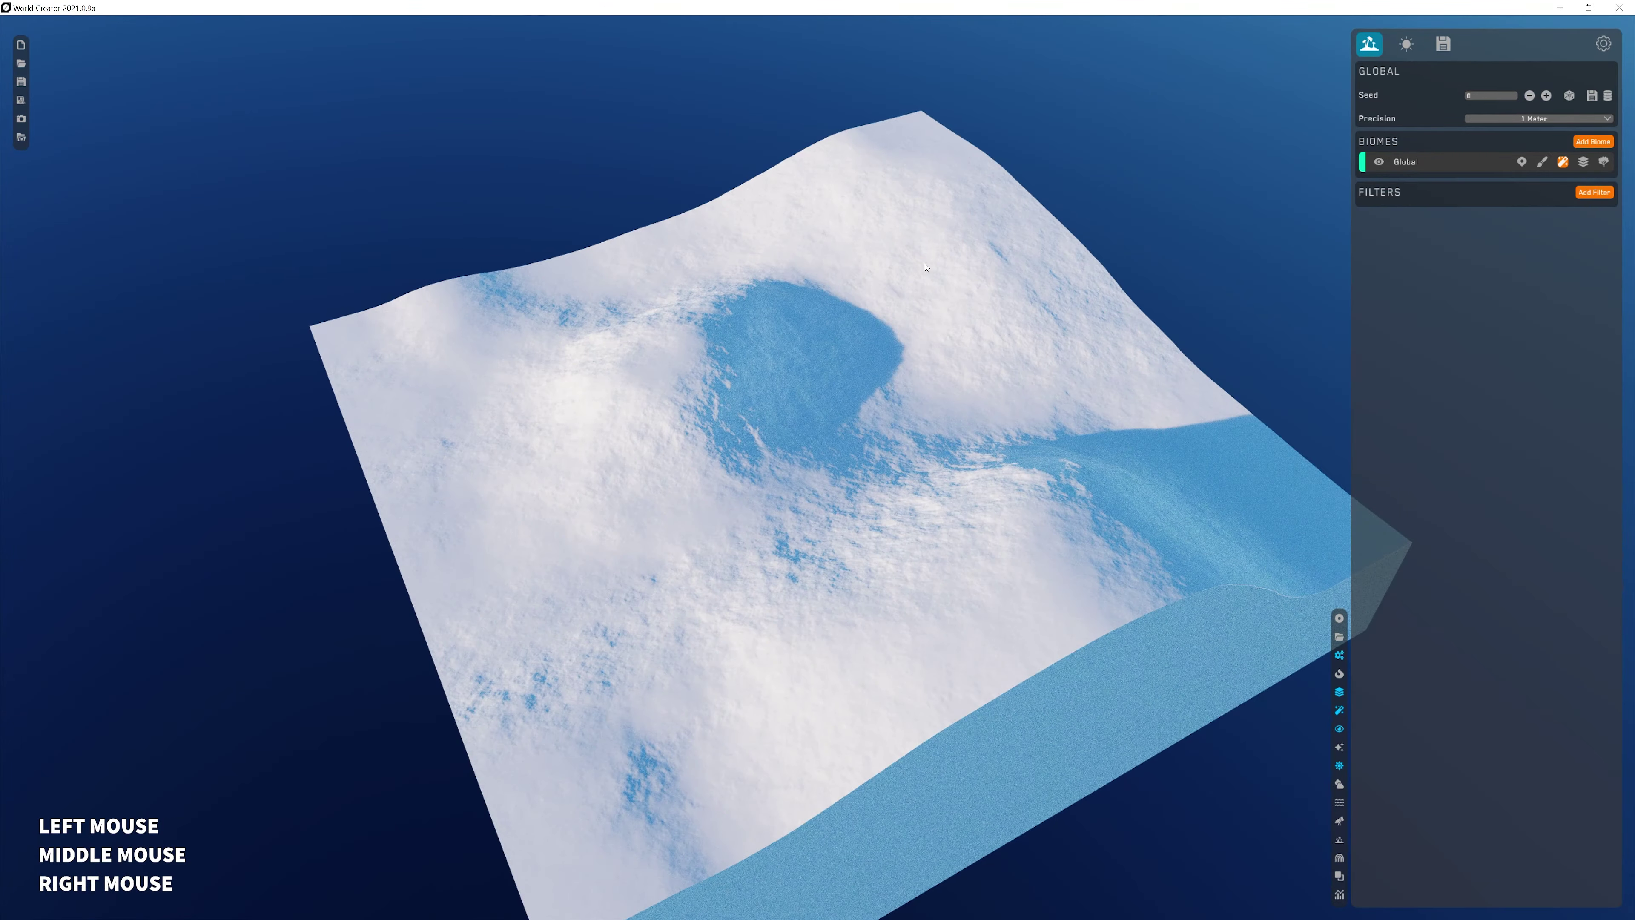
# - Examine the new project's default terrain from several angles
pyautogui.scroll(-2, 901, 463)
pyautogui.moveTo(934, 477); pyautogui.dragTo(719, 525, button='right')
pyautogui.moveTo(719, 525); pyautogui.dragTo(1030, 509, button='middle')
pyautogui.moveTo(1030, 508); pyautogui.dragTo(617, 482, button='right')
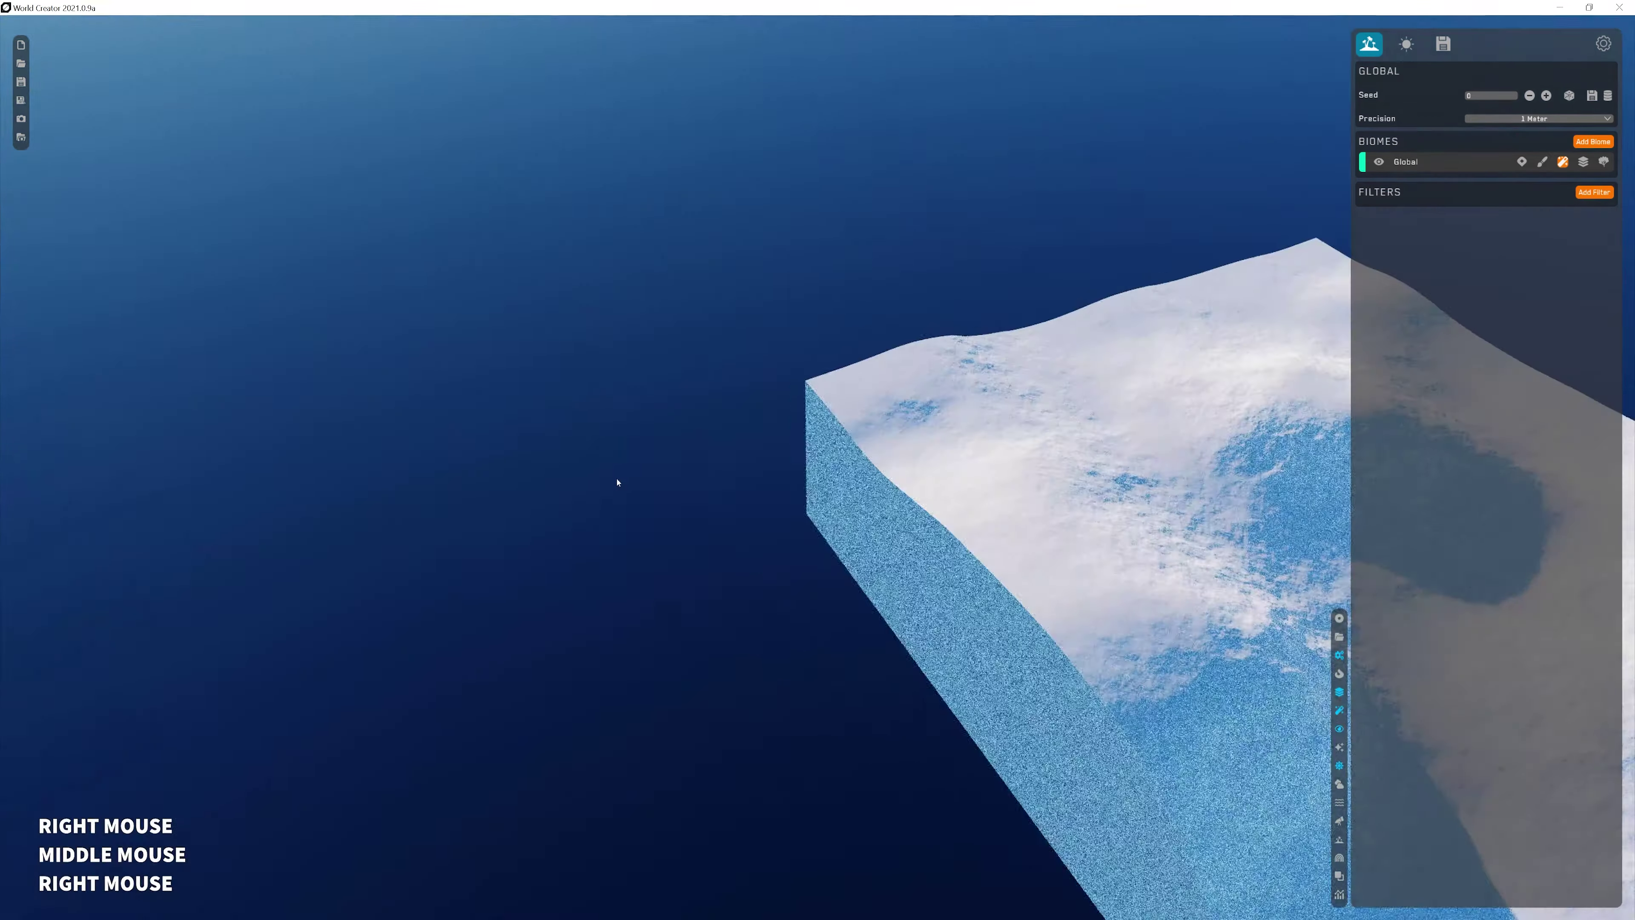
pyautogui.moveTo(617, 482); pyautogui.dragTo(992, 529, button='middle')
pyautogui.moveTo(992, 530); pyautogui.dragTo(969, 536, button='right')
pyautogui.moveTo(969, 536); pyautogui.dragTo(673, 547, button='middle')
pyautogui.moveTo(673, 547); pyautogui.dragTo(960, 451, button='right')
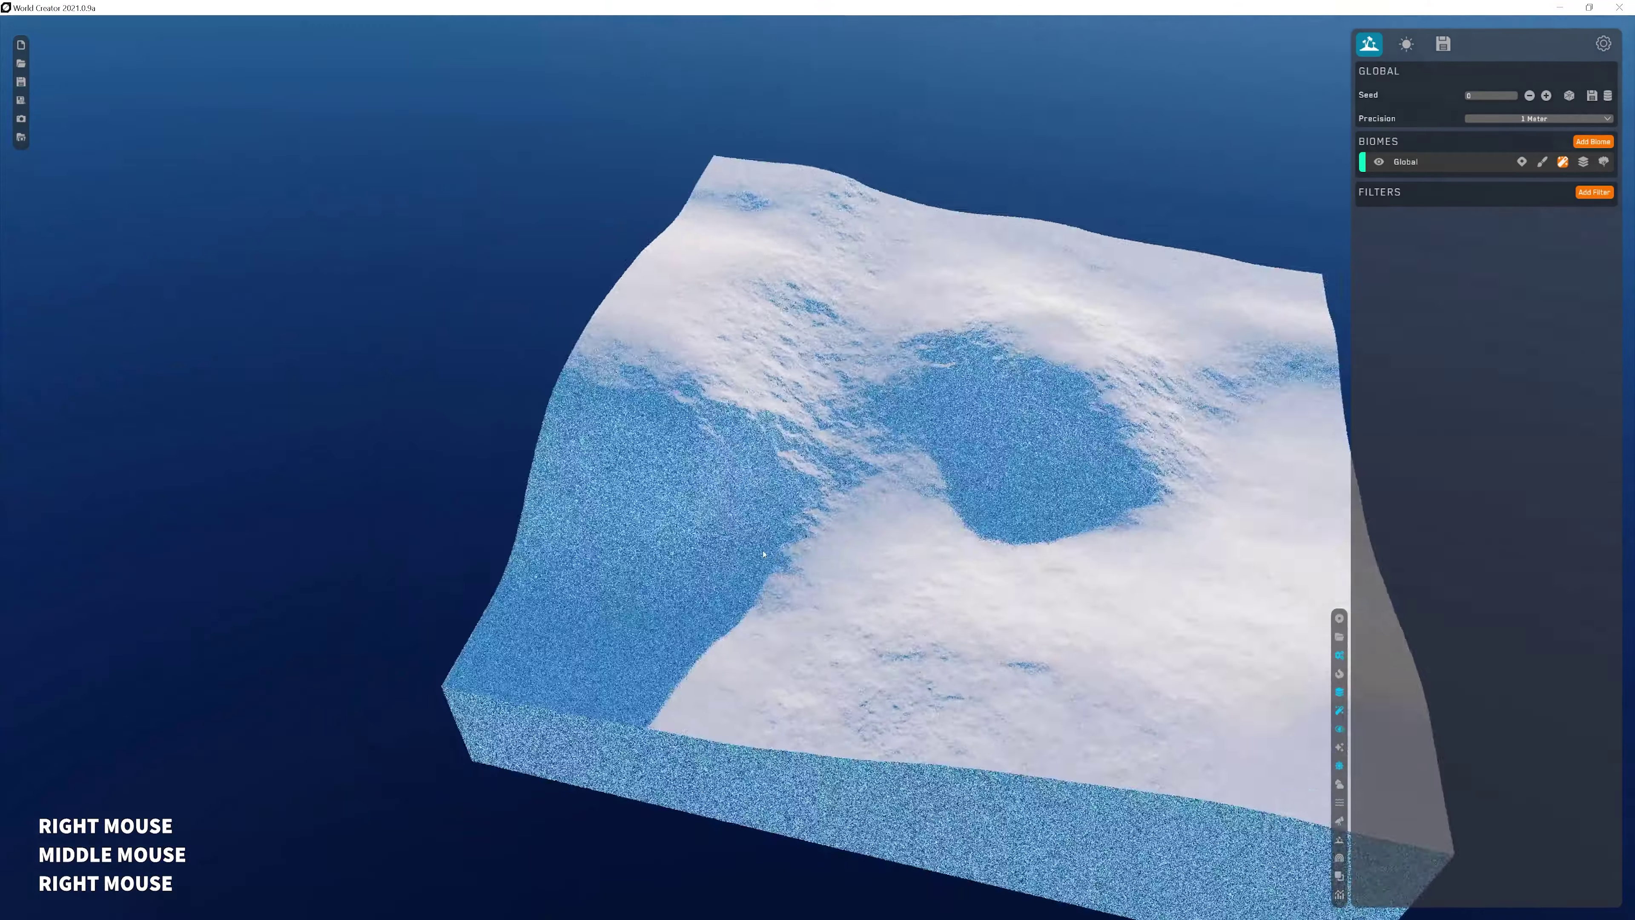
pyautogui.moveTo(959, 451); pyautogui.dragTo(738, 406, button='middle')
pyautogui.scroll(2, 738, 406)
# - Add a Break filter to the Global biome and set its General Strength to about 85
pyautogui.click(1595, 192)
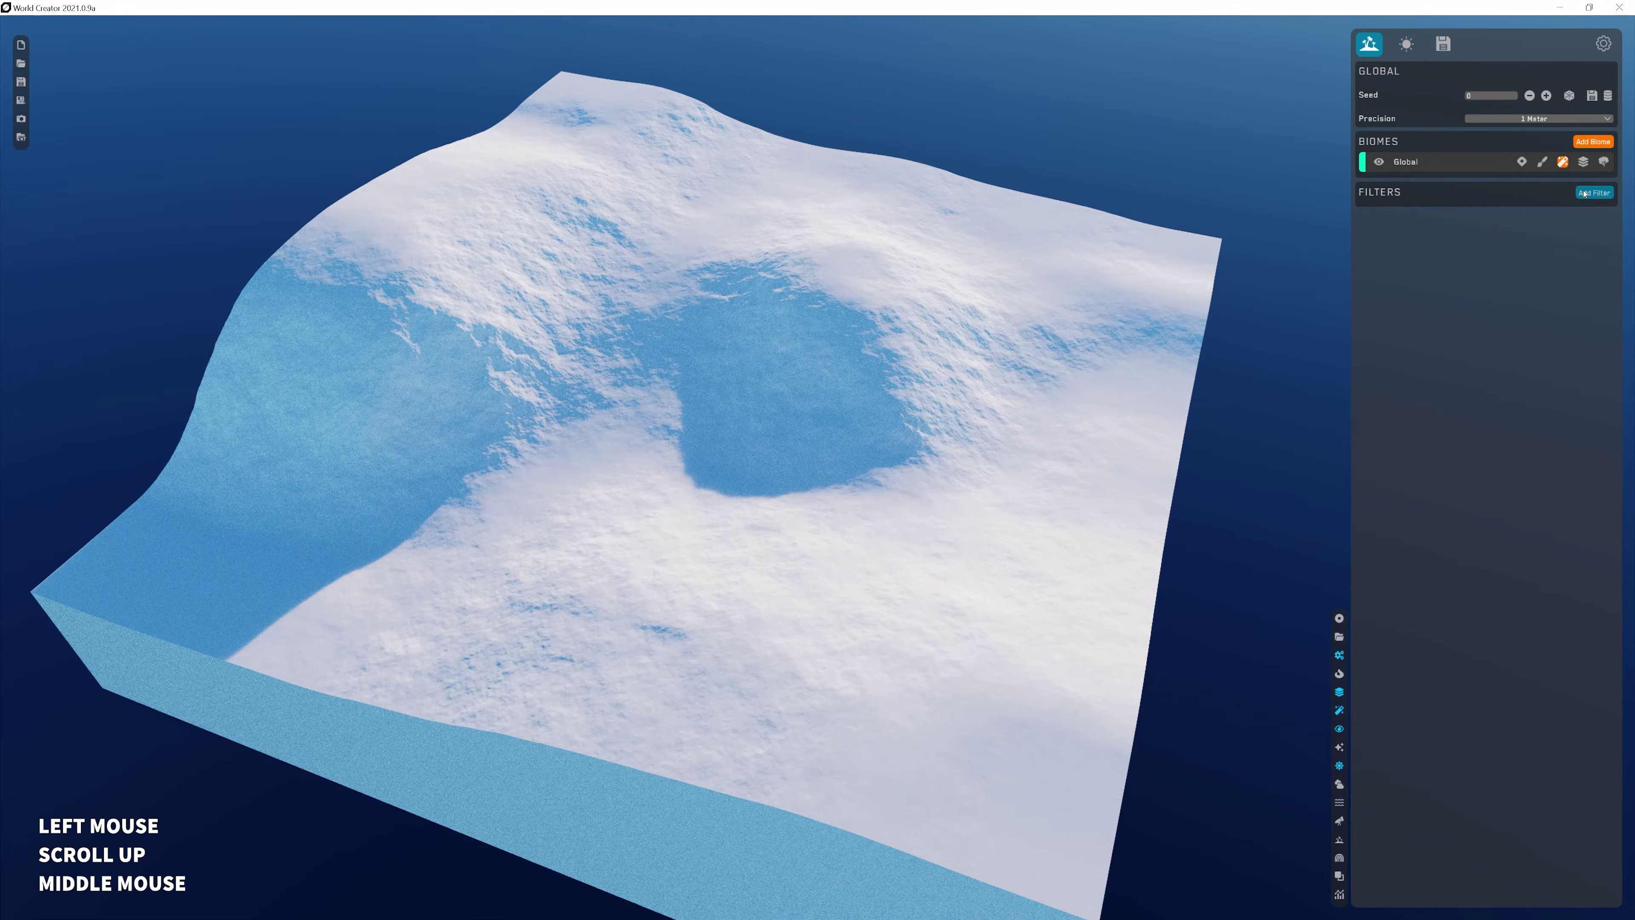
pyautogui.moveTo(1493, 310)
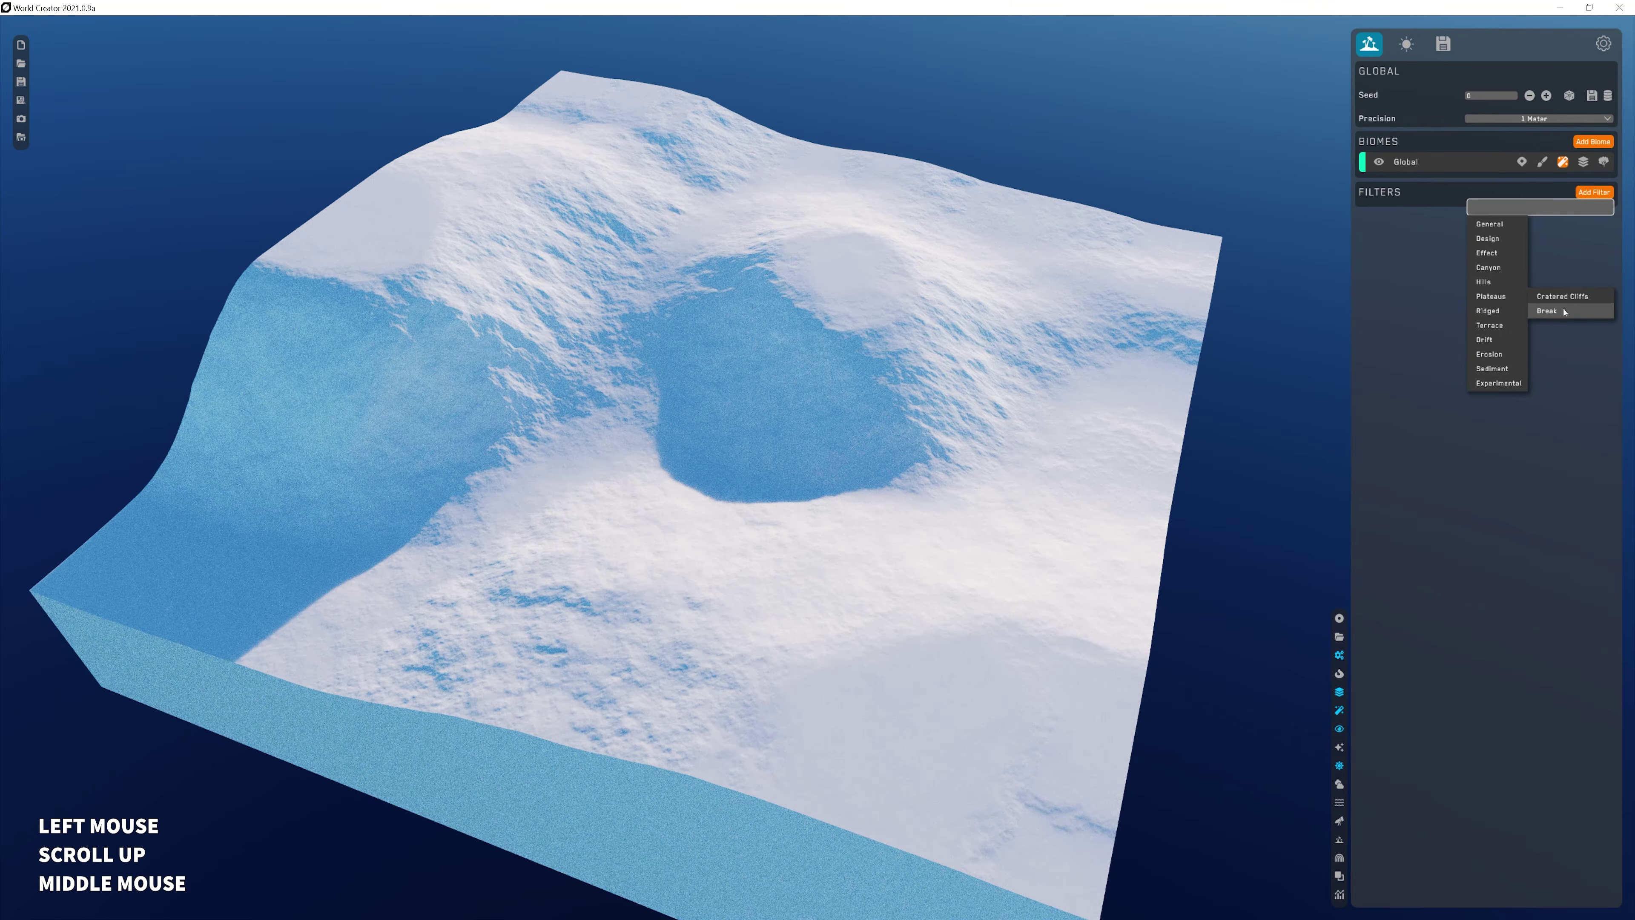
pyautogui.click(1565, 312)
pyautogui.moveTo(1532, 269); pyautogui.dragTo(1560, 267)
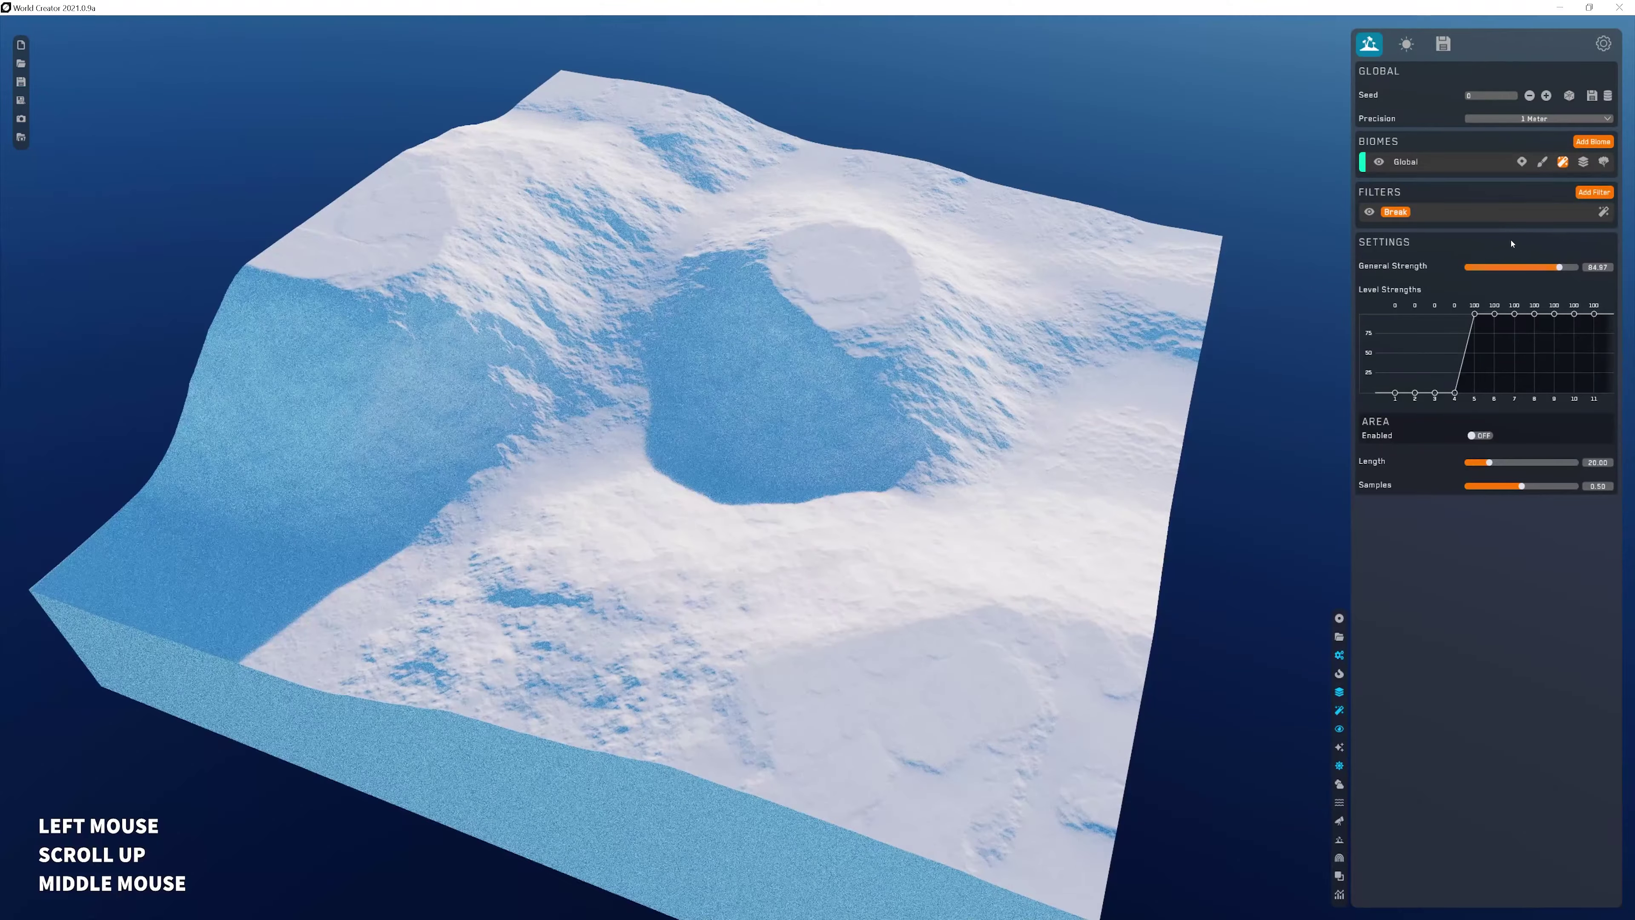
# - Add Sediment Complex and erosion Grid Simulation filters to the Global biome
pyautogui.click(1595, 193)
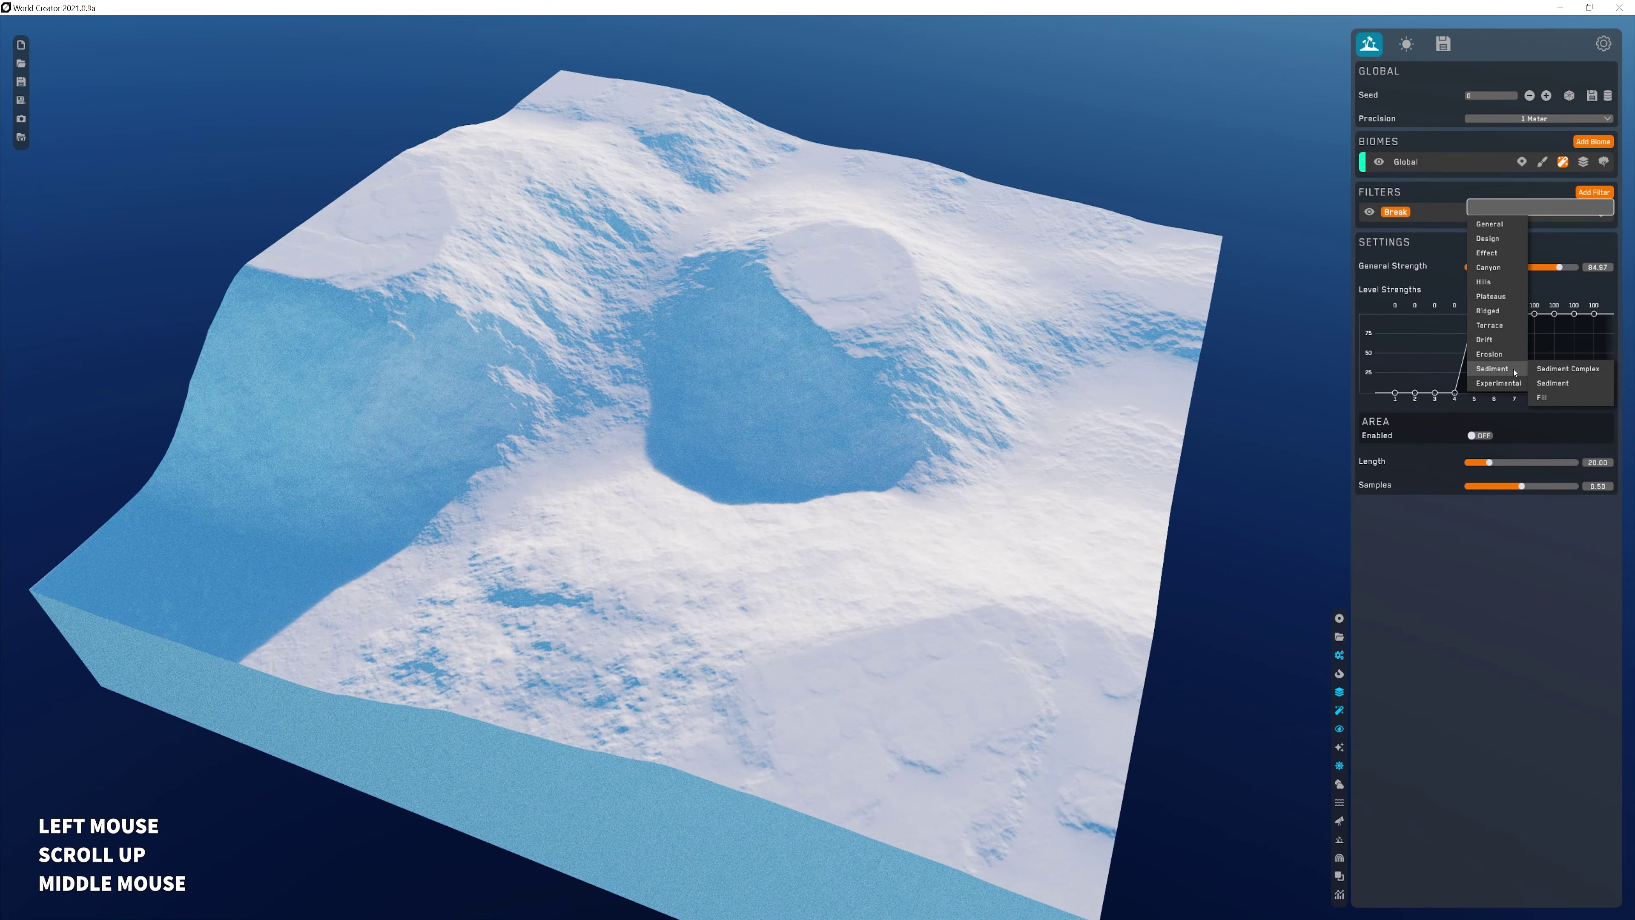
pyautogui.click(1566, 368)
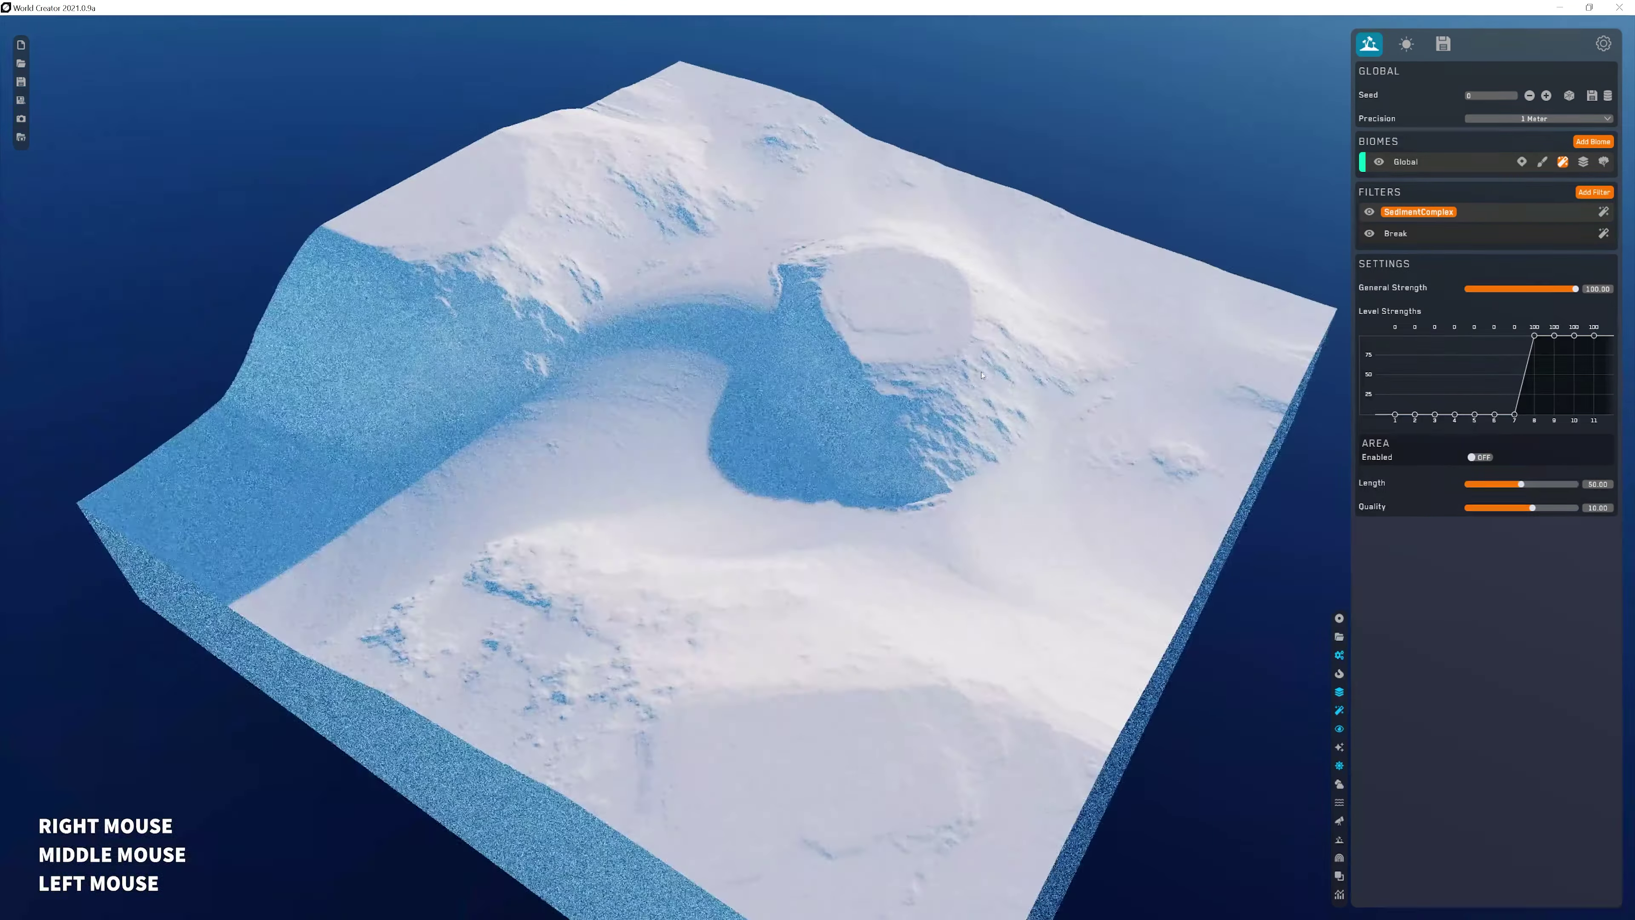
pyautogui.click(1604, 191)
pyautogui.moveTo(1484, 358)
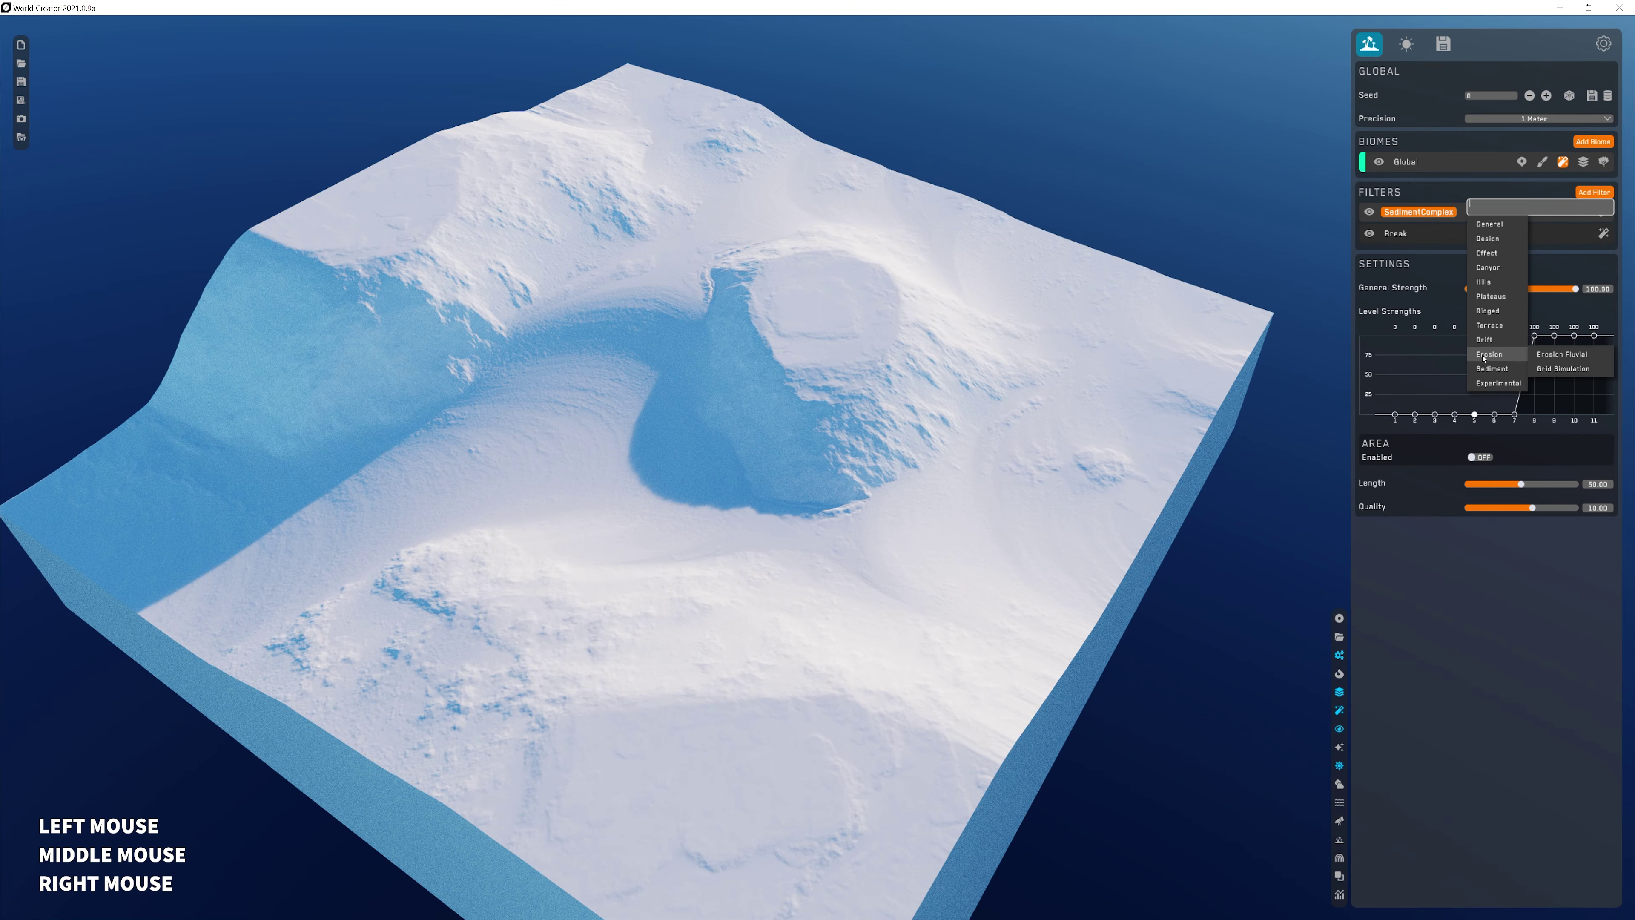
pyautogui.click(1570, 369)
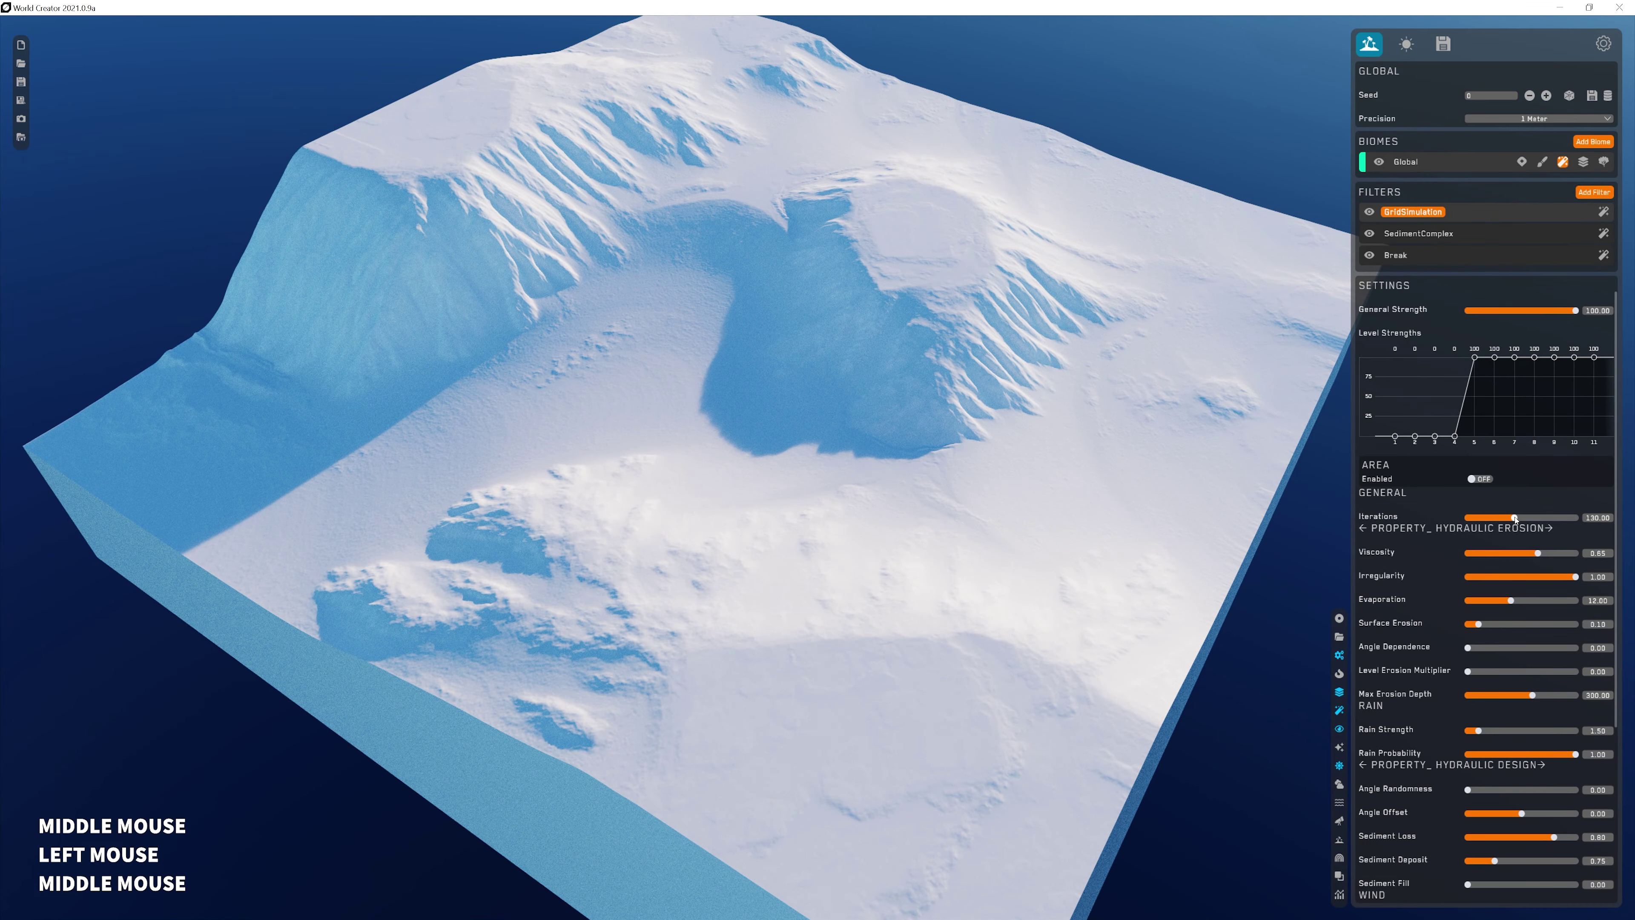
# - Set the Grid Simulation filter's Iterations to 214 and move the Sediment Complex filter above it
pyautogui.moveTo(1515, 519); pyautogui.dragTo(1545, 519)
pyautogui.middleClick(1003, 403)
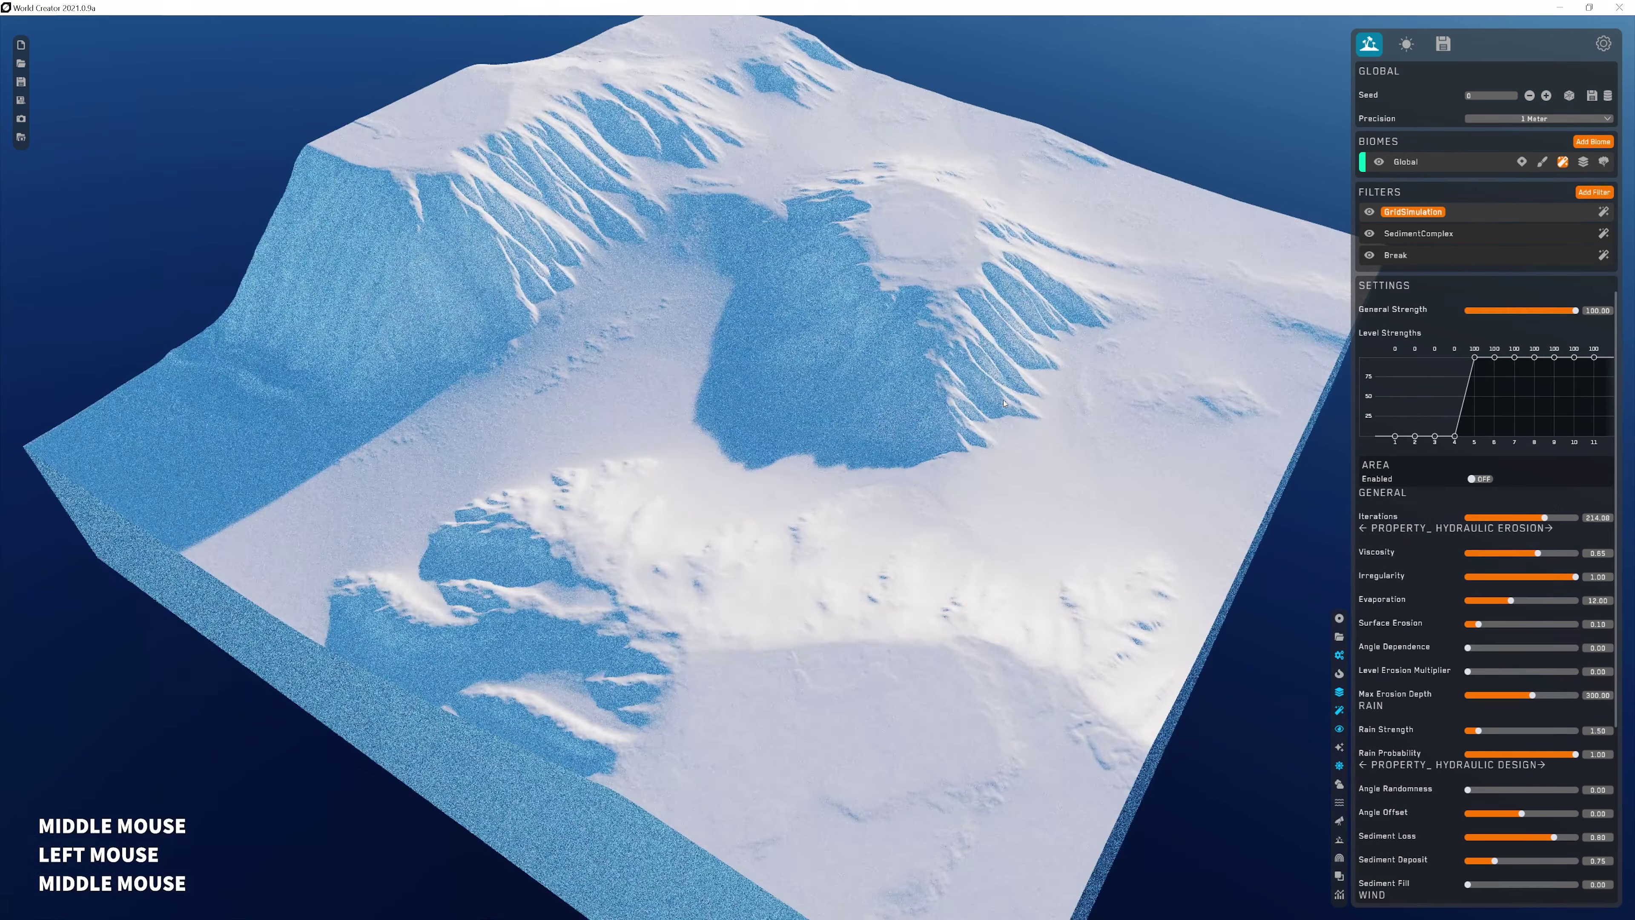
pyautogui.moveTo(1004, 402); pyautogui.dragTo(987, 403, button='middle')
pyautogui.moveTo(1419, 234); pyautogui.dragTo(1424, 206)
pyautogui.middleClick(1098, 286)
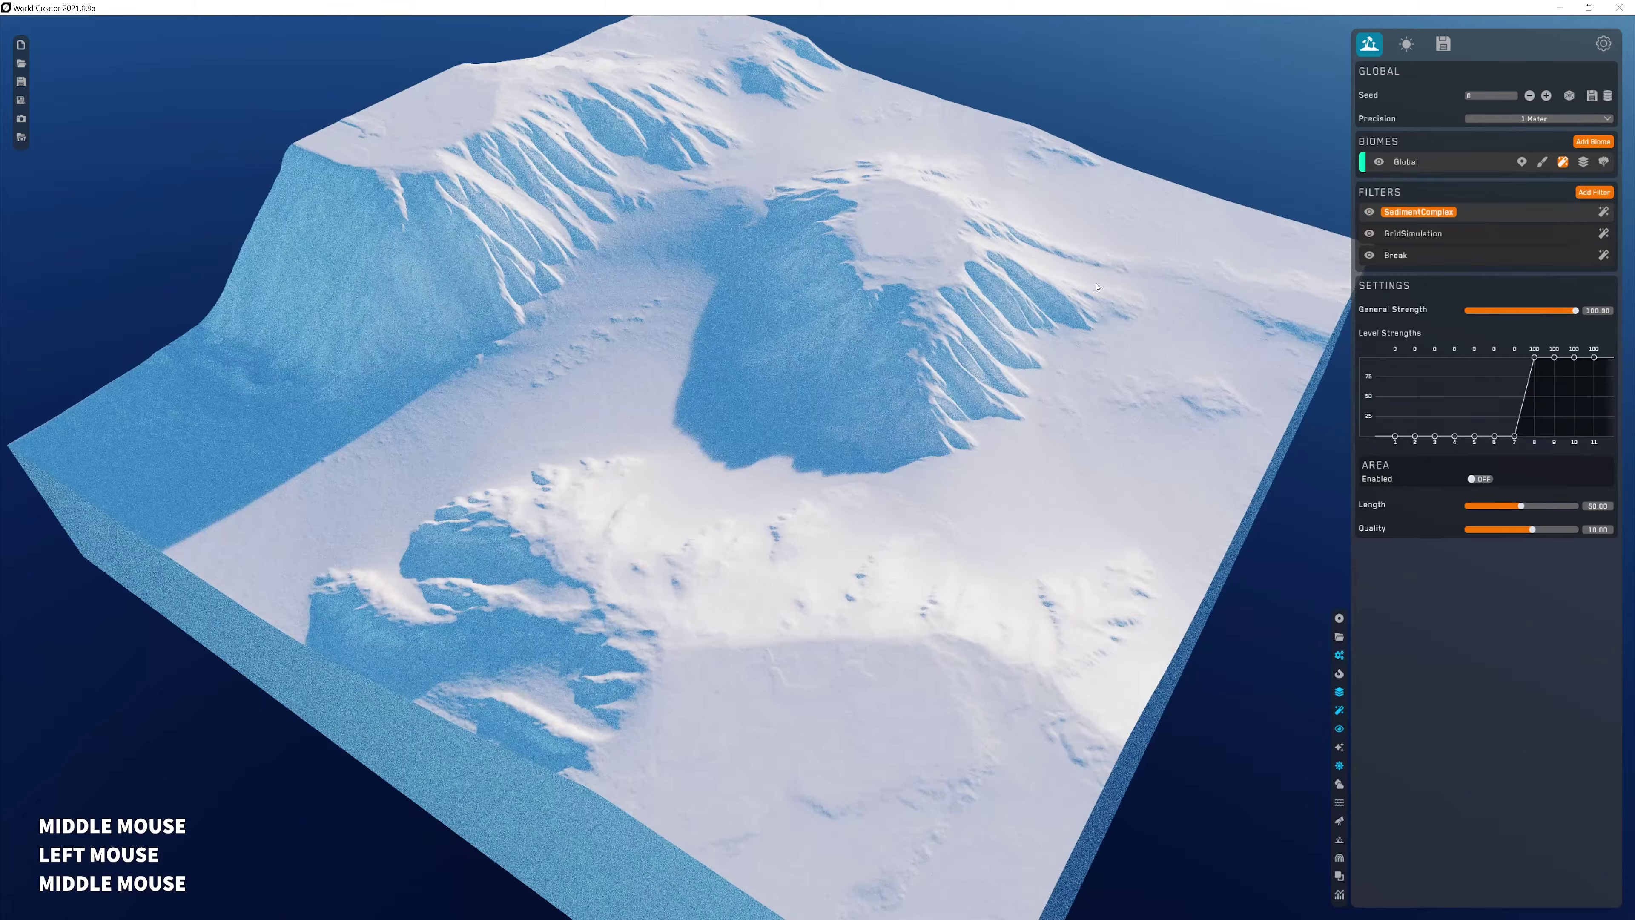
pyautogui.moveTo(1098, 286); pyautogui.dragTo(1064, 330, button='middle')
pyautogui.moveTo(865, 361); pyautogui.dragTo(914, 431, button='middle')
pyautogui.moveTo(914, 432); pyautogui.dragTo(938, 443, button='right')
pyautogui.scroll(-3, 939, 443)
pyautogui.moveTo(938, 443); pyautogui.dragTo(973, 377, button='middle')
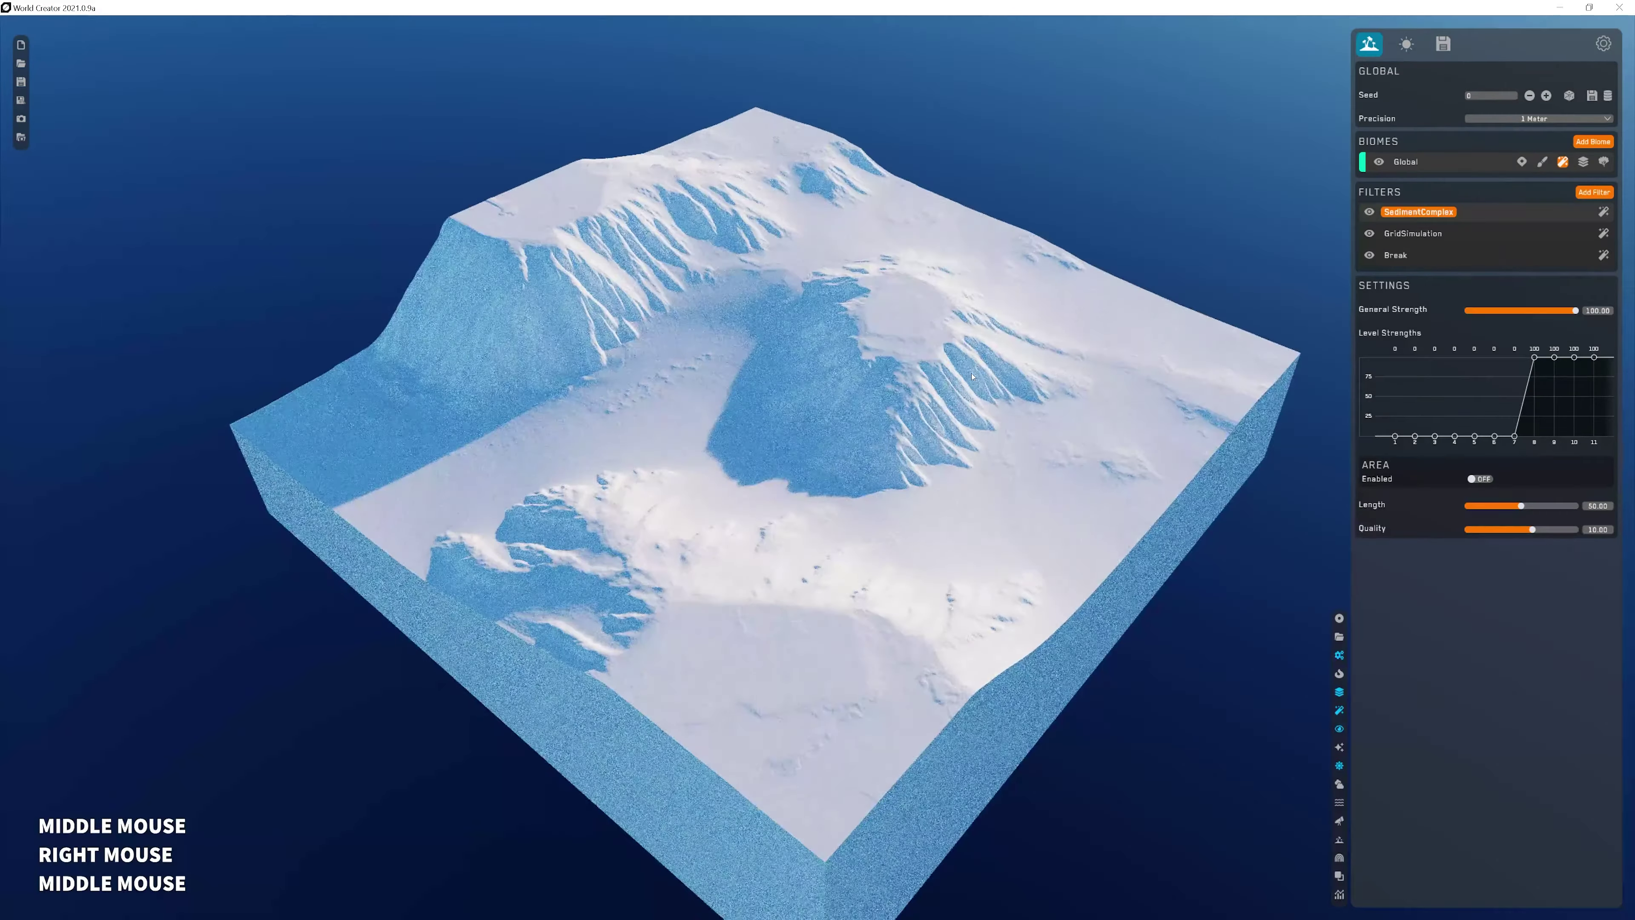
# - Colour the Global biome's lower material olive, #FF7E7225
pyautogui.click(1585, 164)
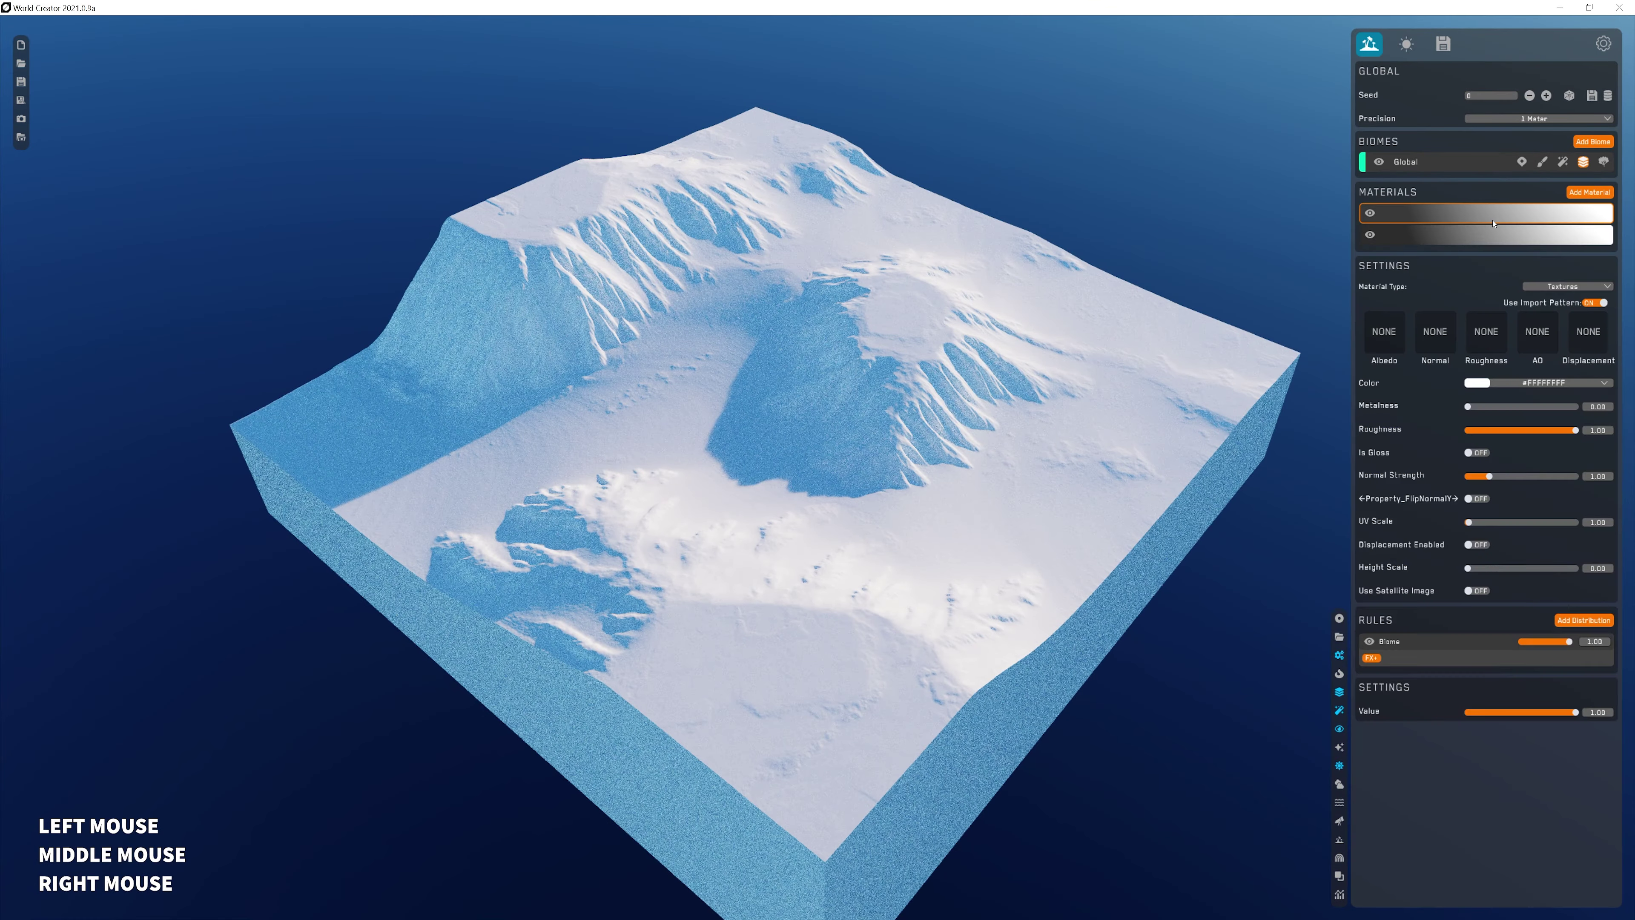
pyautogui.click(1496, 237)
pyautogui.click(1529, 385)
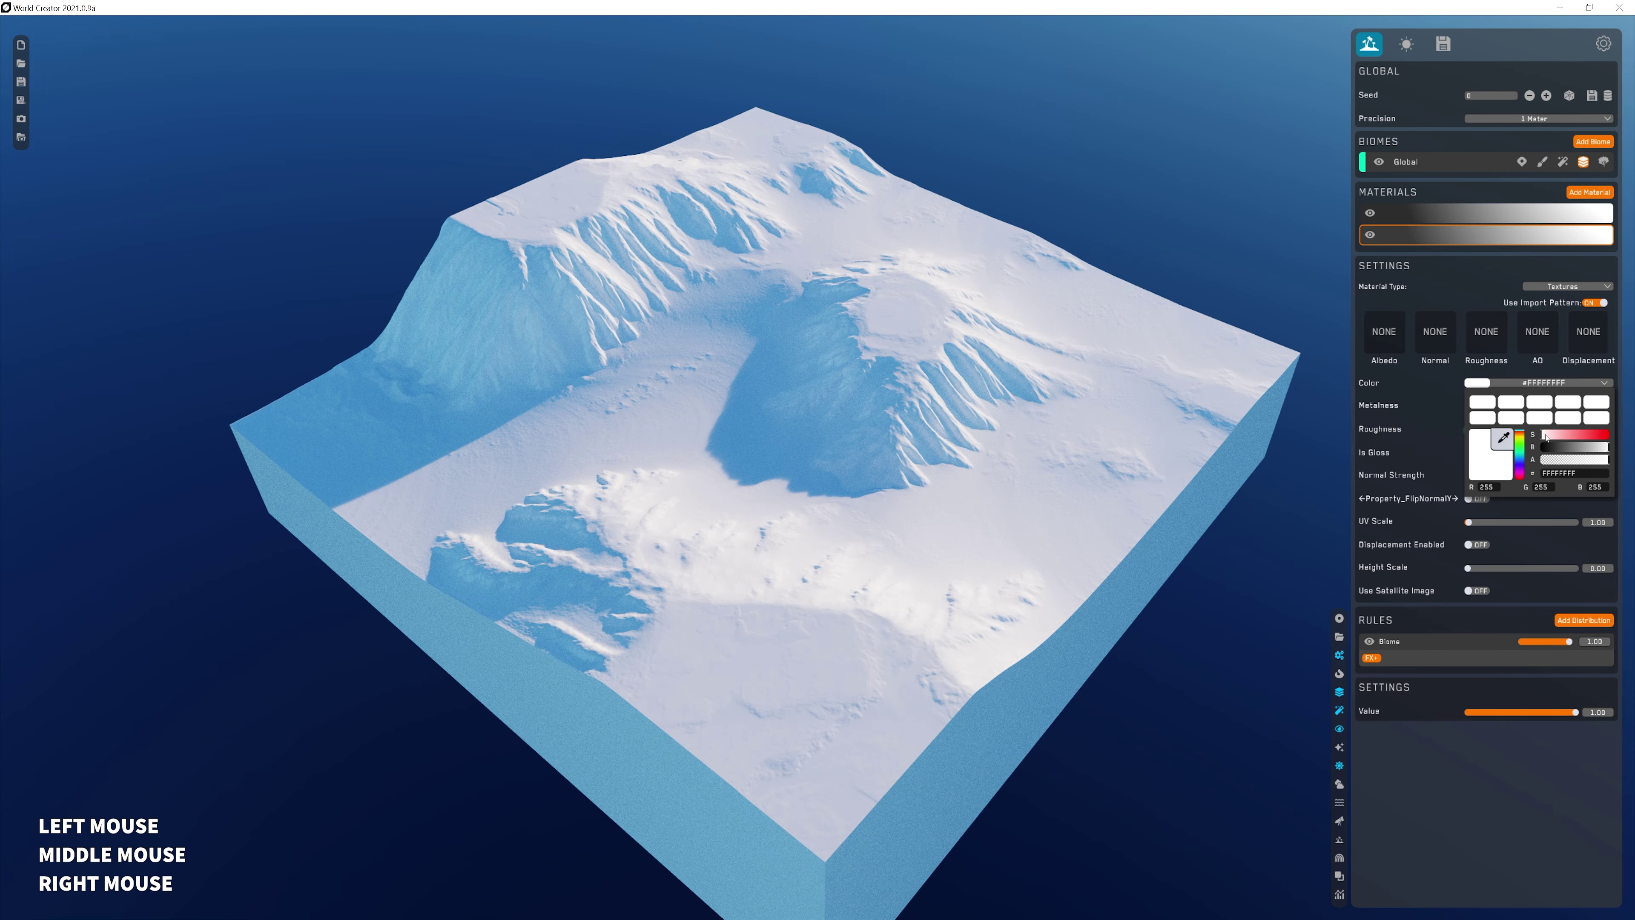
pyautogui.moveTo(1565, 437)
pyautogui.mouseDown()
pyautogui.moveTo(1588, 438)
pyautogui.moveTo(1584, 451)
pyautogui.mouseUp()
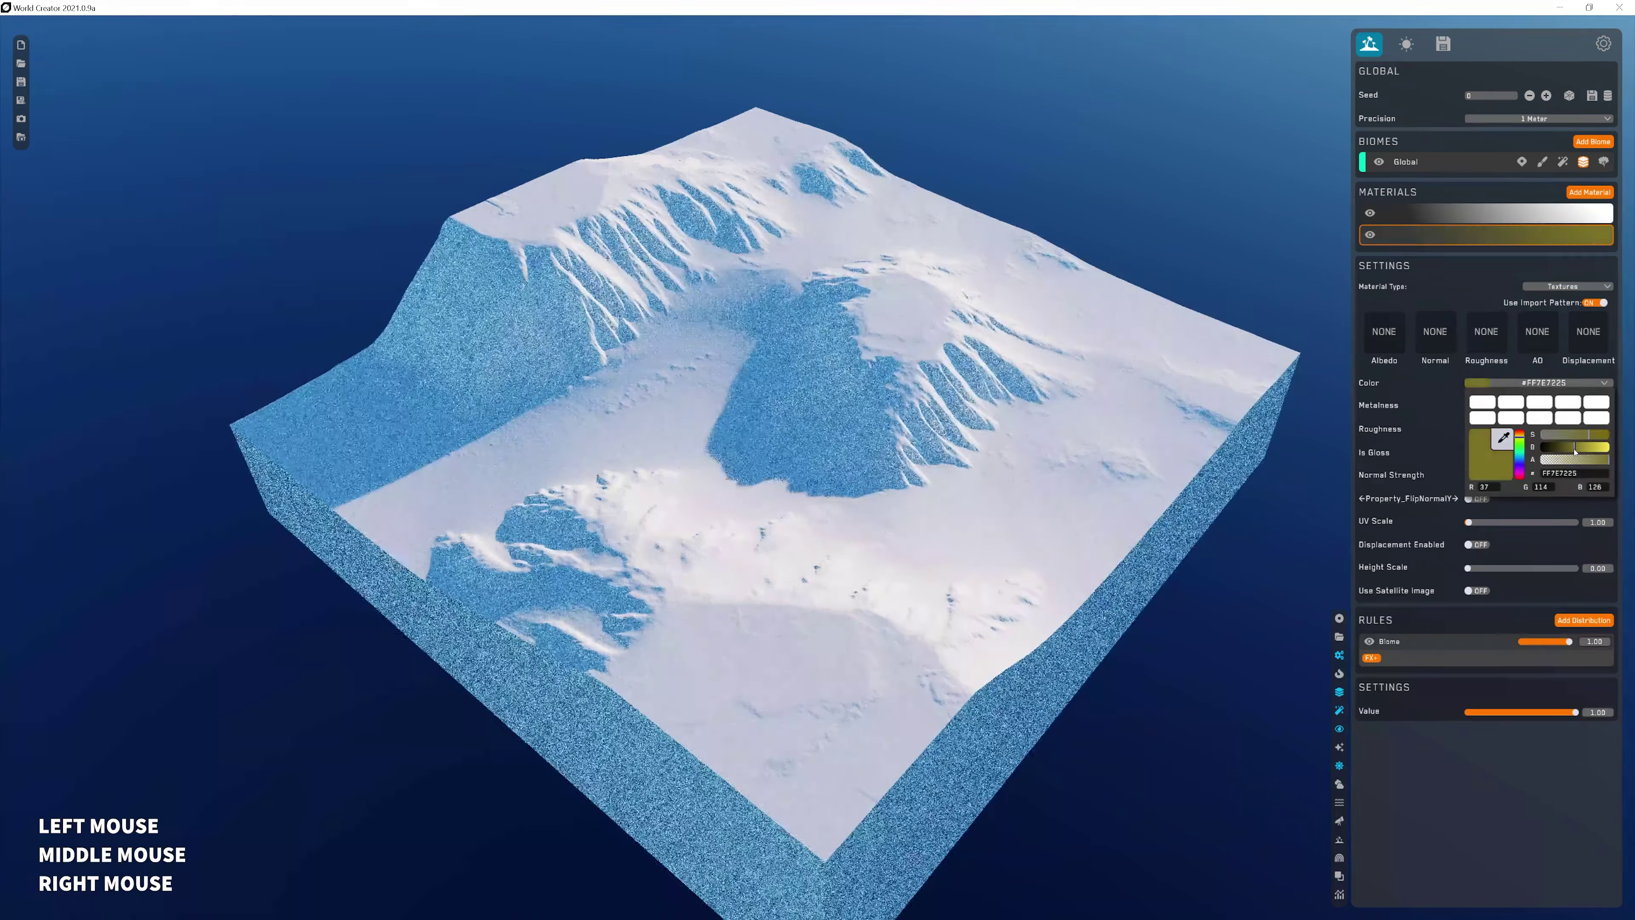
# - Colour the Global biome's upper material dark red, #FF5D2020
pyautogui.click(1527, 214)
pyautogui.click(1559, 387)
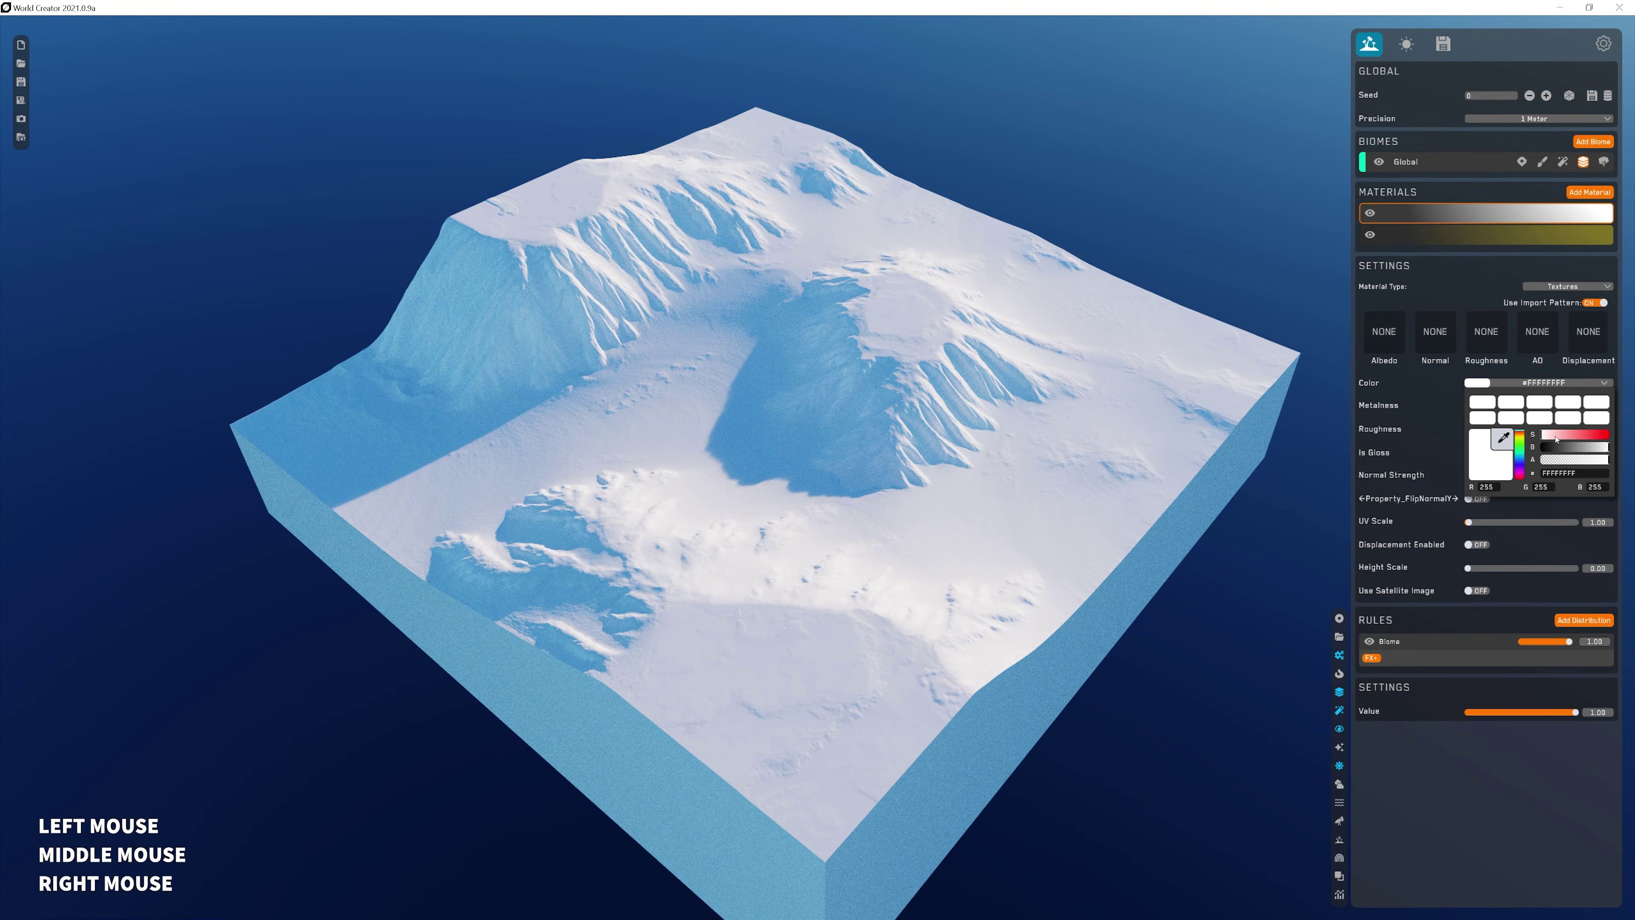
pyautogui.click(1585, 436)
pyautogui.moveTo(1582, 449); pyautogui.dragTo(1566, 448)
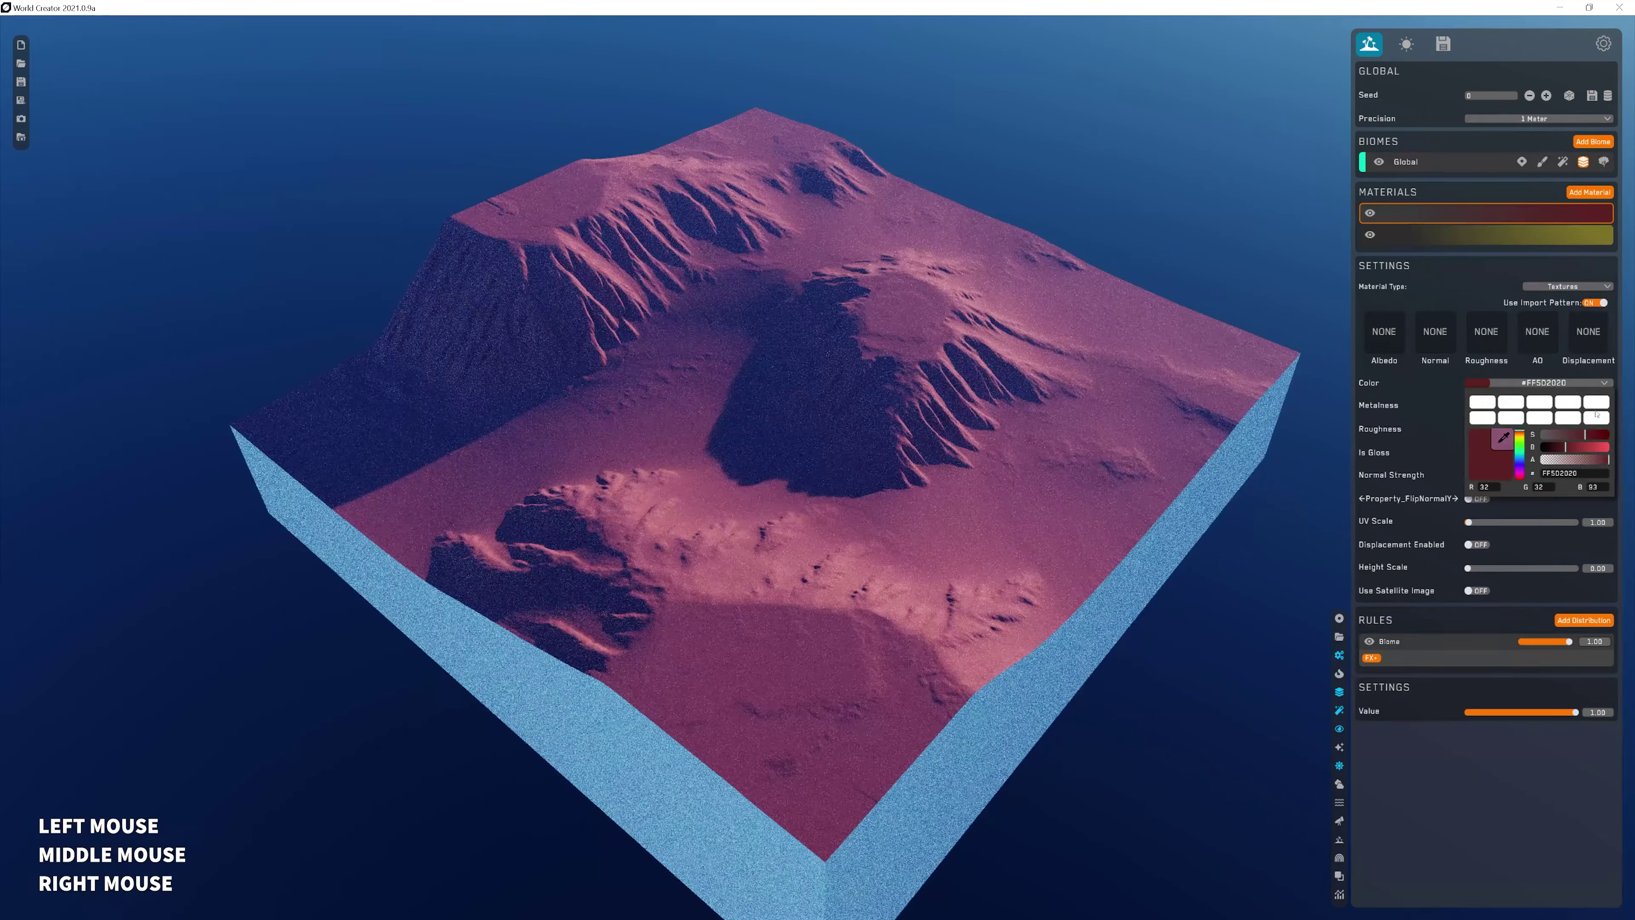
pyautogui.click(1471, 277)
# - Add an Angle distribution rule to the dark red material
pyautogui.click(1586, 622)
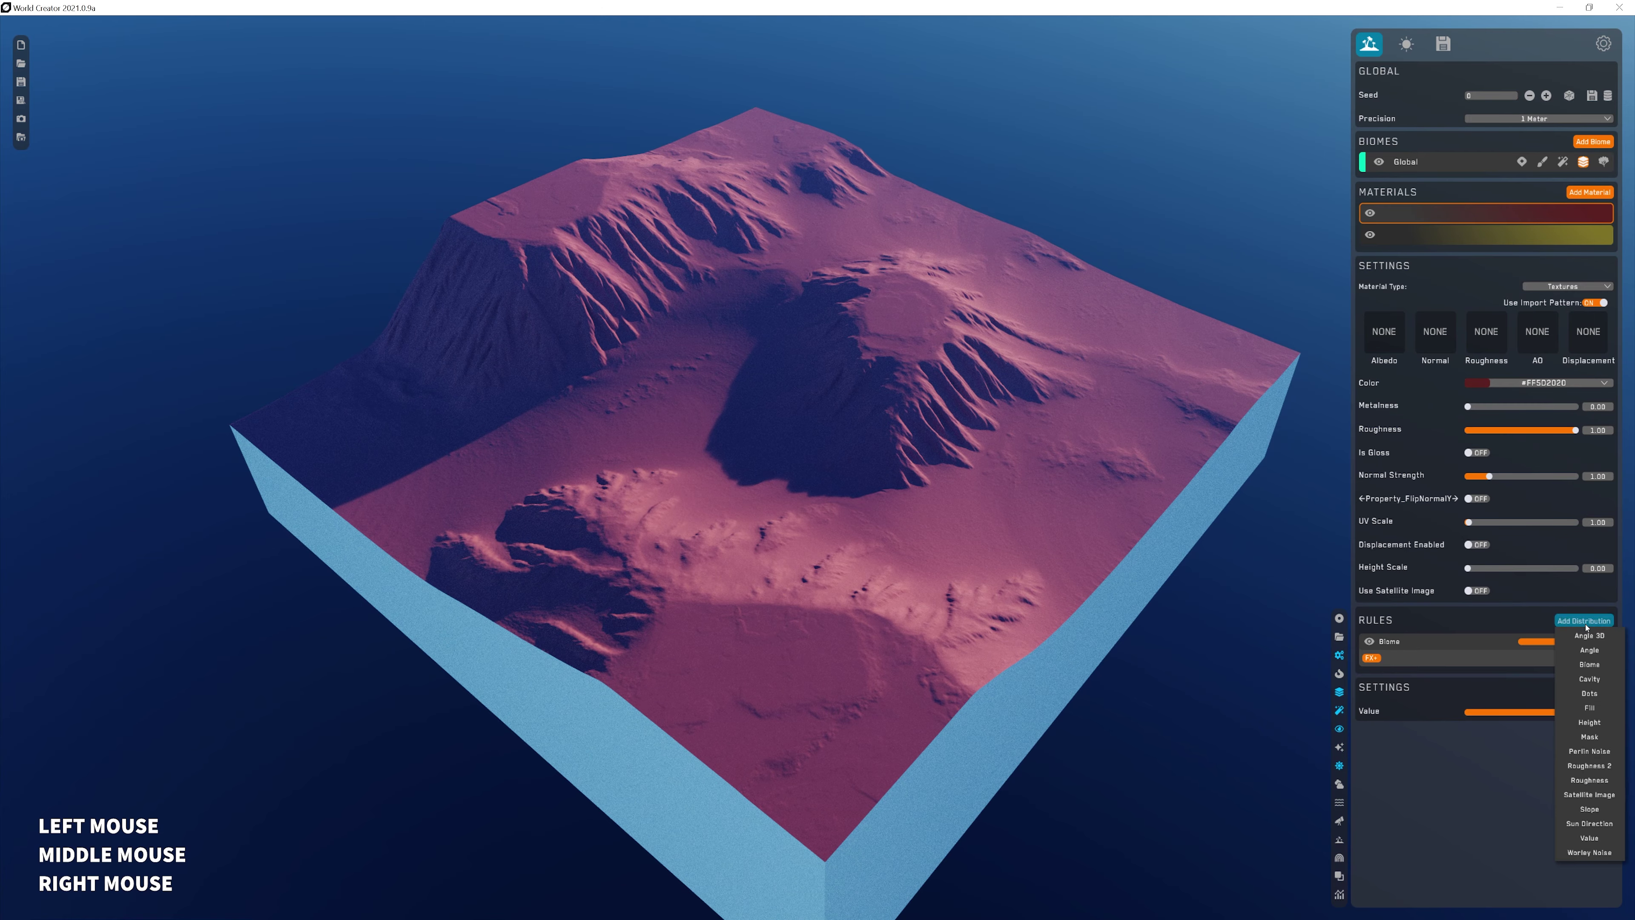
pyautogui.click(1597, 655)
pyautogui.scroll(3, 1197, 361)
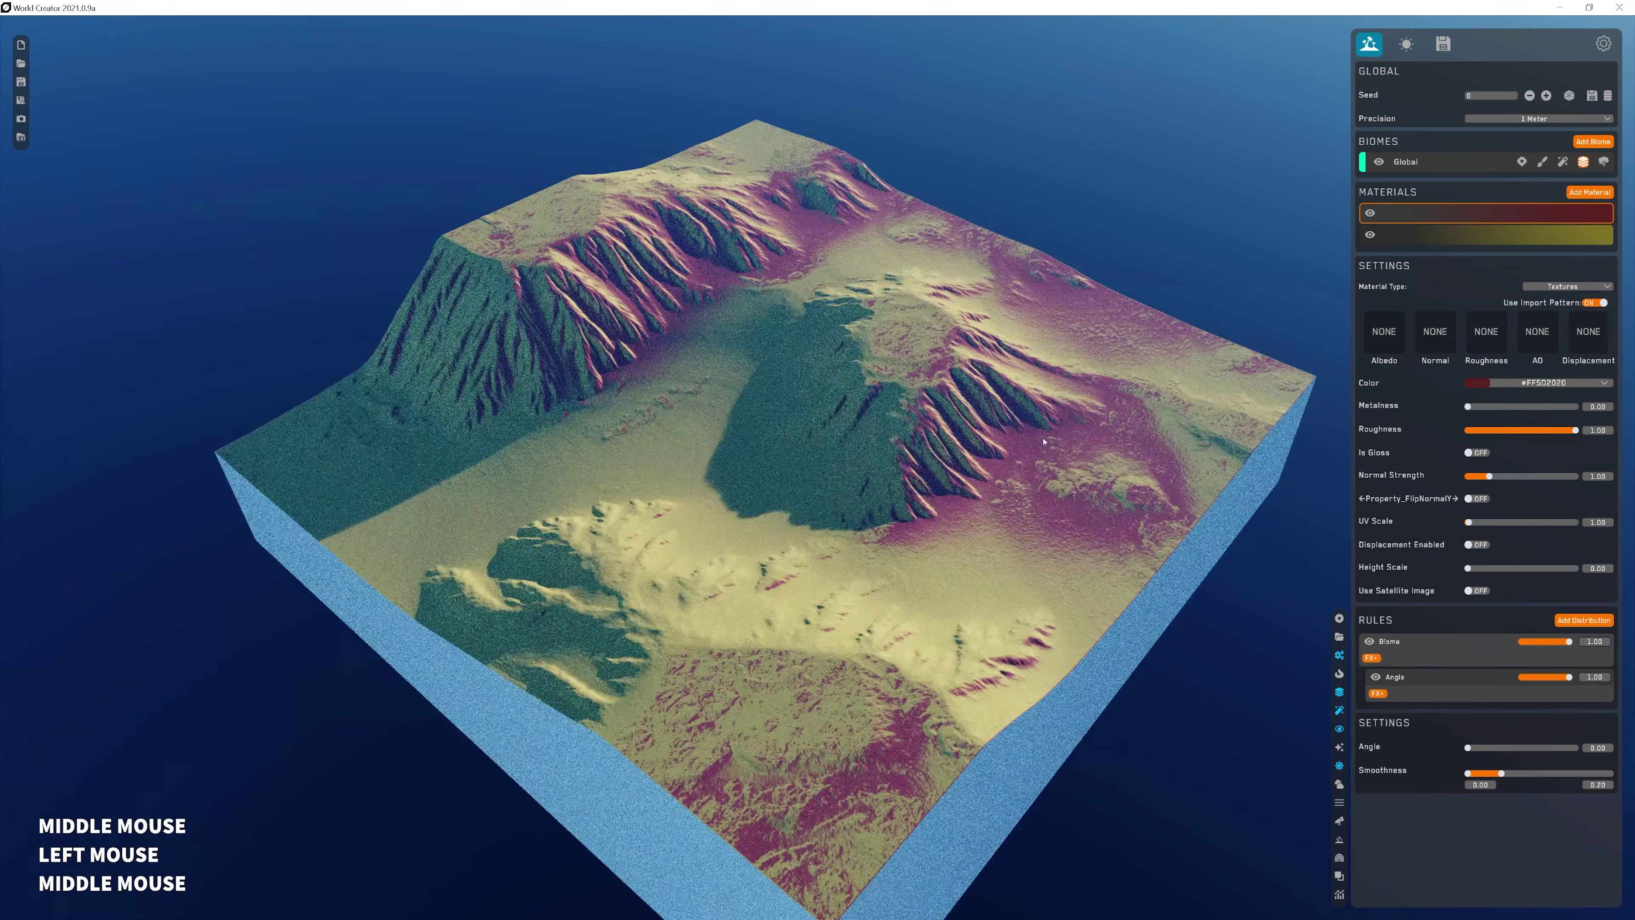
# - Desaturate the lower olive material to a greyish #FF7E7B66
pyautogui.click(1469, 237)
pyautogui.click(1514, 384)
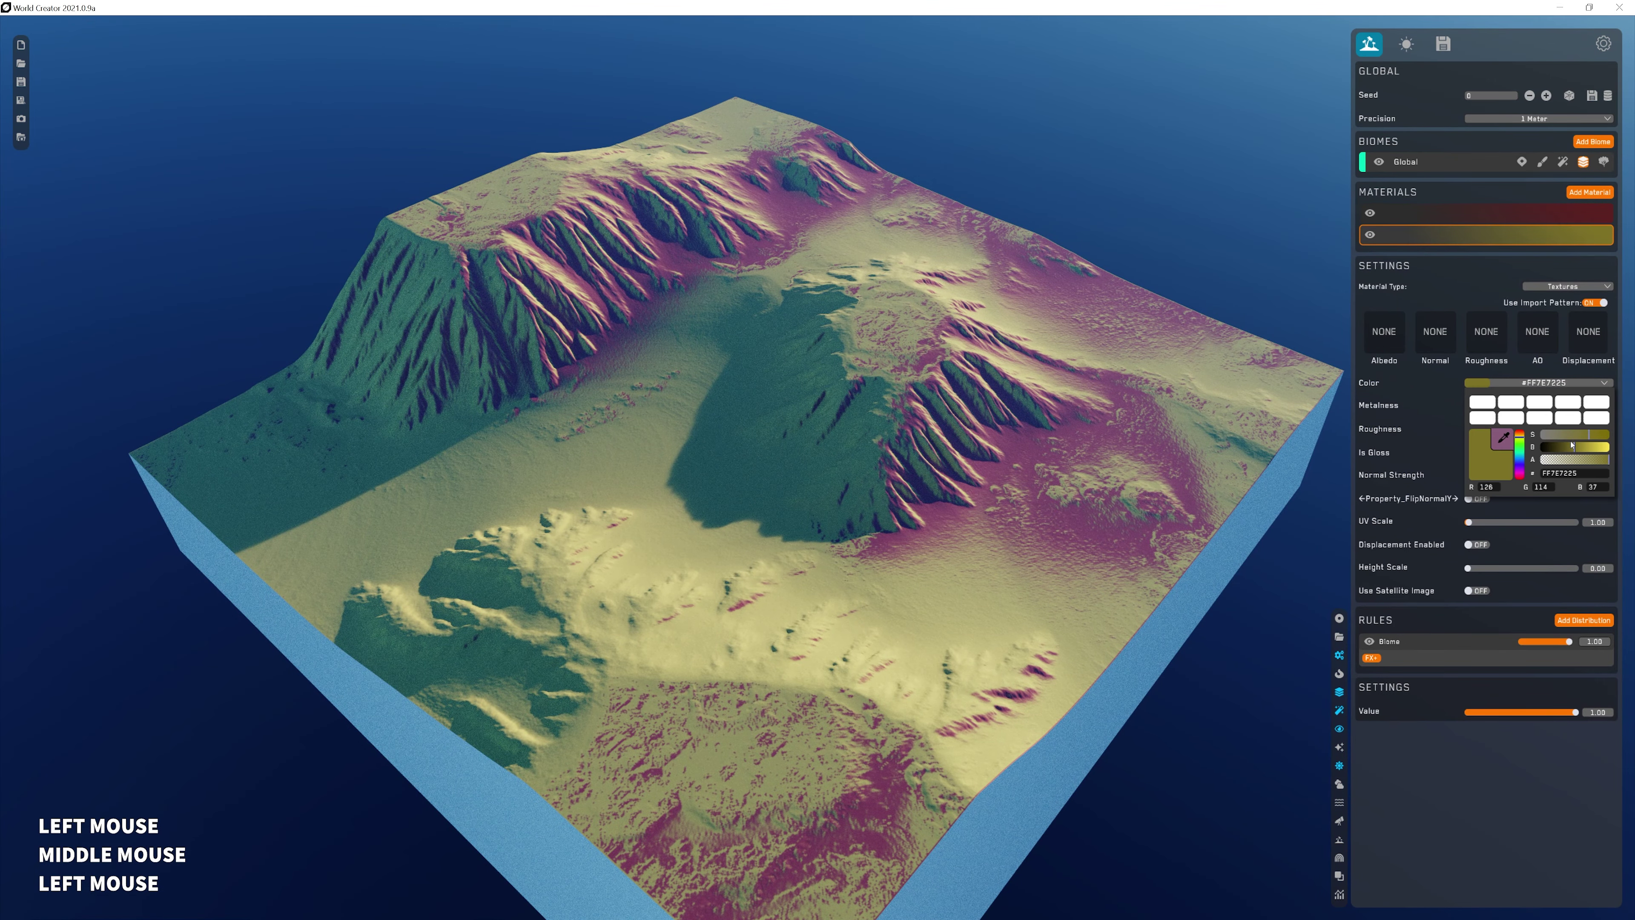
pyautogui.moveTo(1584, 440); pyautogui.dragTo(1555, 439)
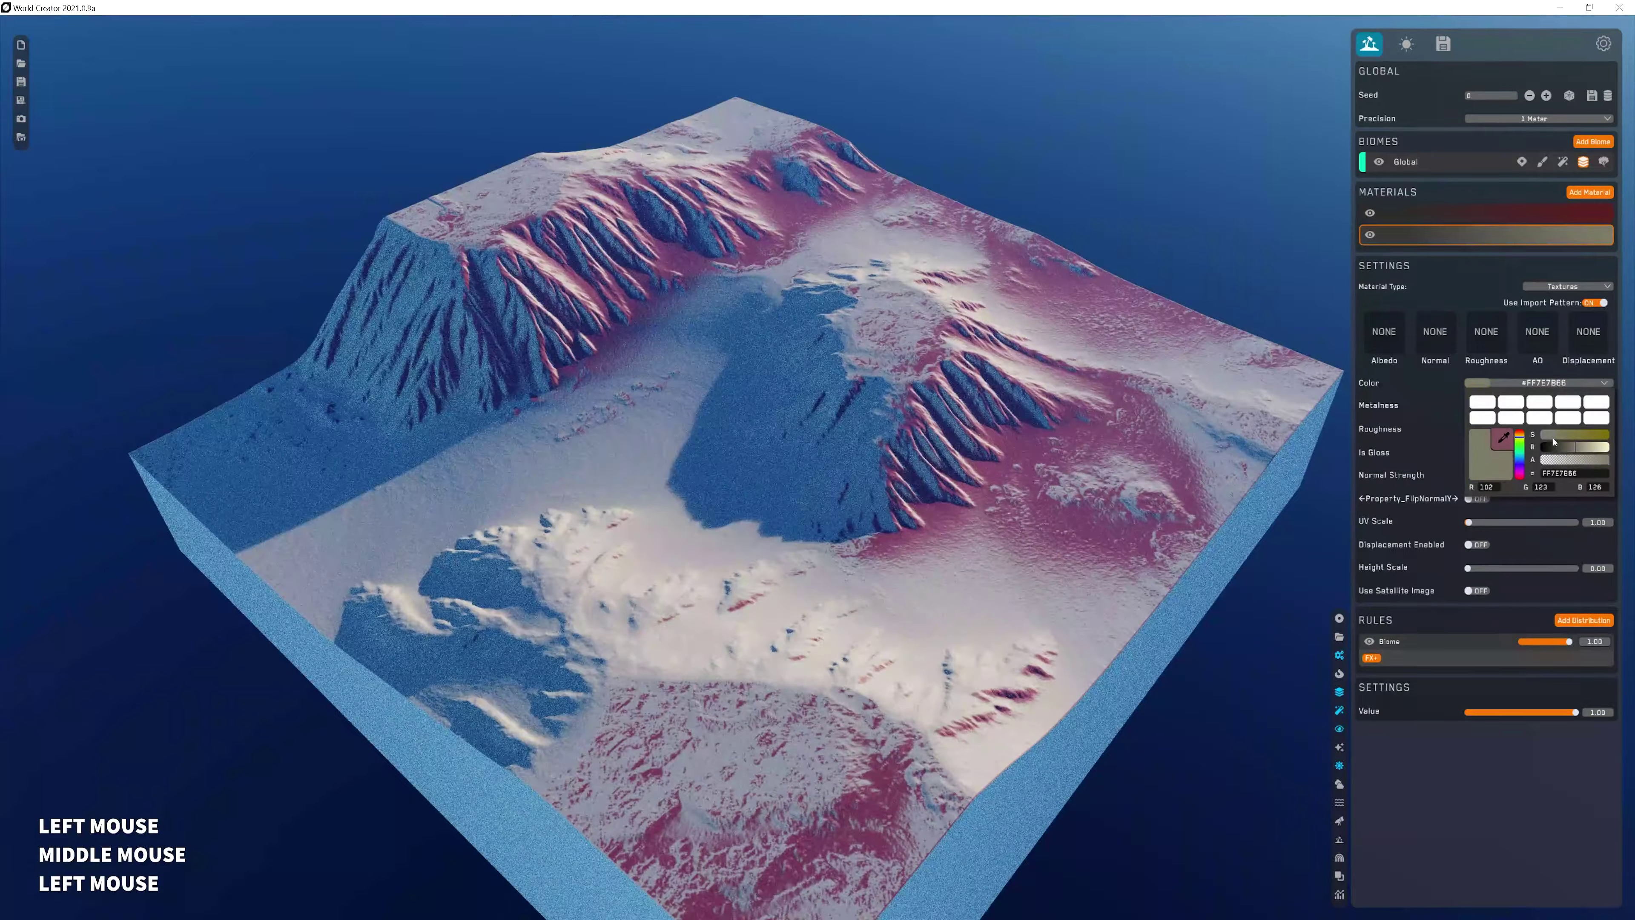
# - Set the Angle value of the red material's Angle rule to about 213
pyautogui.click(1521, 211)
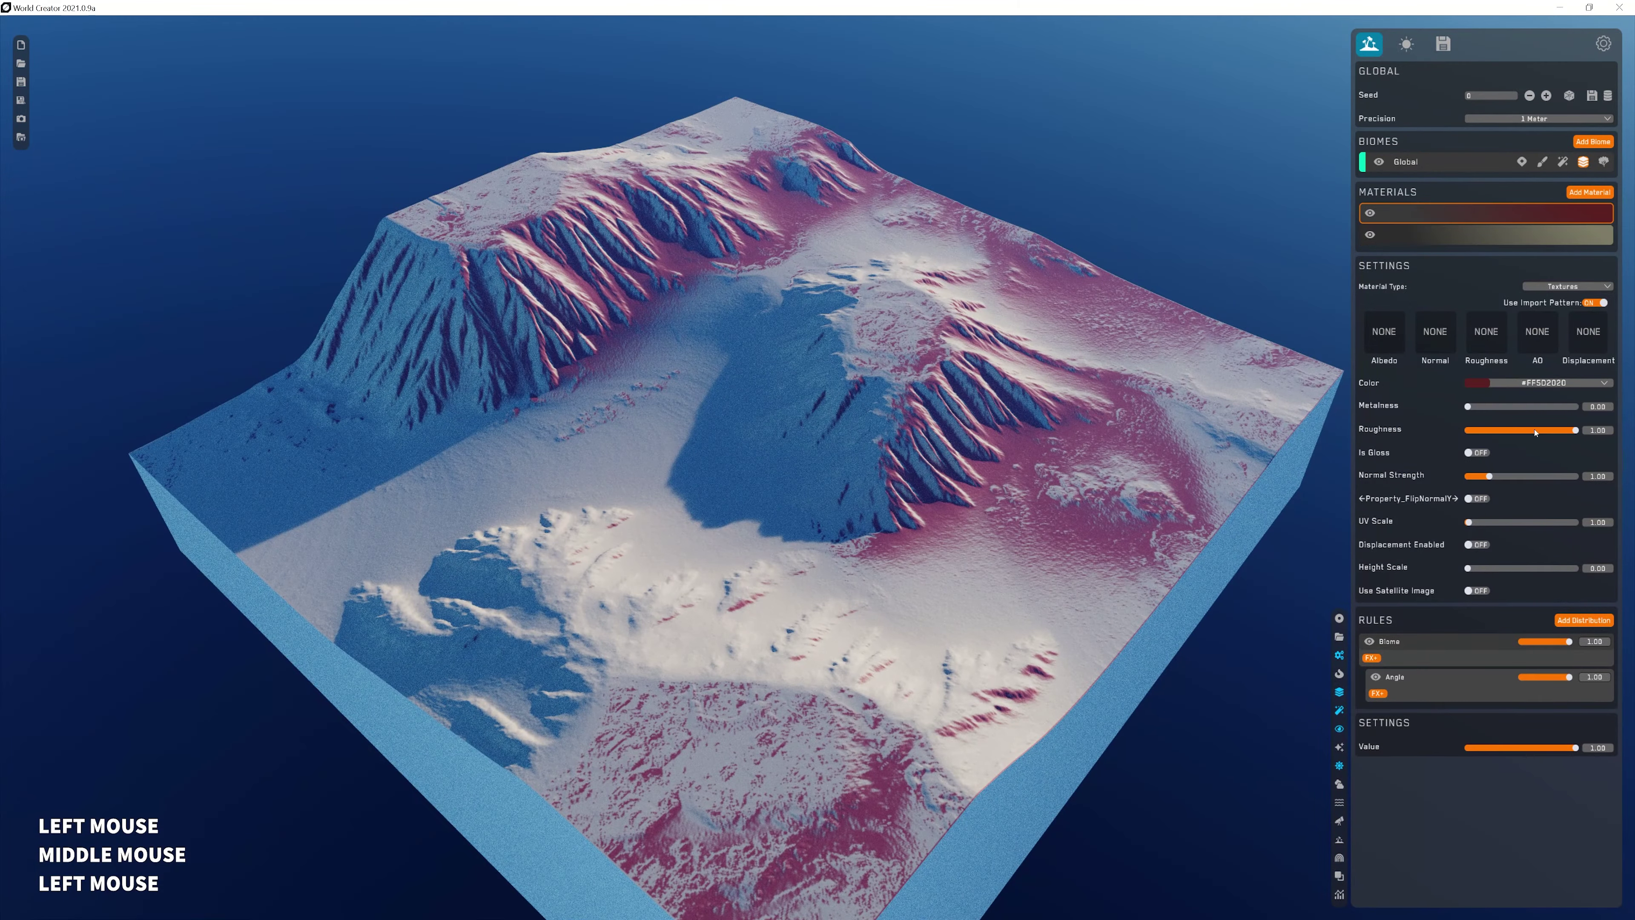
pyautogui.click(1464, 675)
pyautogui.moveTo(1468, 748); pyautogui.dragTo(1532, 748)
pyautogui.moveTo(1333, 280); pyautogui.dragTo(1412, 297, button='middle')
# - Export the Global biome as Odd.wc3p to the BIOMES folder
pyautogui.click(1409, 161)
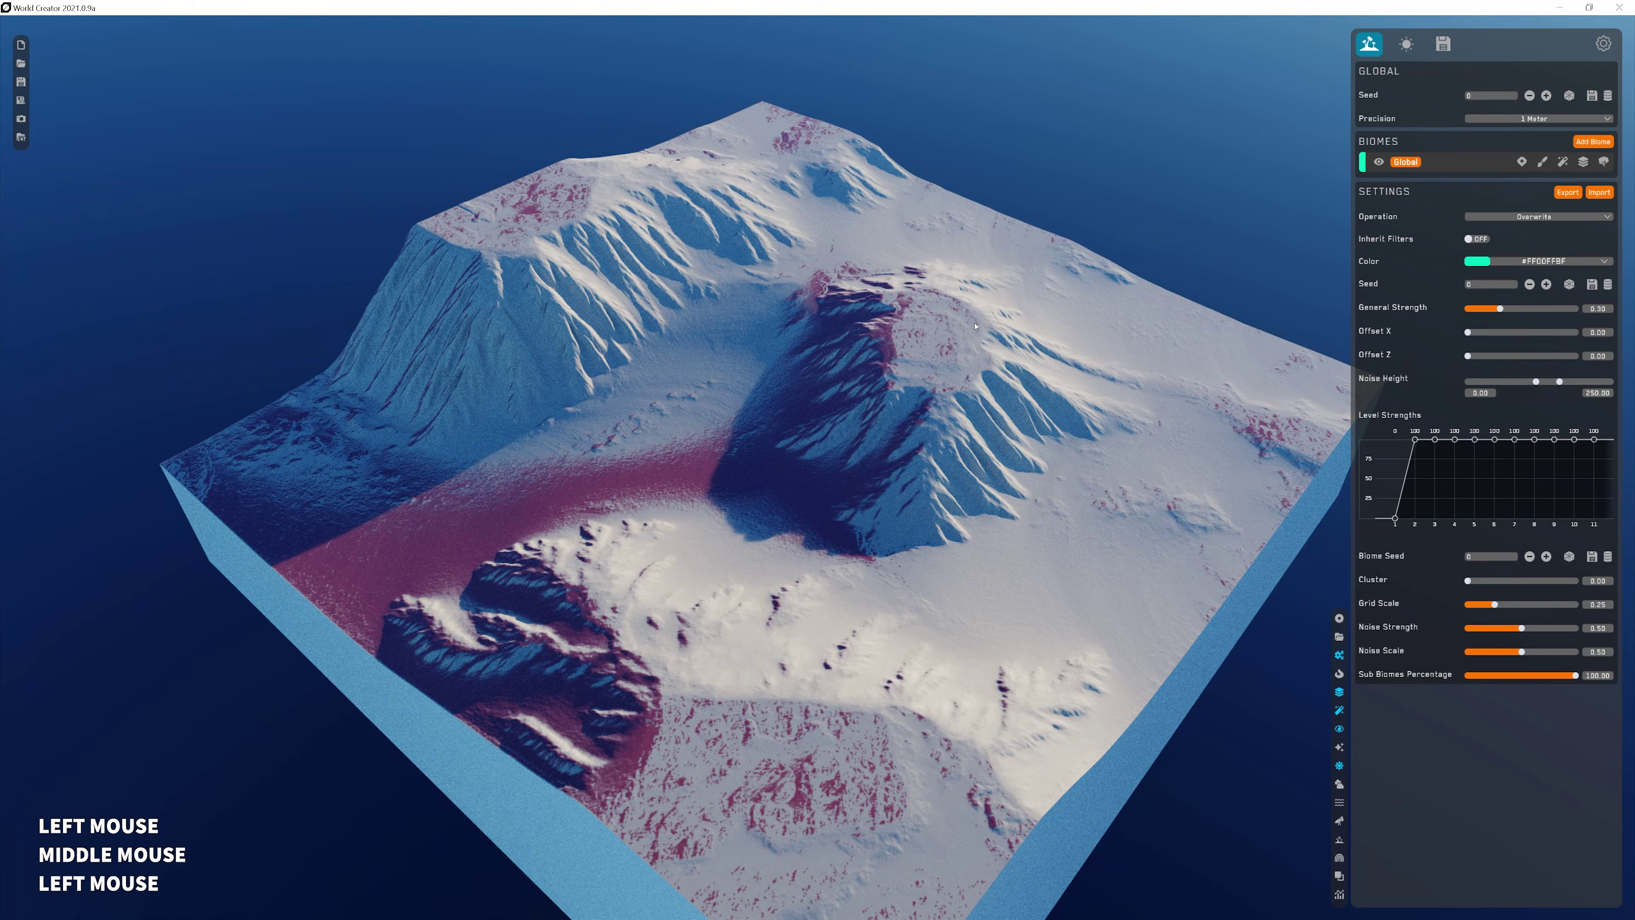
pyautogui.moveTo(975, 326); pyautogui.dragTo(1017, 335, button='middle')
pyautogui.click(1583, 162)
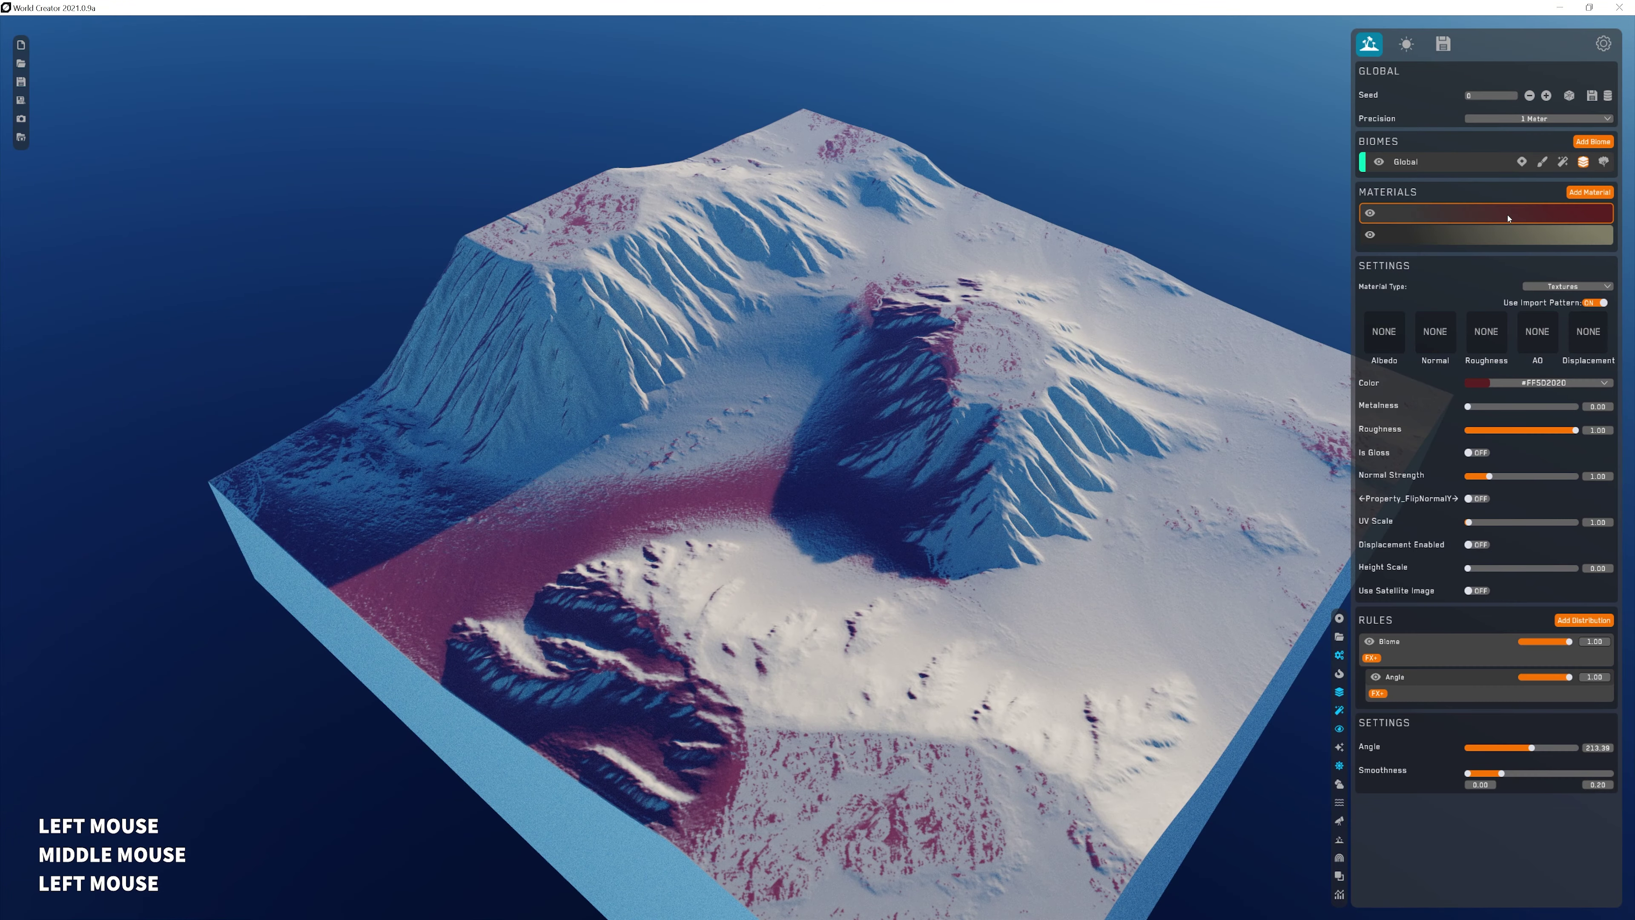
pyautogui.click(1407, 162)
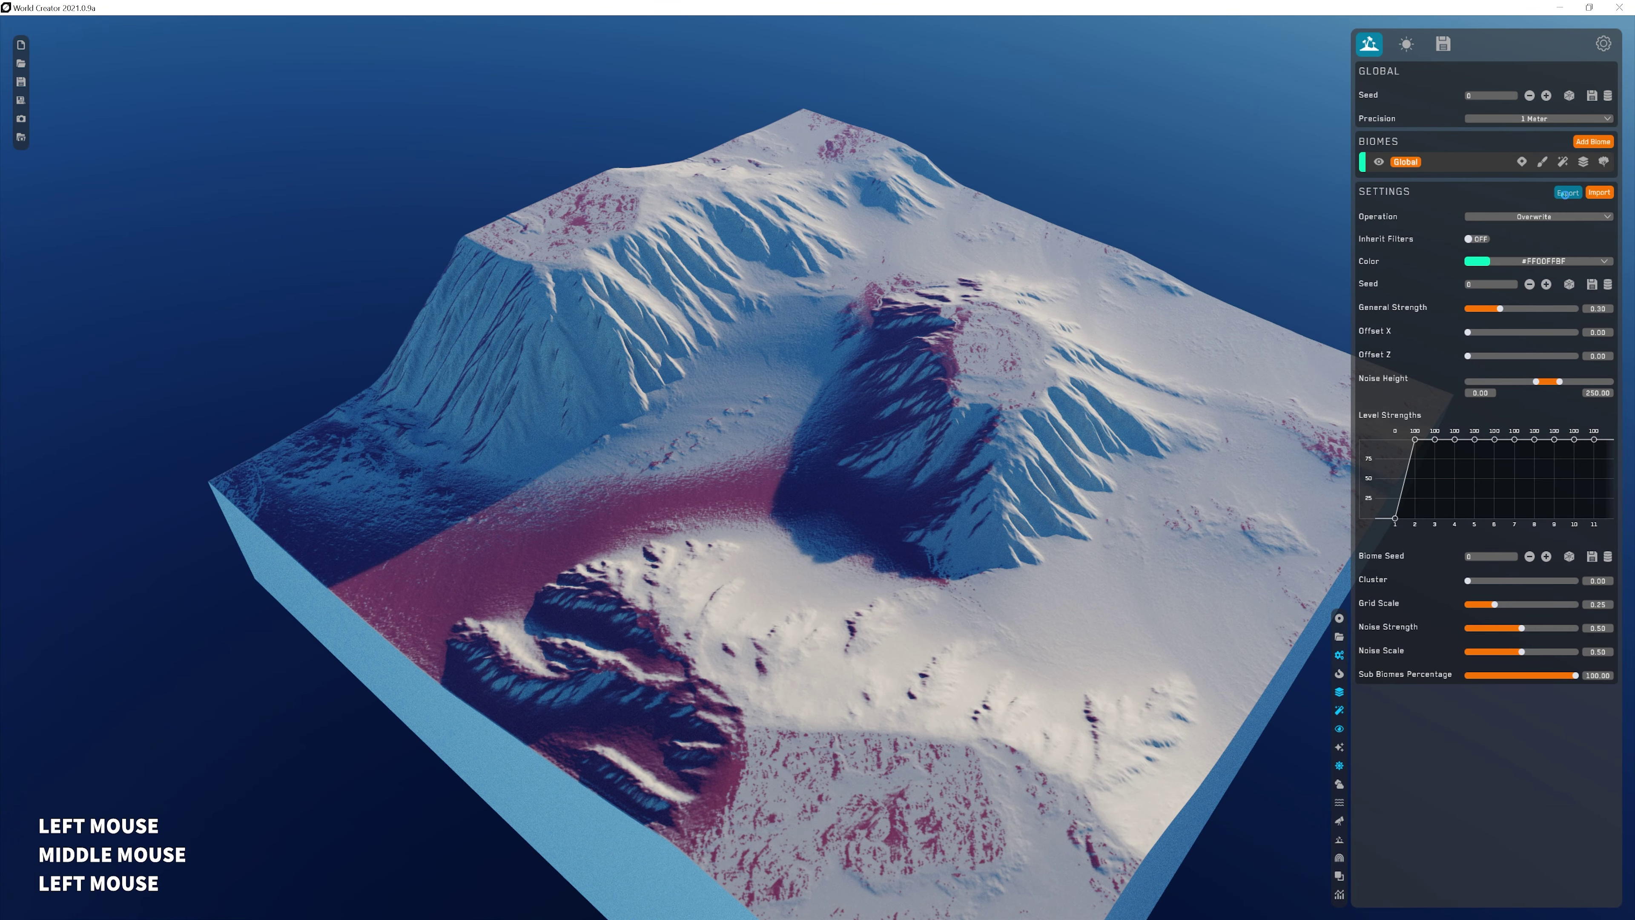
pyautogui.click(1567, 193)
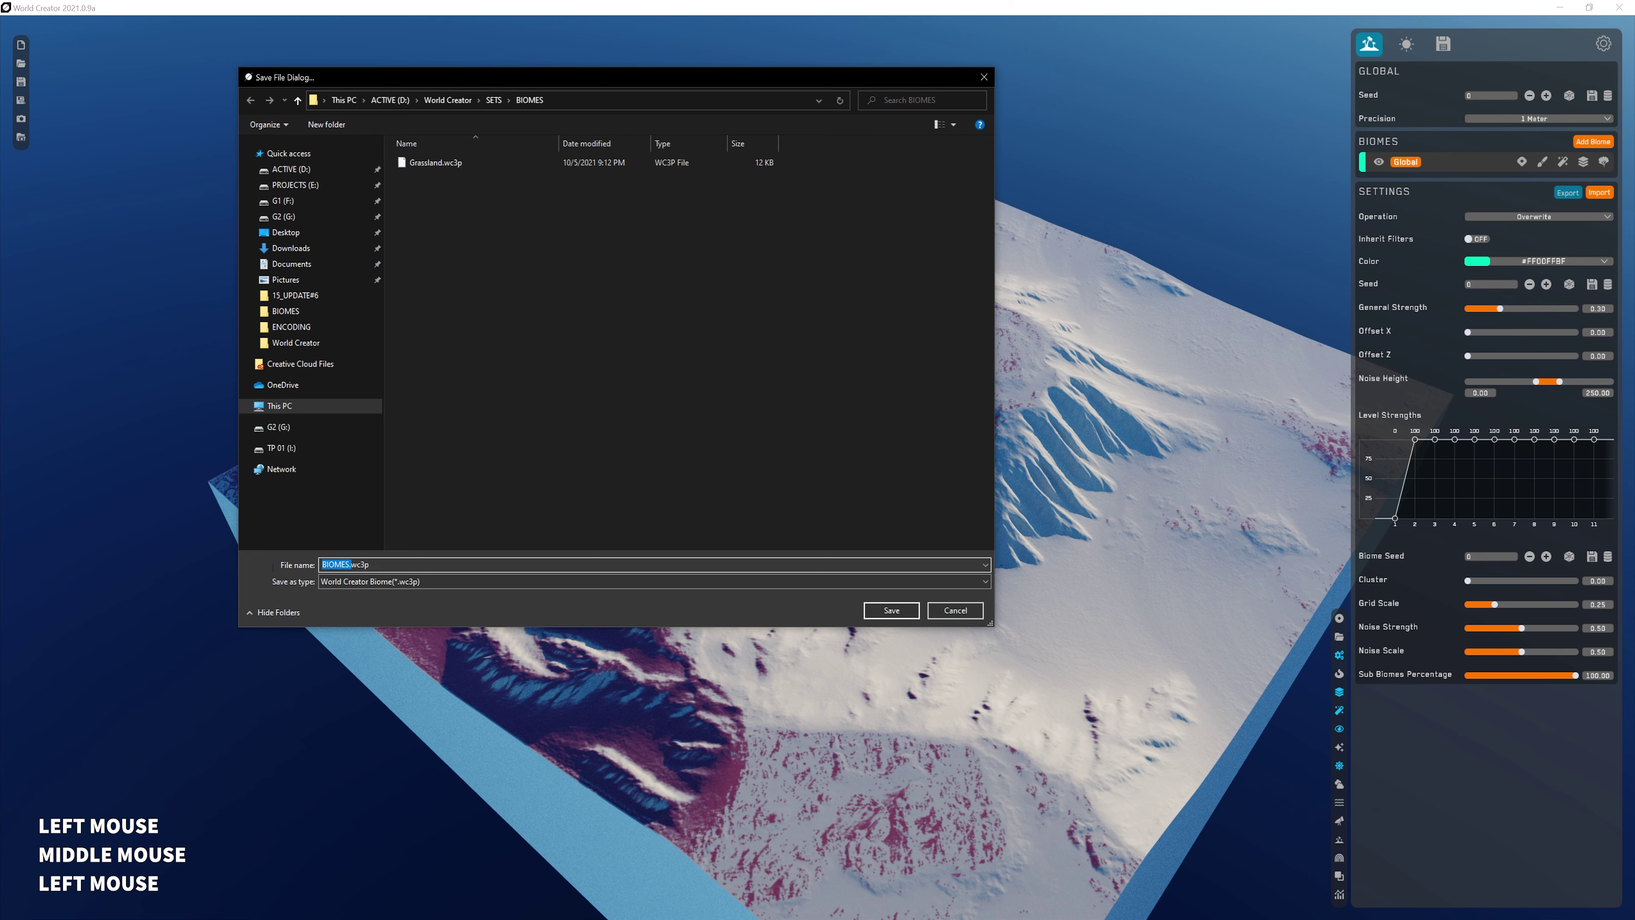
pyautogui.press('BackSpace')
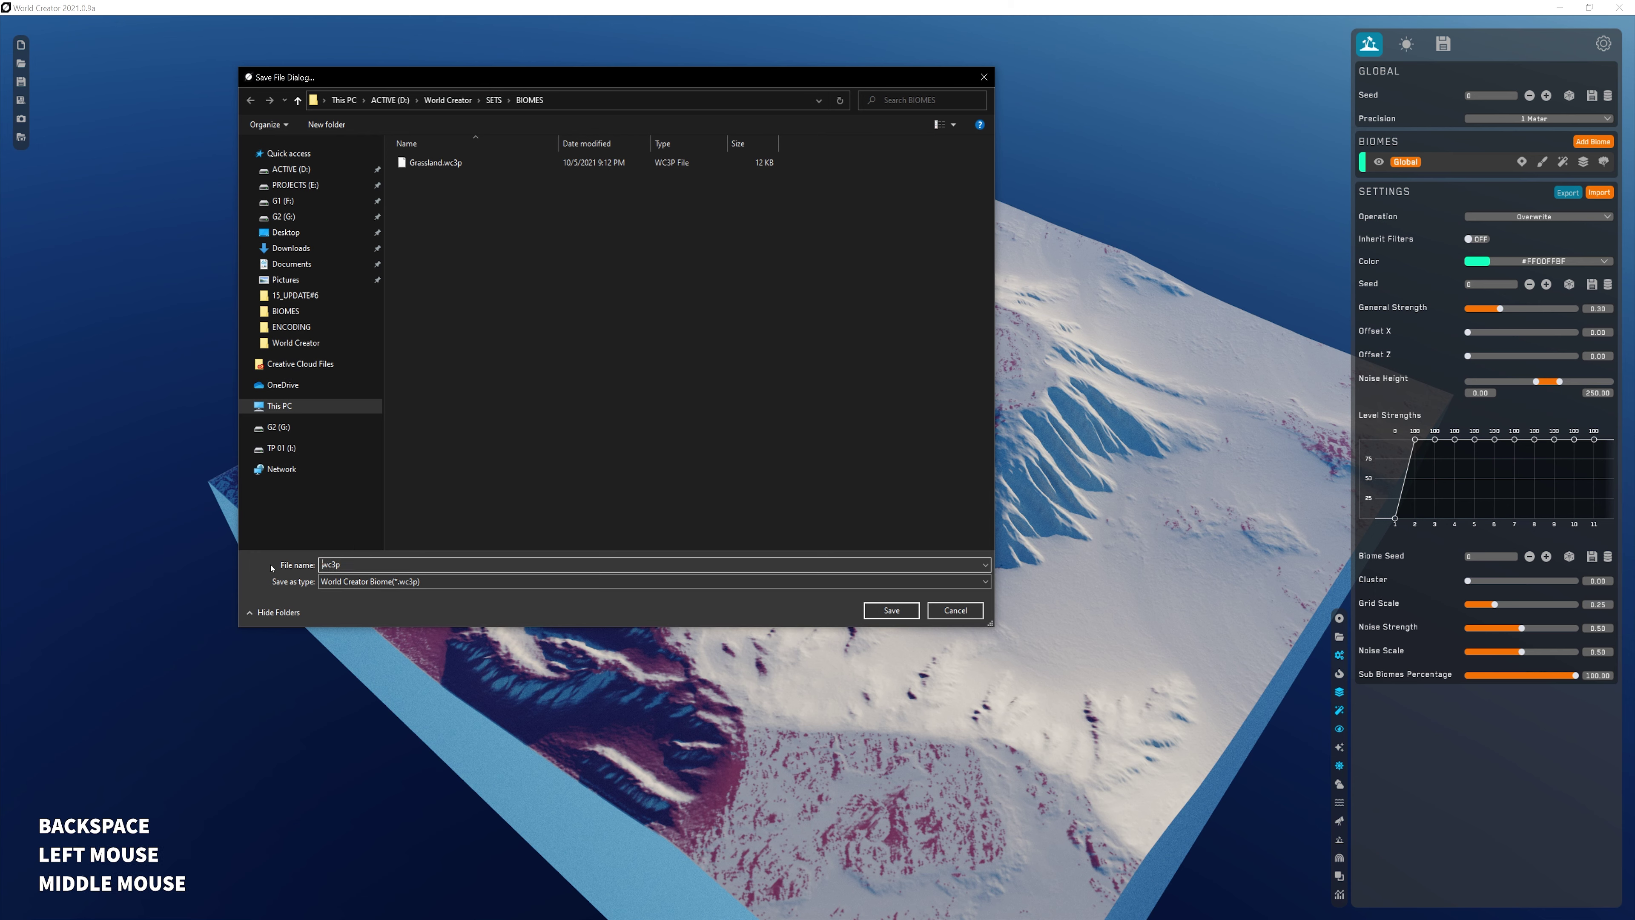
pyautogui.press('Left')
pyautogui.write('O')
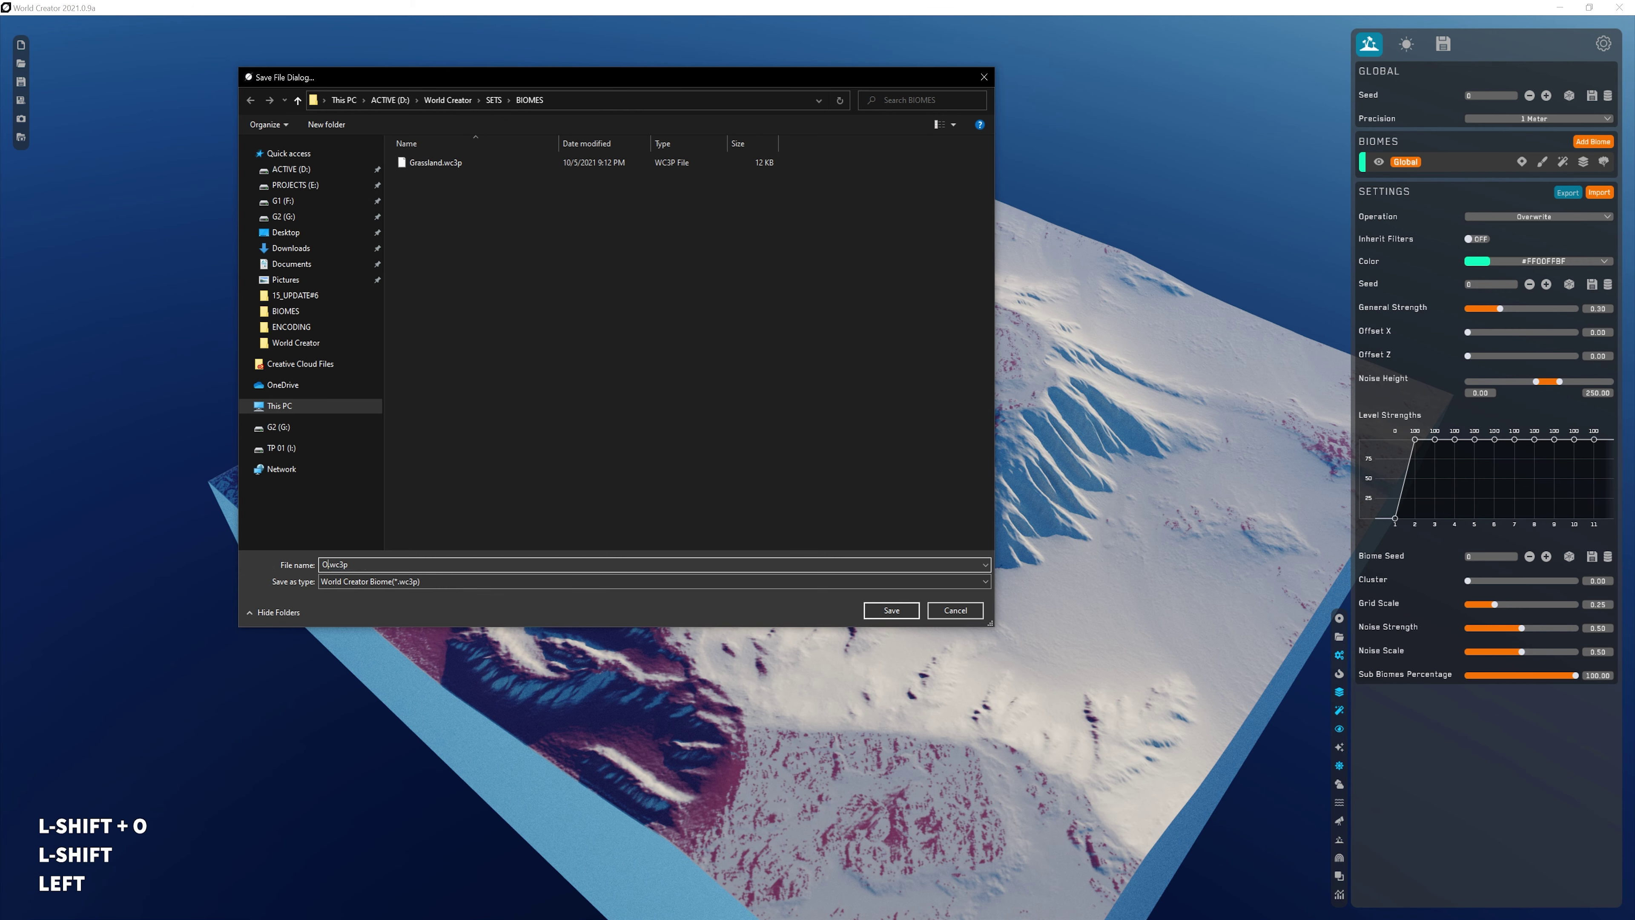
pyautogui.write('dd')
pyautogui.press('Return')
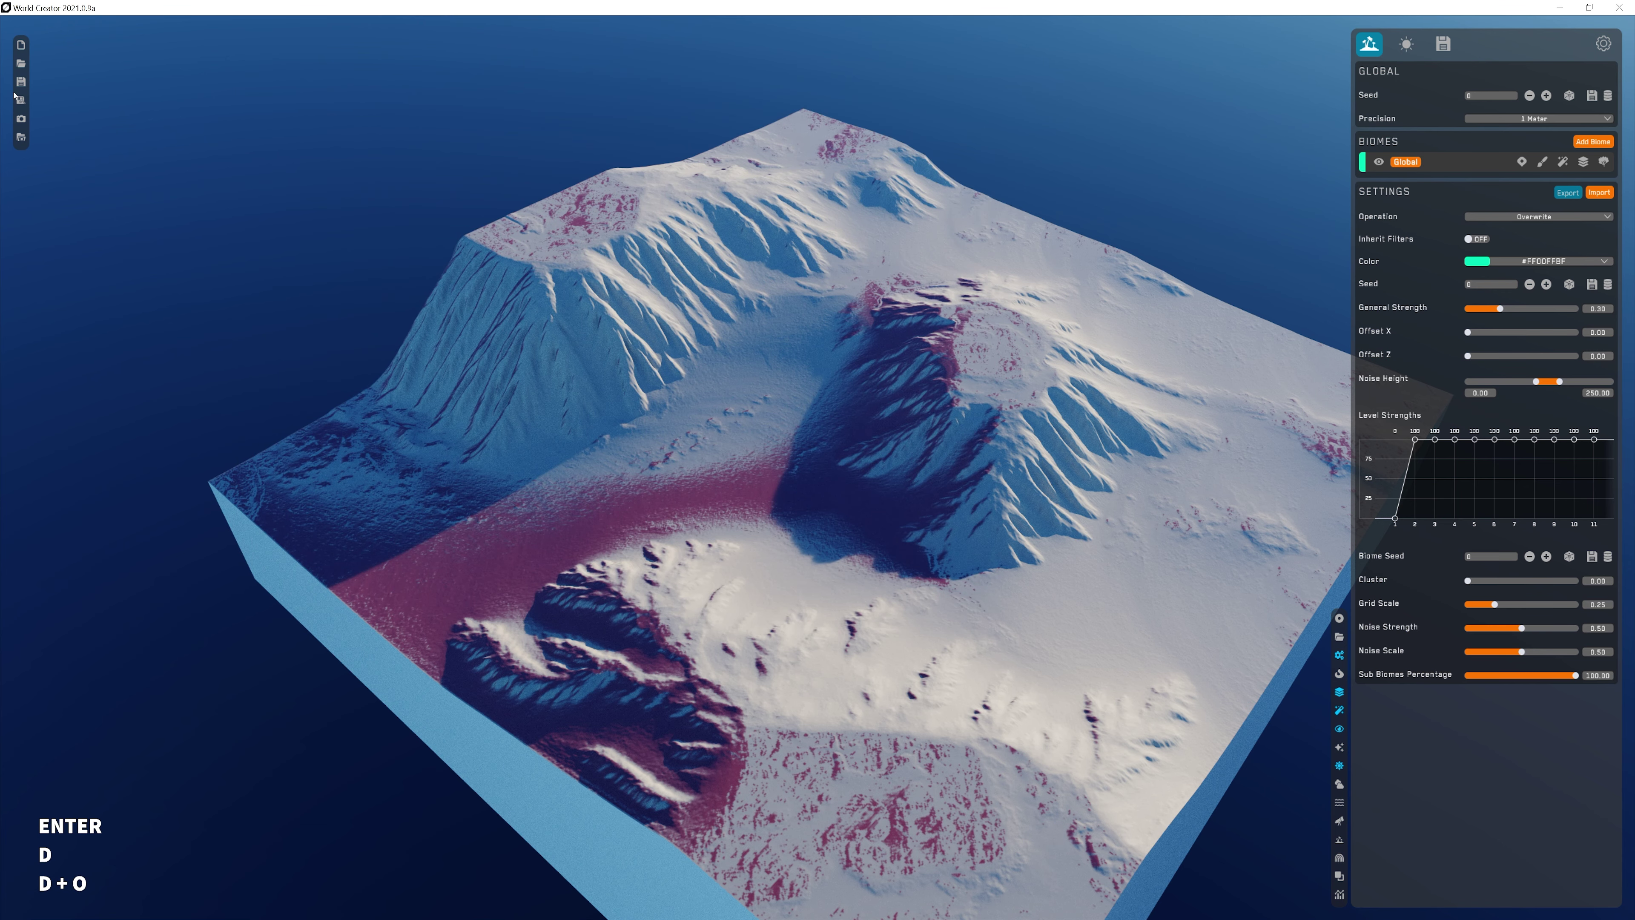
# - Start a new project in place of the current terrain
pyautogui.click(21, 47)
pyautogui.click(811, 476)
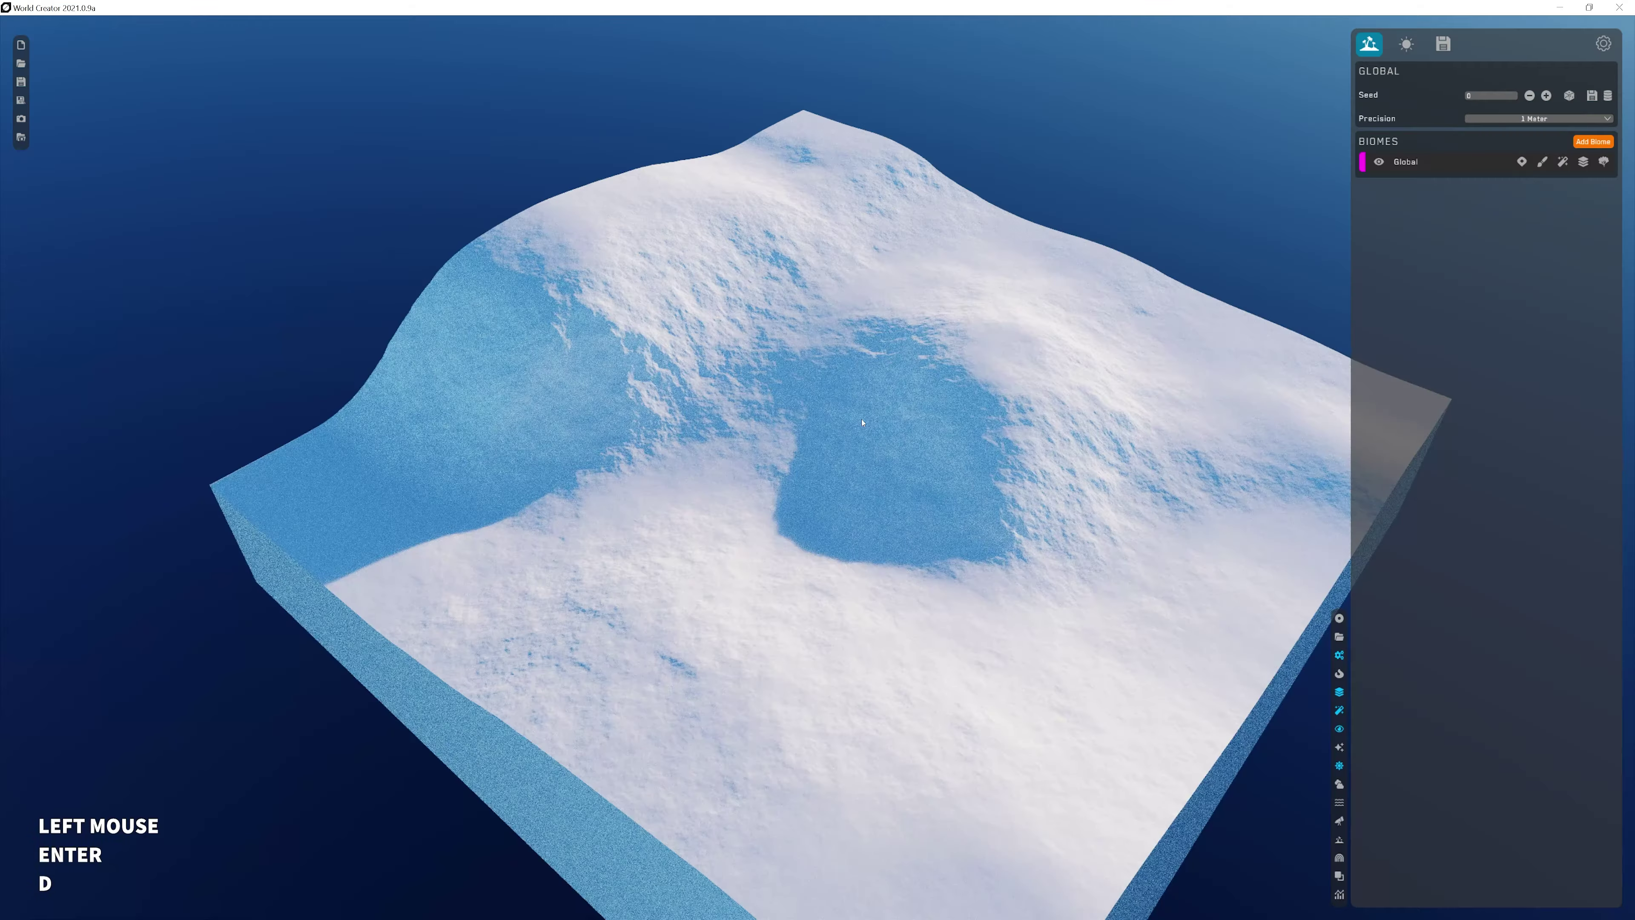
pyautogui.moveTo(1130, 349); pyautogui.dragTo(1062, 335, button='middle')
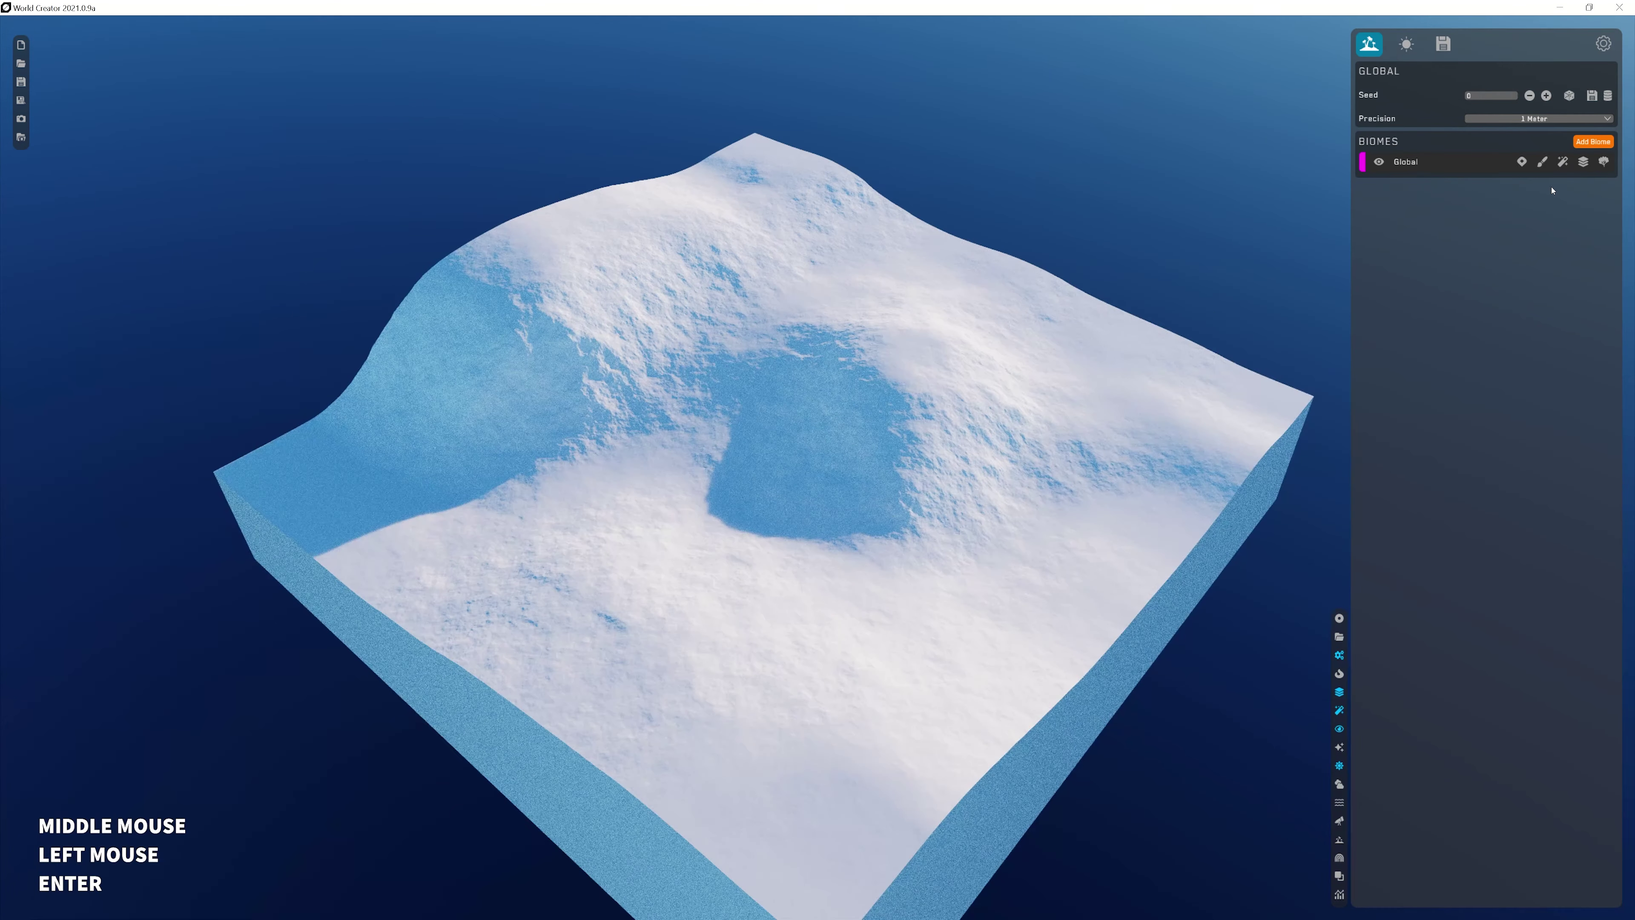
# - Add three sub-biomes under the Global biome
pyautogui.click(1592, 142)
pyautogui.click(1592, 142)
pyautogui.click(1593, 142)
pyautogui.moveTo(1571, 150); pyautogui.dragTo(1414, 189, button='middle')
# - Import Odd.wc3p from the BIOMES folder into the first sub-biome
pyautogui.click(1405, 162)
pyautogui.click(1414, 186)
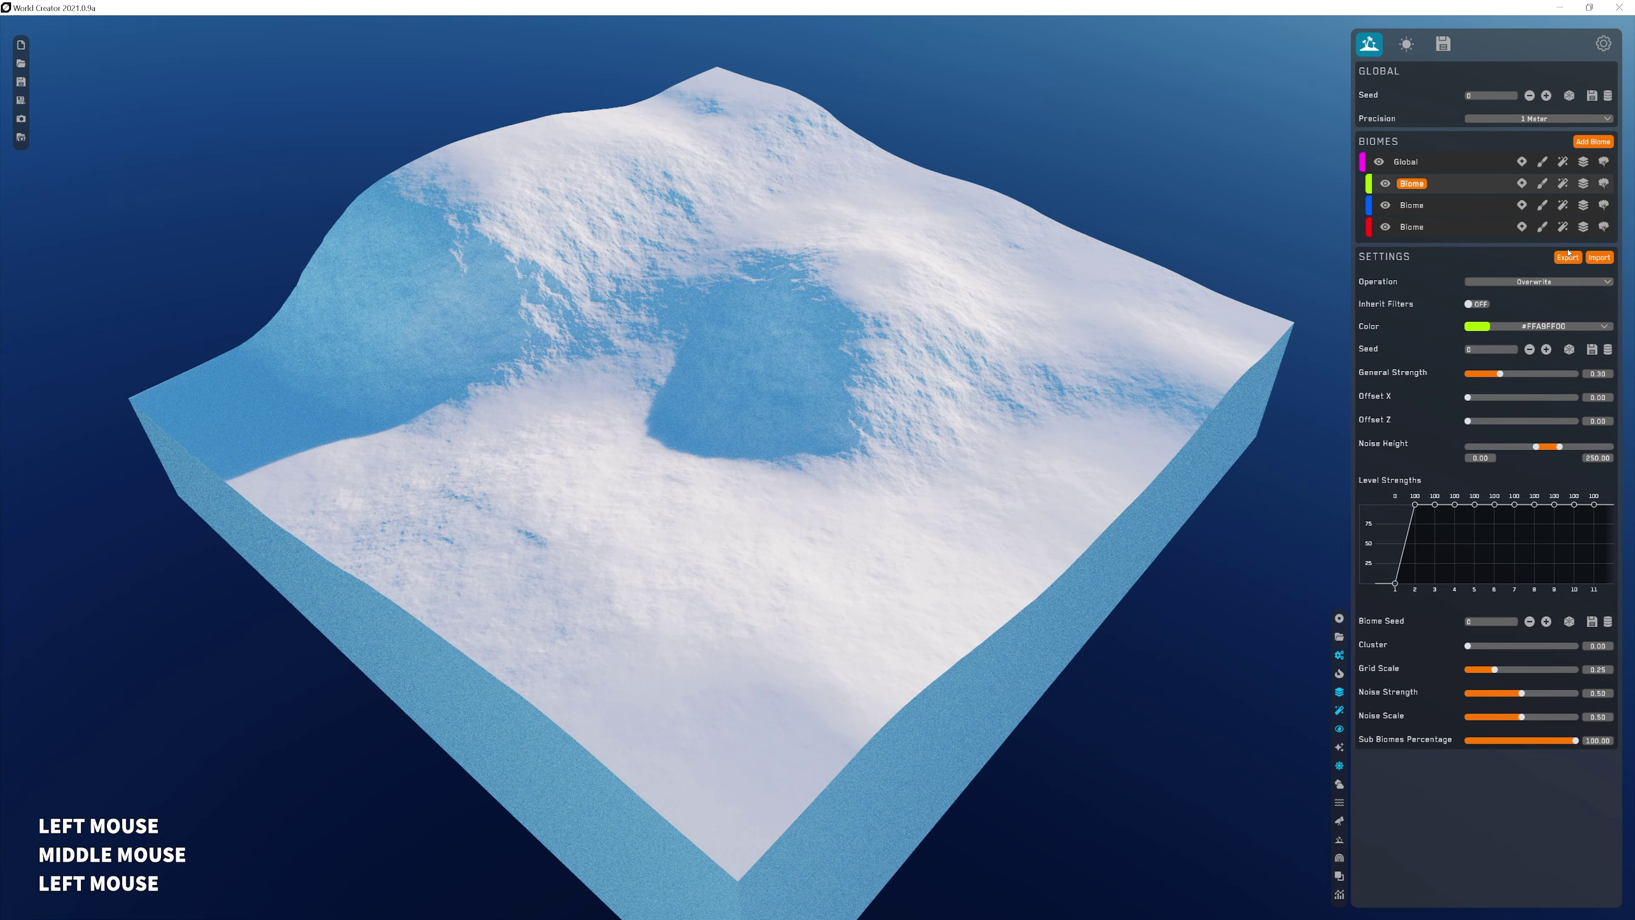
pyautogui.click(1601, 258)
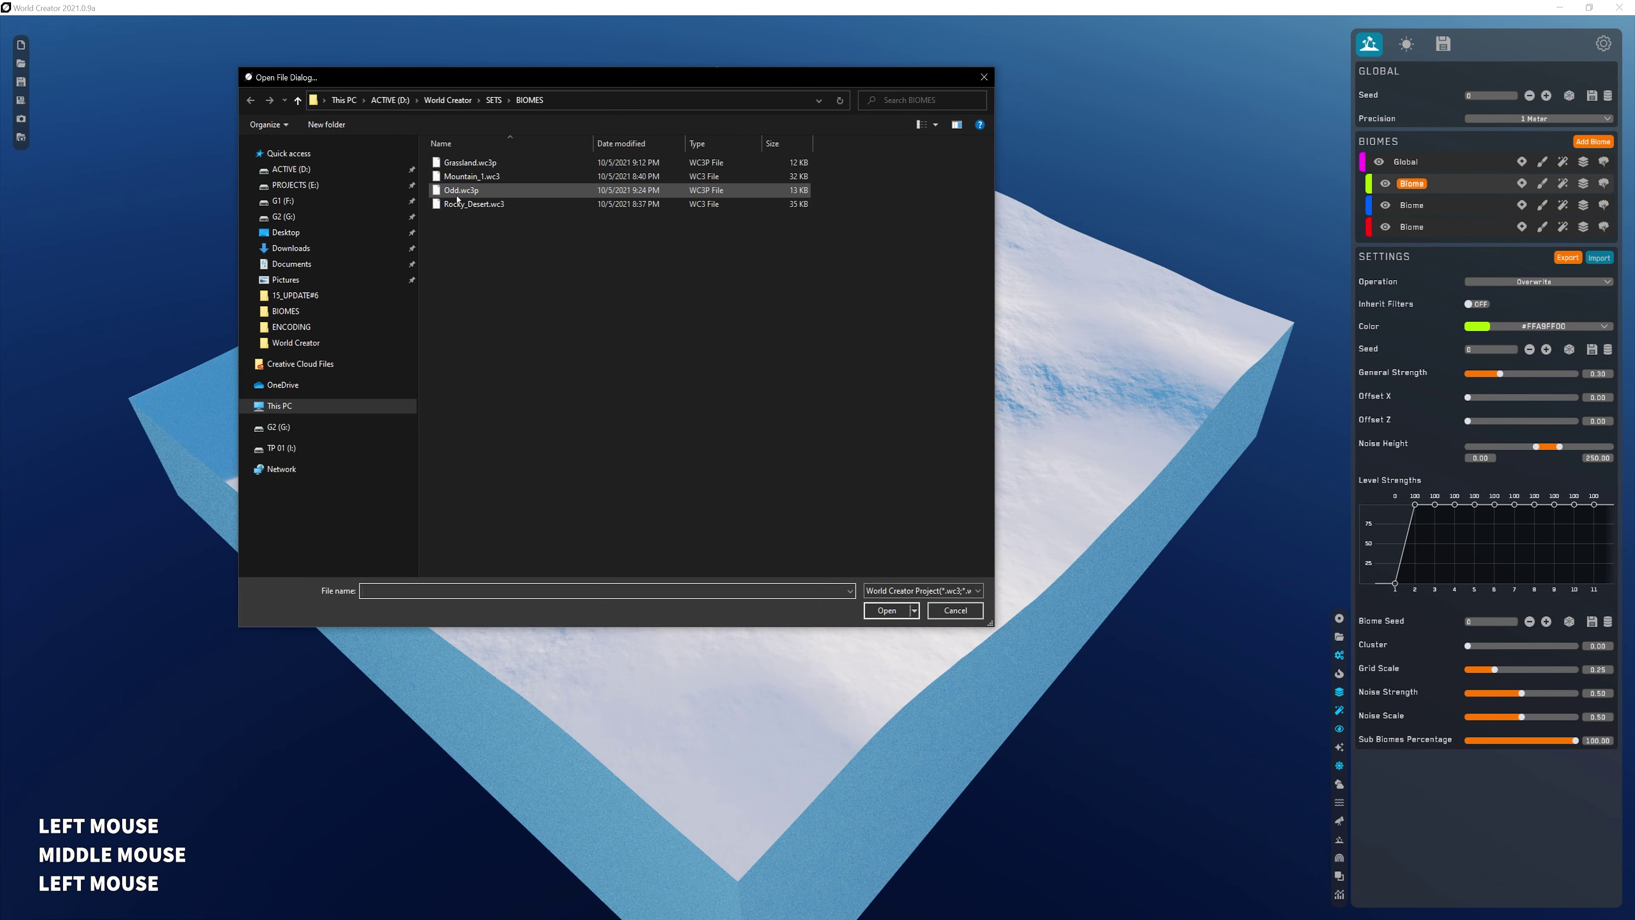
pyautogui.click(462, 191)
pyautogui.click(887, 610)
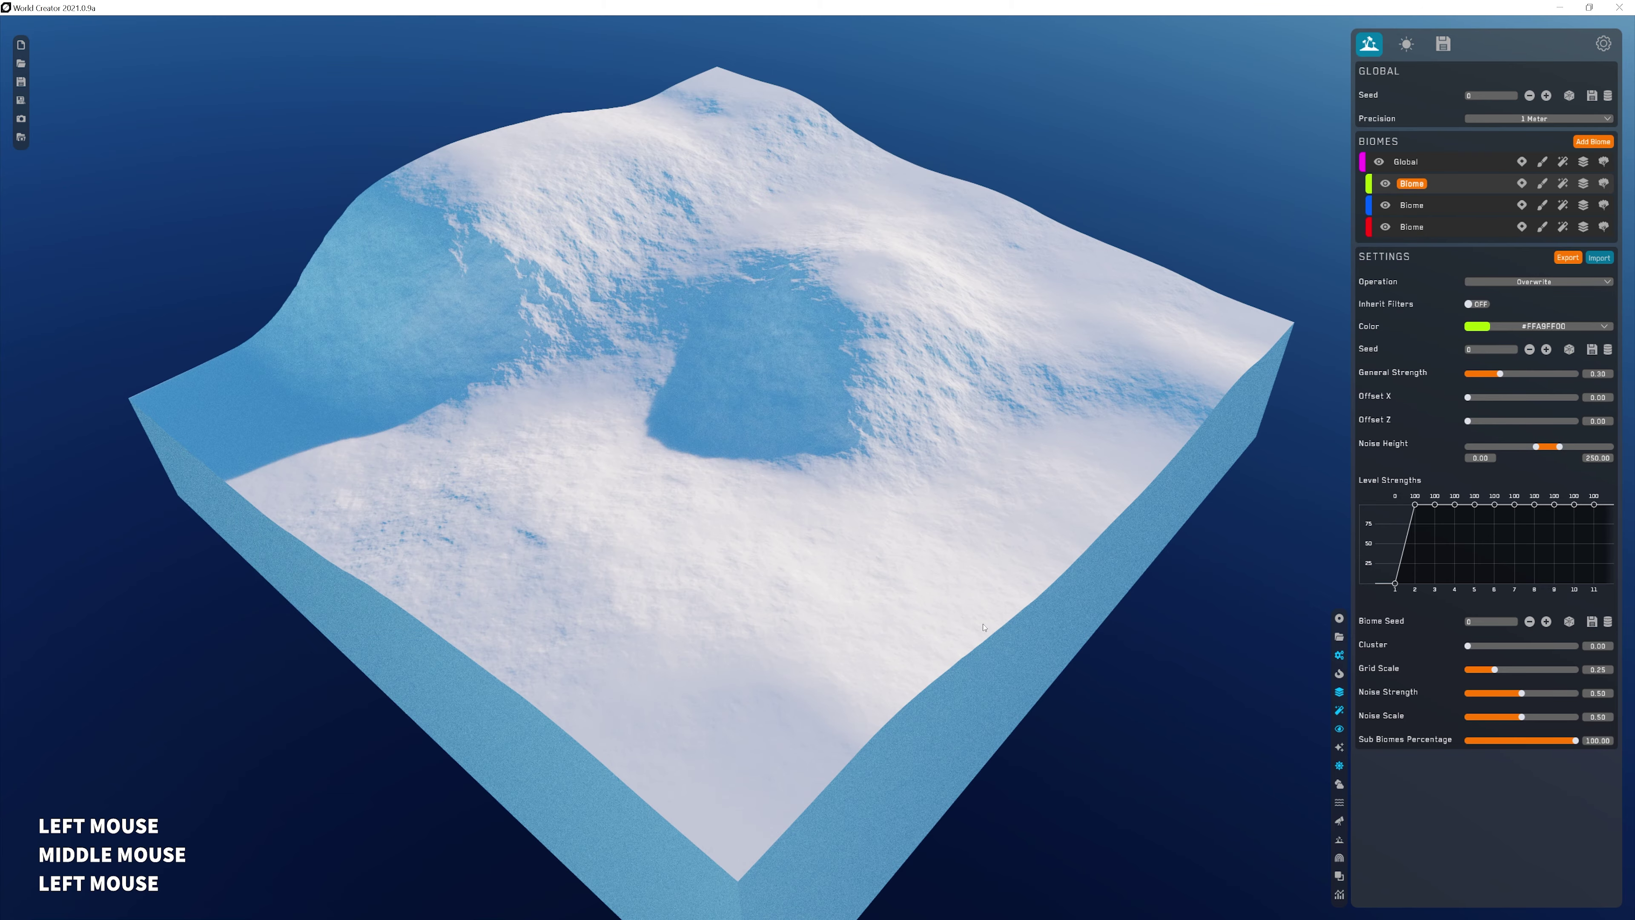
pyautogui.moveTo(914, 464); pyautogui.dragTo(995, 380, button='middle')
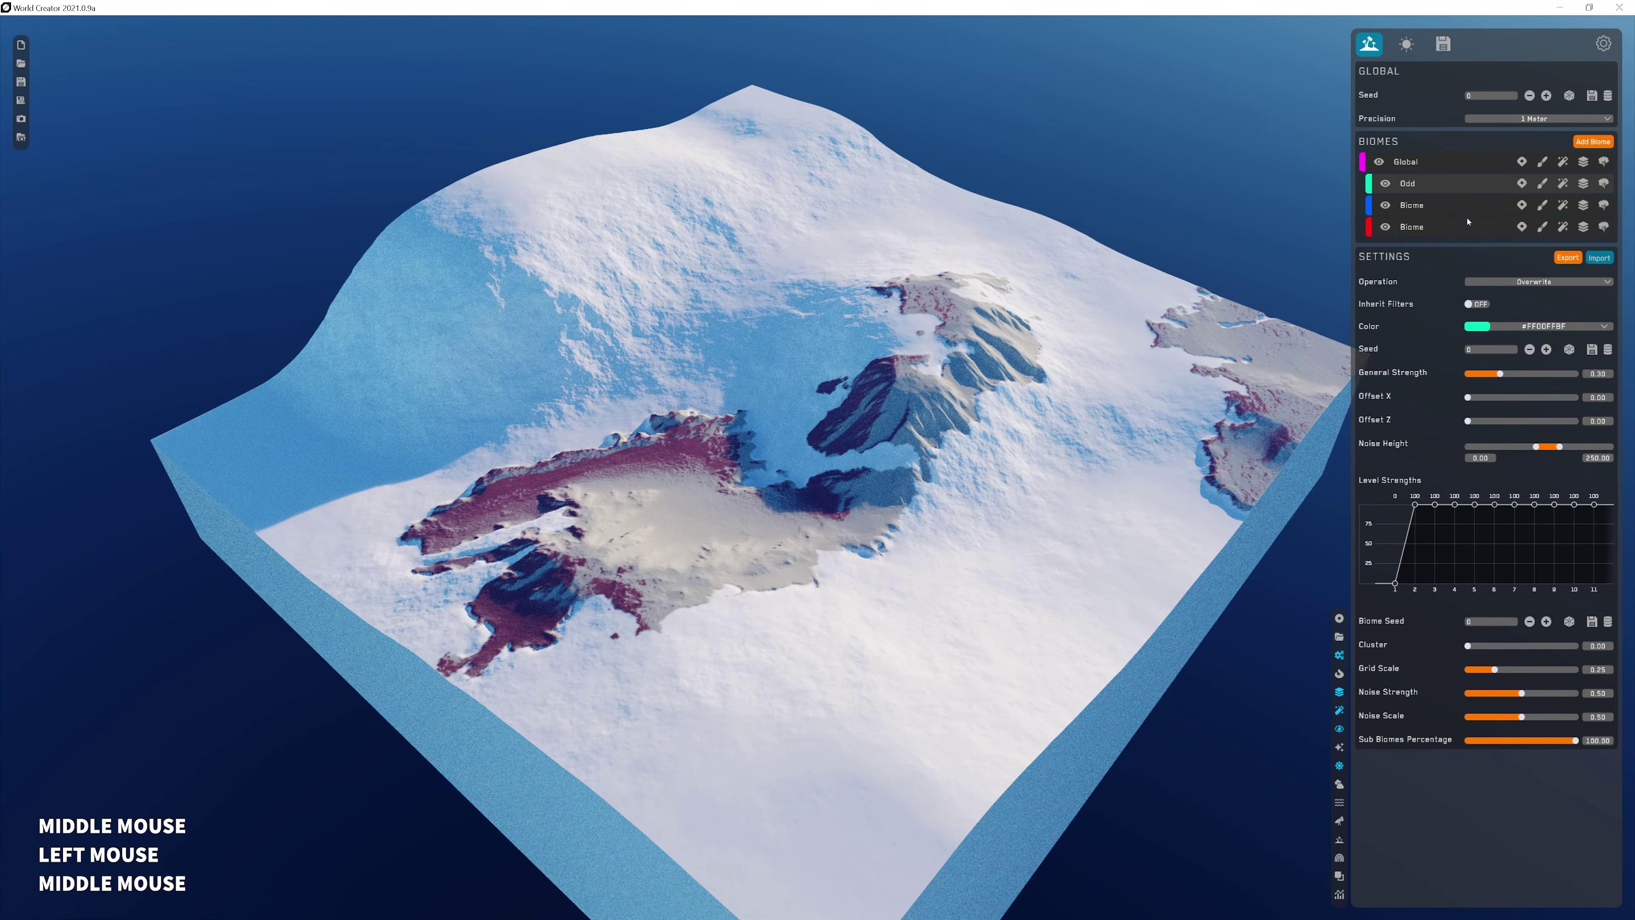
# - Import Rocky_Desert.wc3 from the BIOMES folder into the second sub-biome
pyautogui.click(1475, 207)
pyautogui.click(1600, 257)
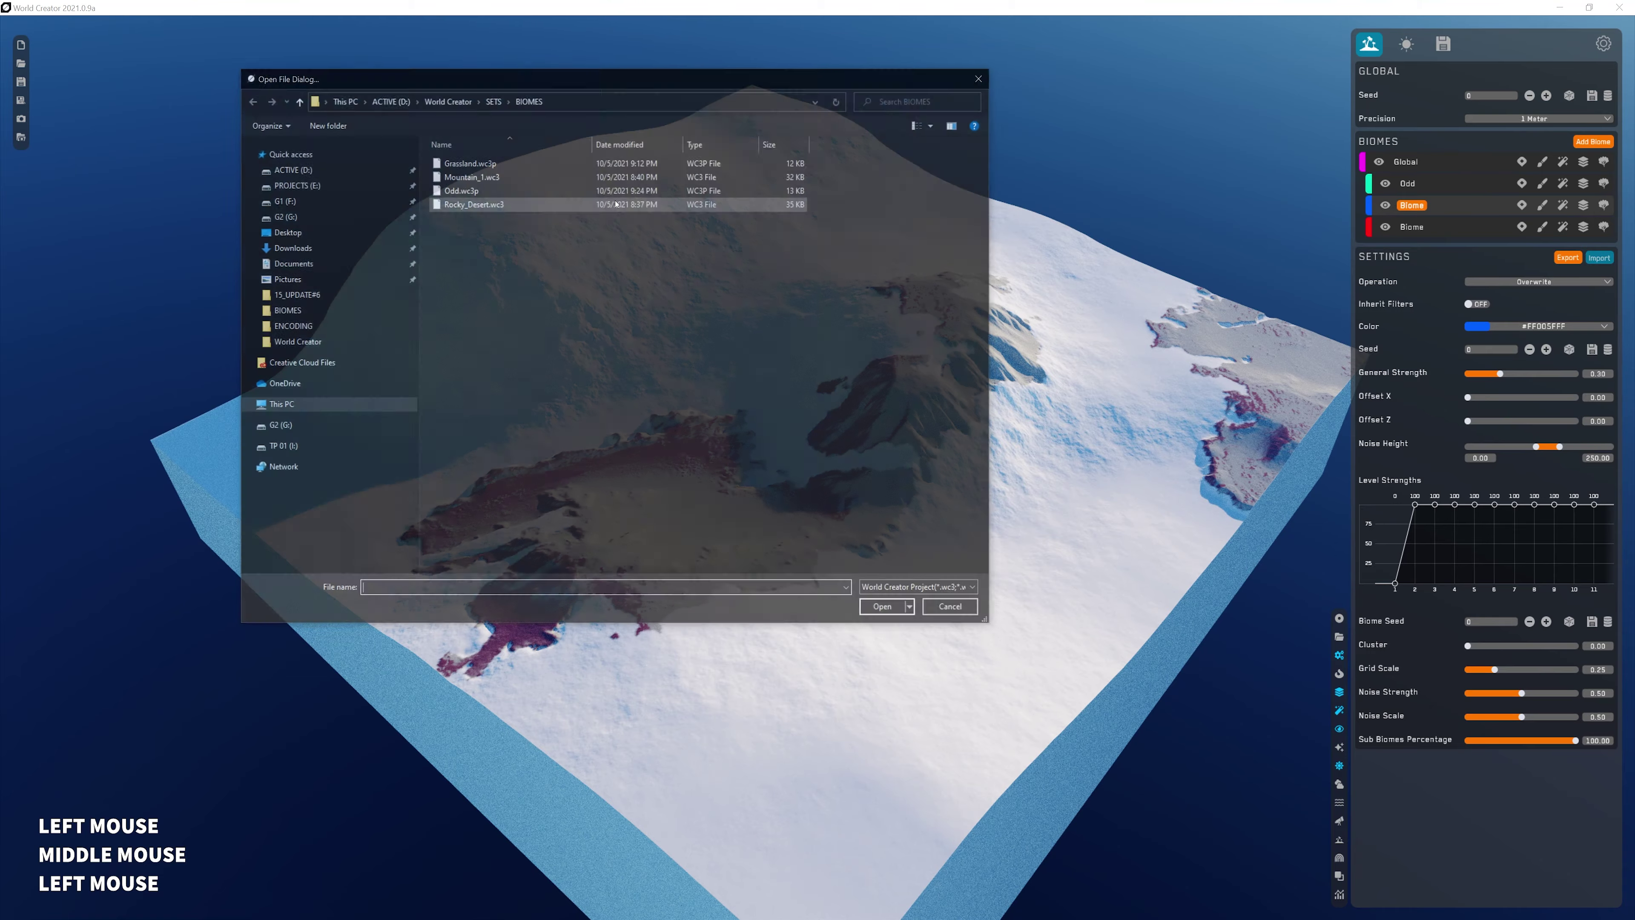
pyautogui.click(482, 204)
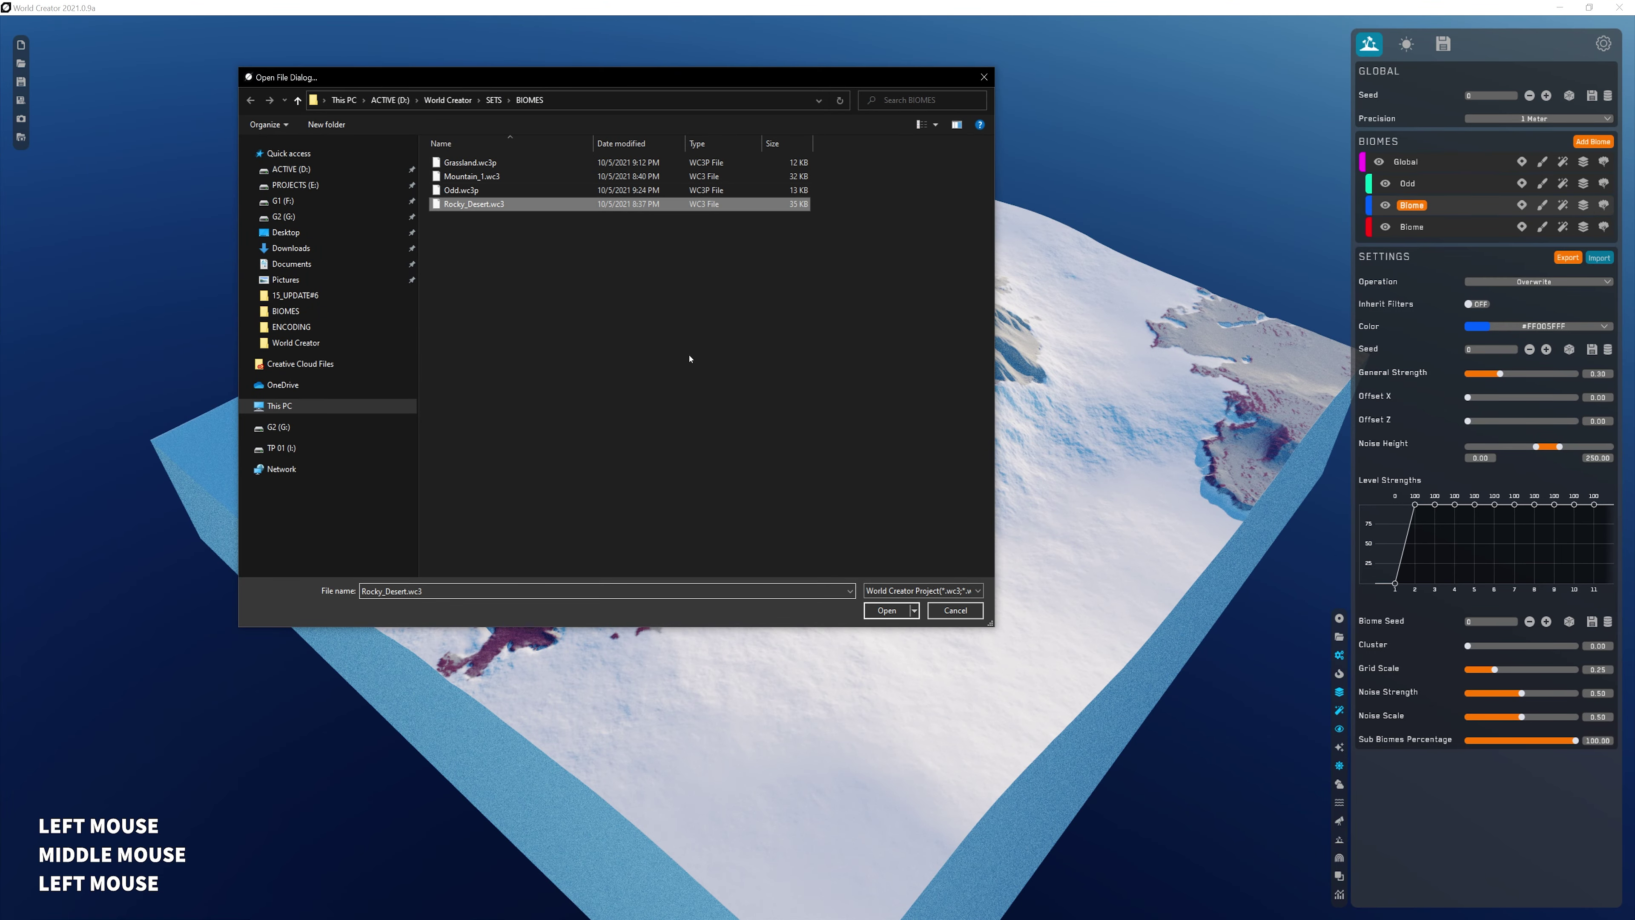
pyautogui.click(887, 610)
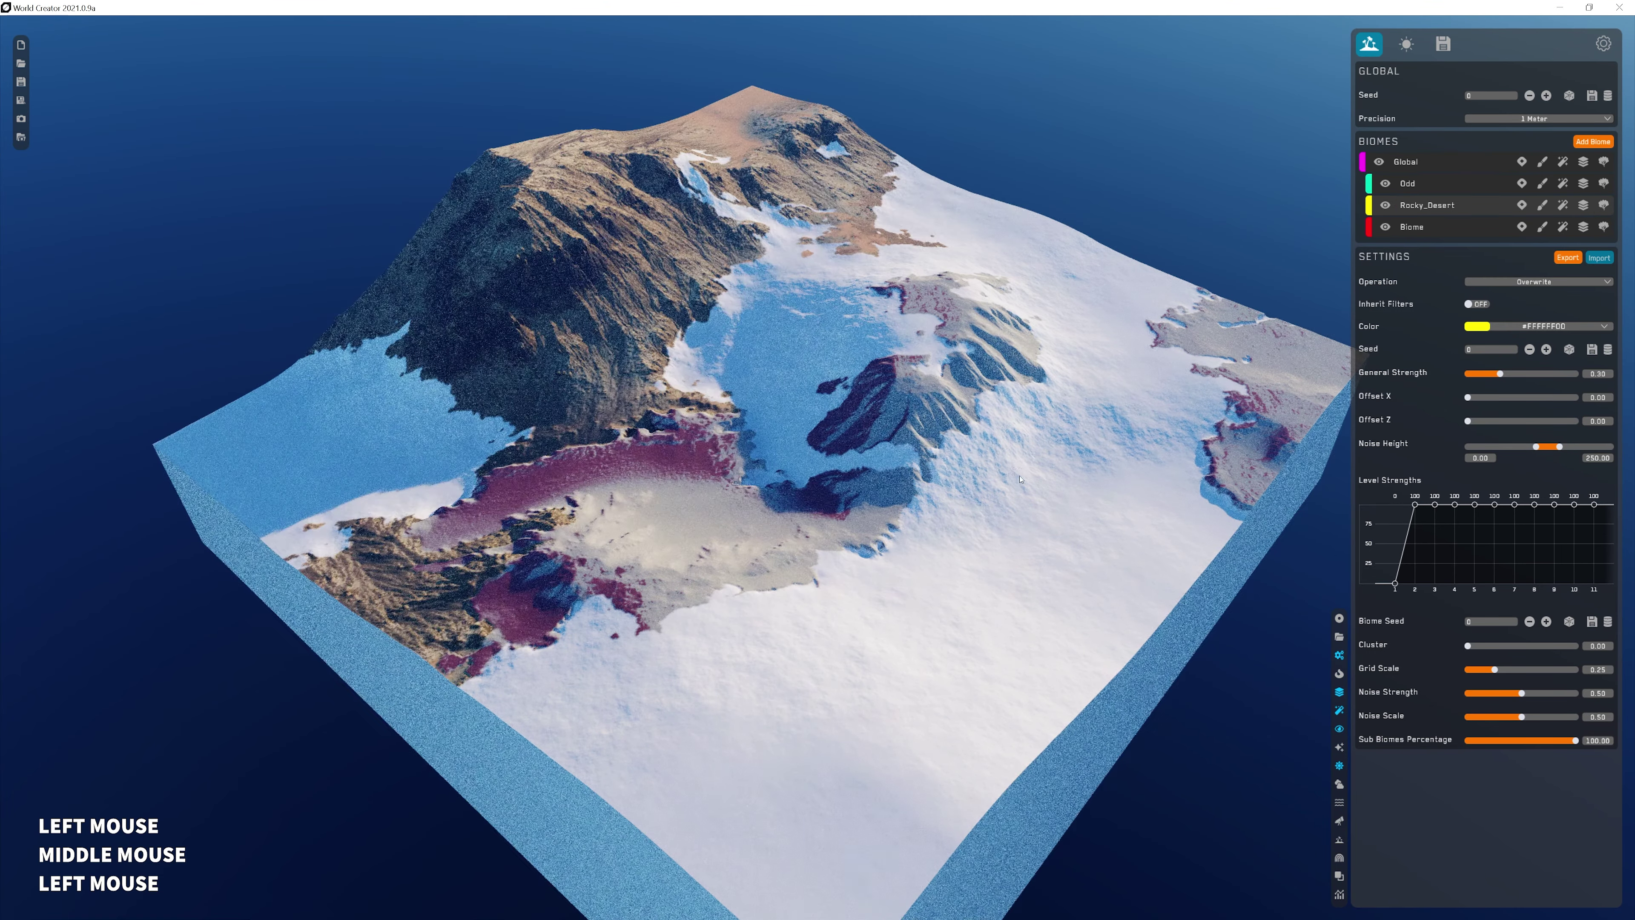
# - Import Mountain_1.wc3 from the BIOMES folder into the third sub-biome
pyautogui.moveTo(1015, 484); pyautogui.dragTo(935, 336, button='middle')
pyautogui.scroll(-2, 935, 336)
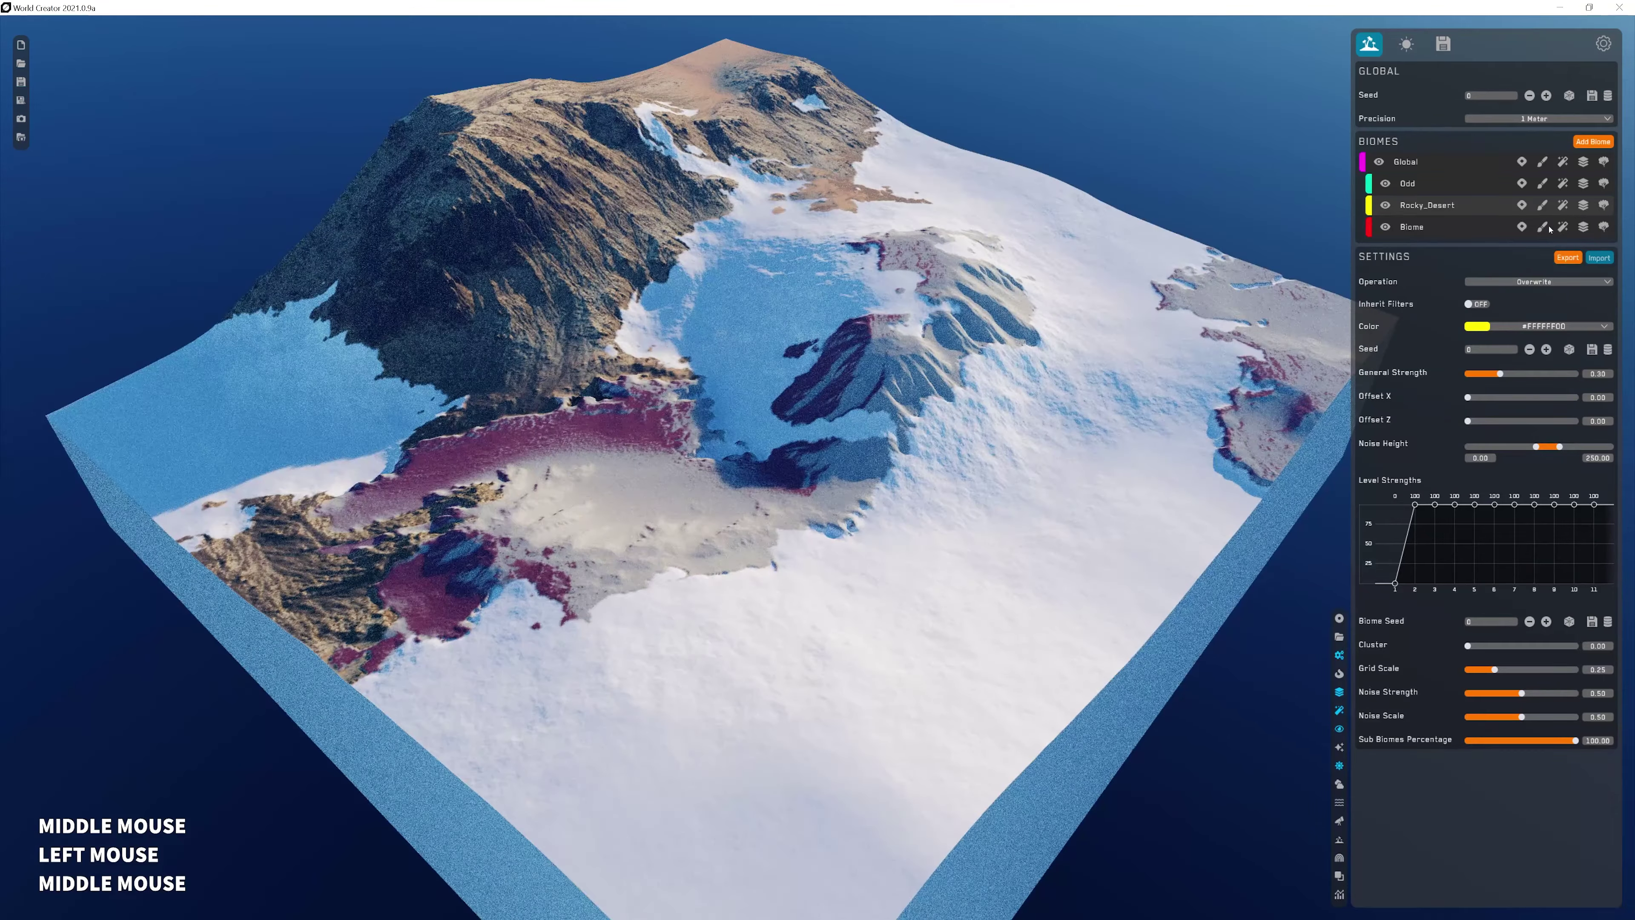
pyautogui.click(1413, 226)
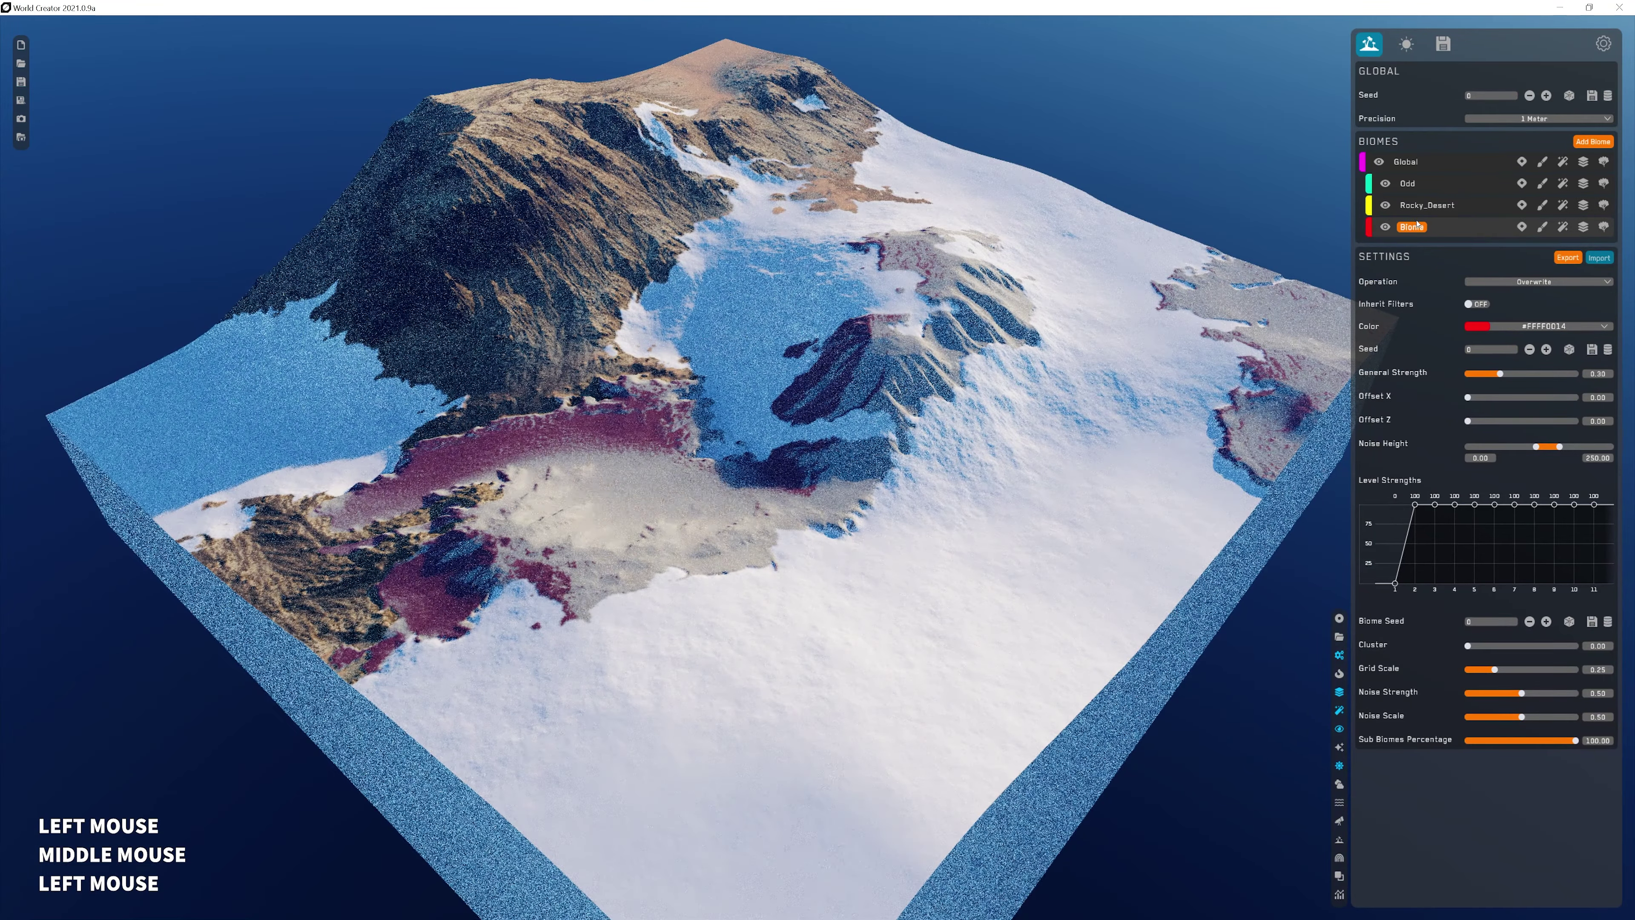
pyautogui.click(1600, 258)
pyautogui.click(472, 176)
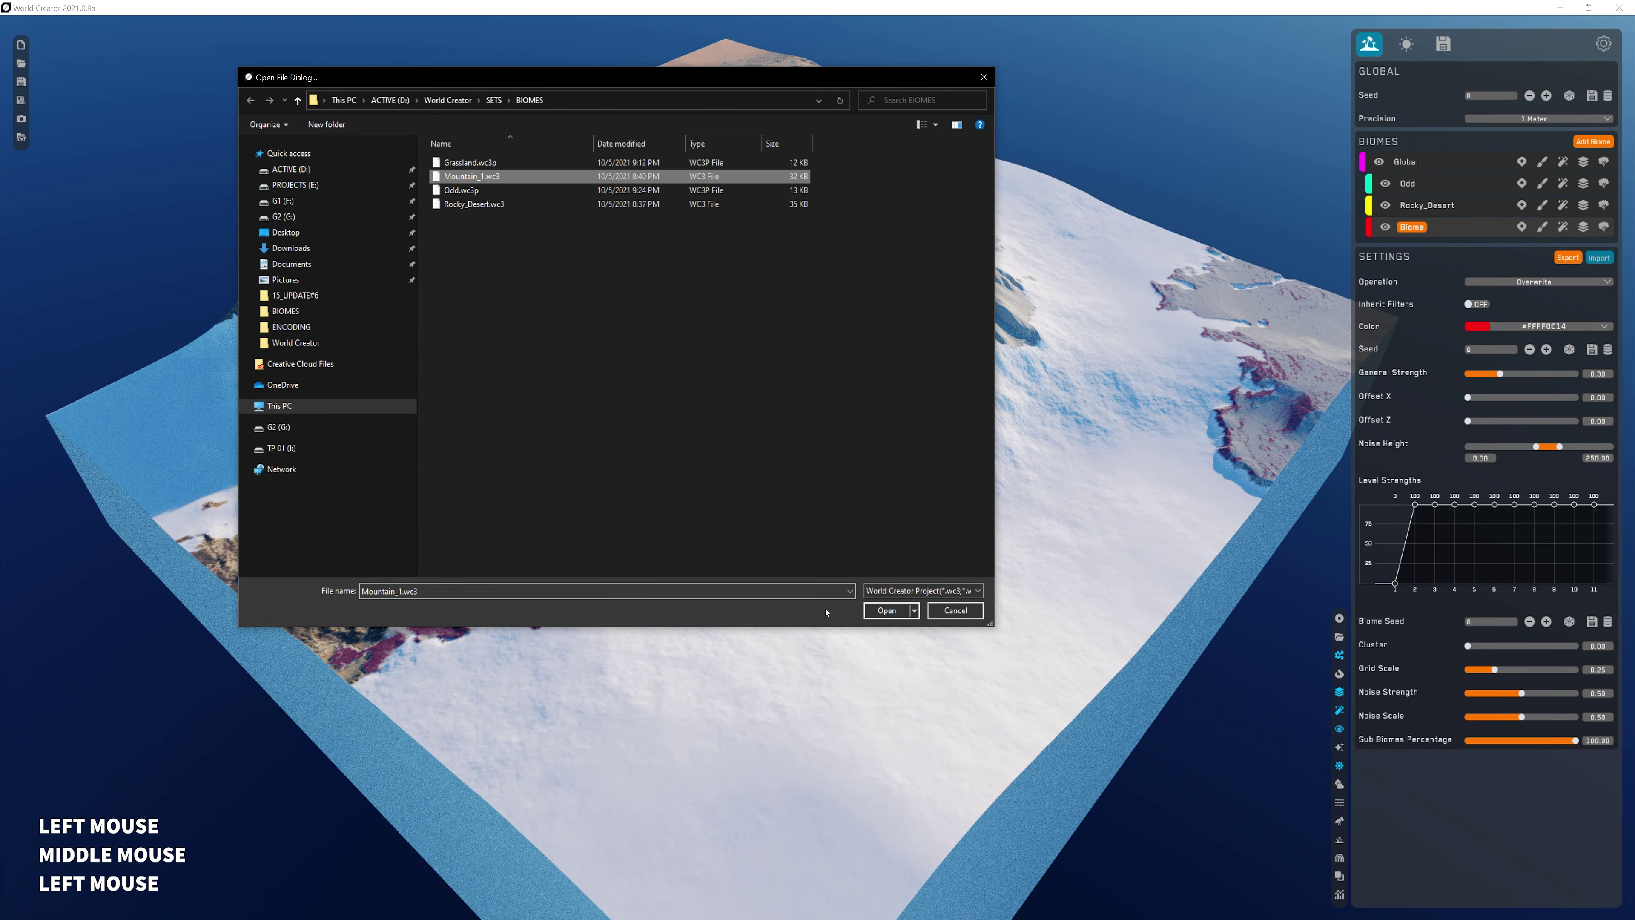
pyautogui.click(886, 609)
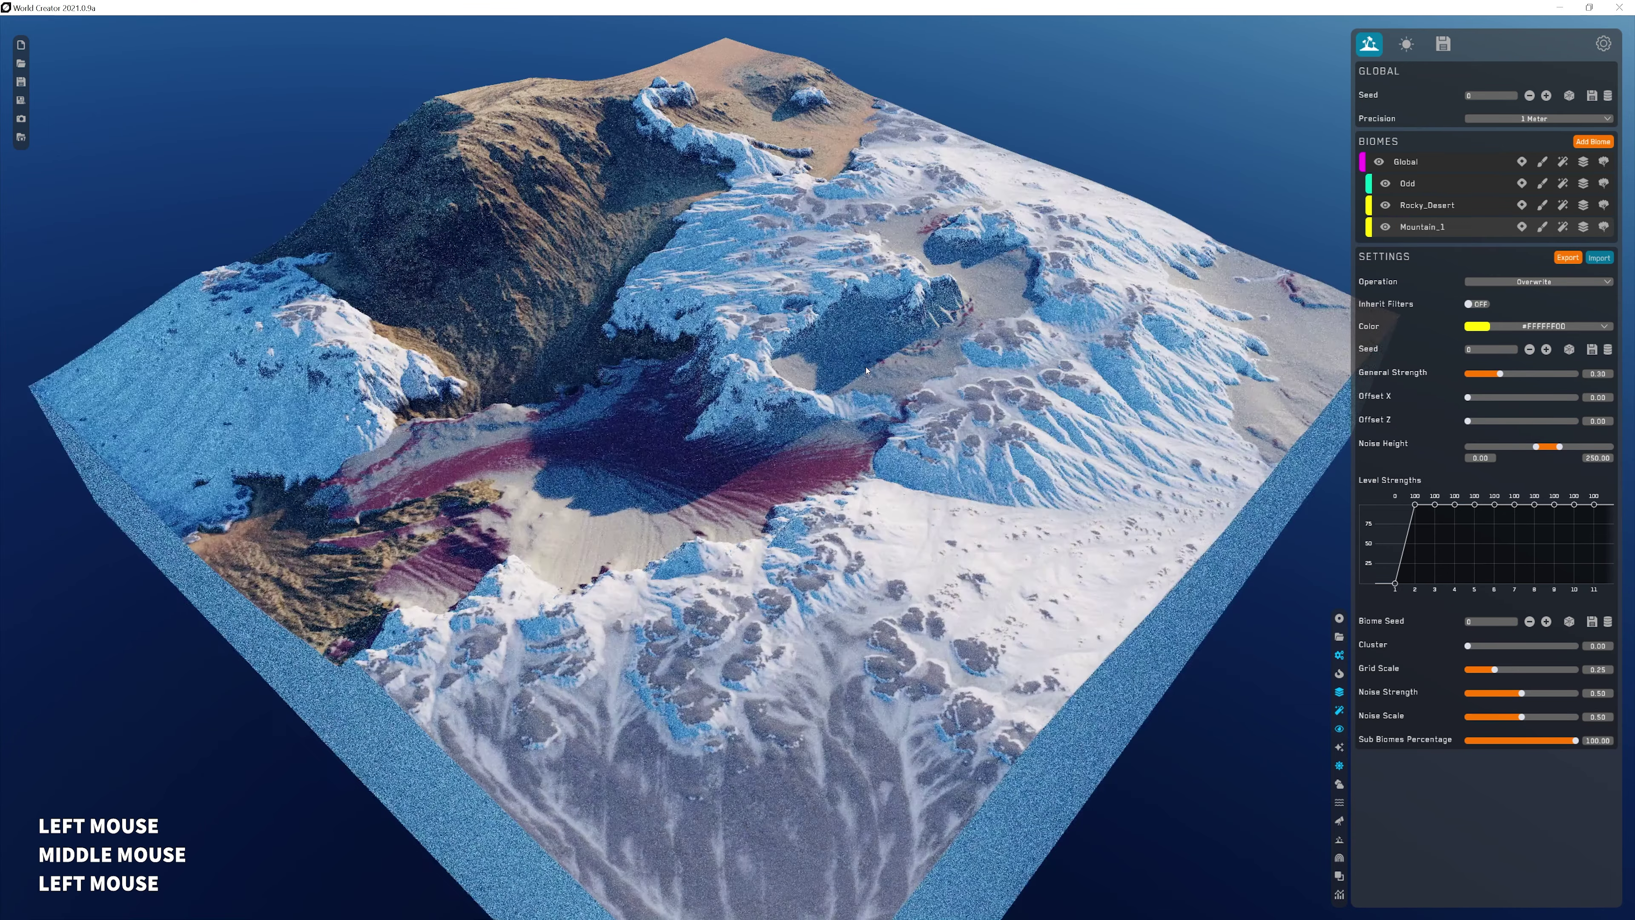
# - Move the Odd sub-biome below Rocky_Desert in the biome order under Global
pyautogui.moveTo(866, 370)
pyautogui.mouseDown(button='middle')
pyautogui.moveTo(869, 332)
pyautogui.moveTo(888, 360)
pyautogui.mouseUp(button='middle')
pyautogui.moveTo(888, 360); pyautogui.dragTo(759, 362, button='right')
pyautogui.moveTo(759, 362); pyautogui.dragTo(1243, 546, button='middle')
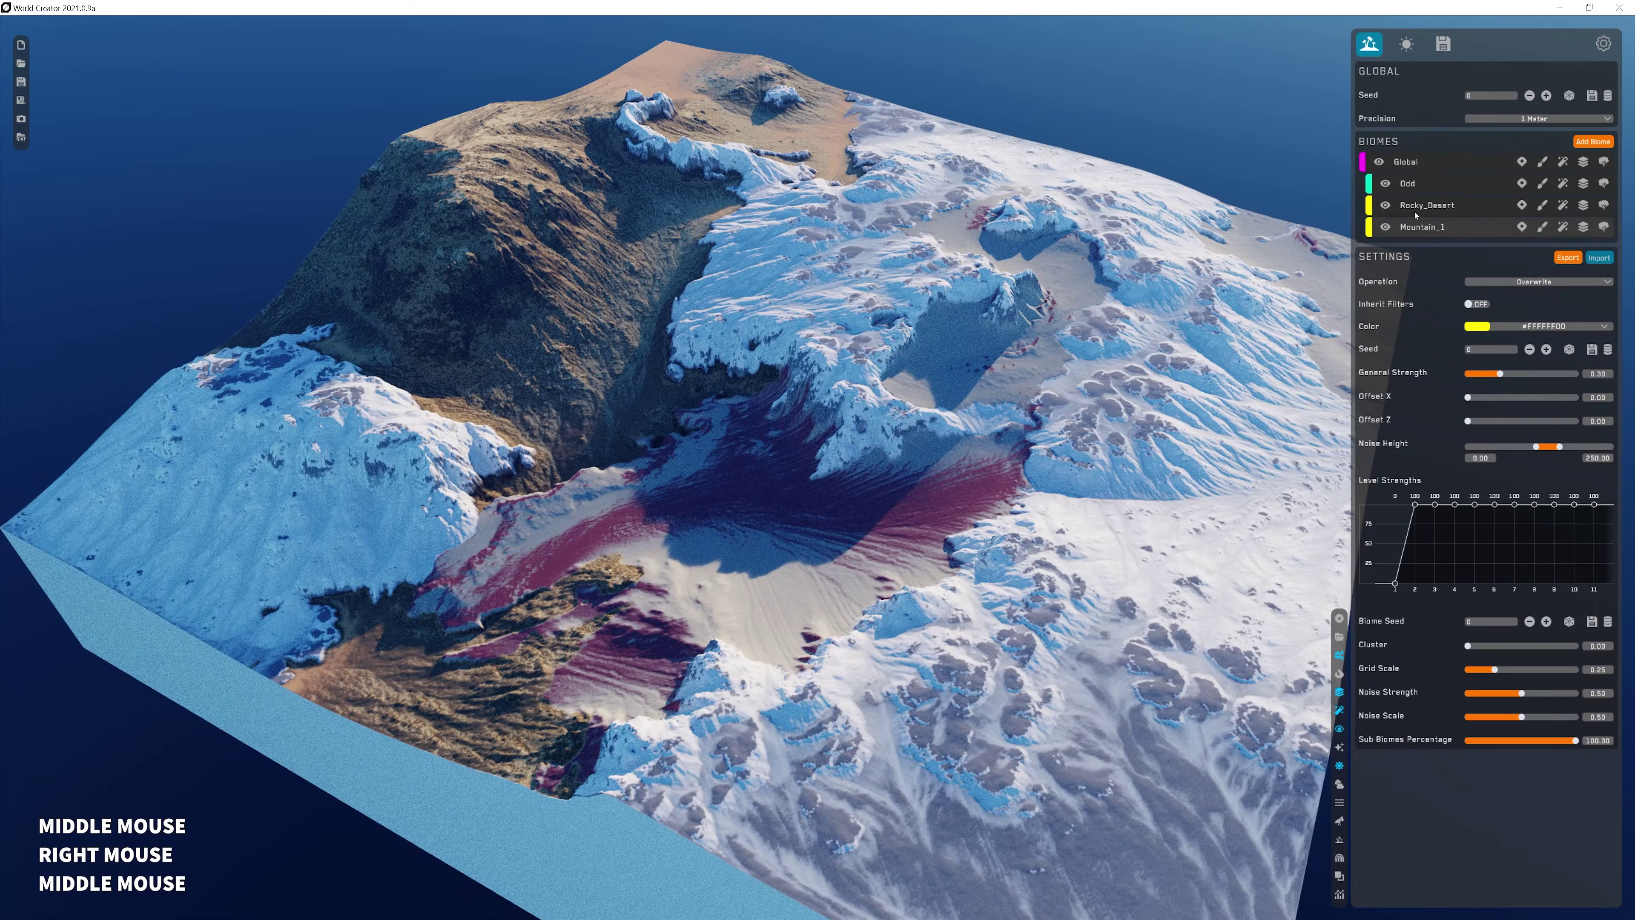
pyautogui.moveTo(1411, 187); pyautogui.dragTo(1421, 206)
pyautogui.moveTo(1005, 412); pyautogui.dragTo(998, 445, button='middle')
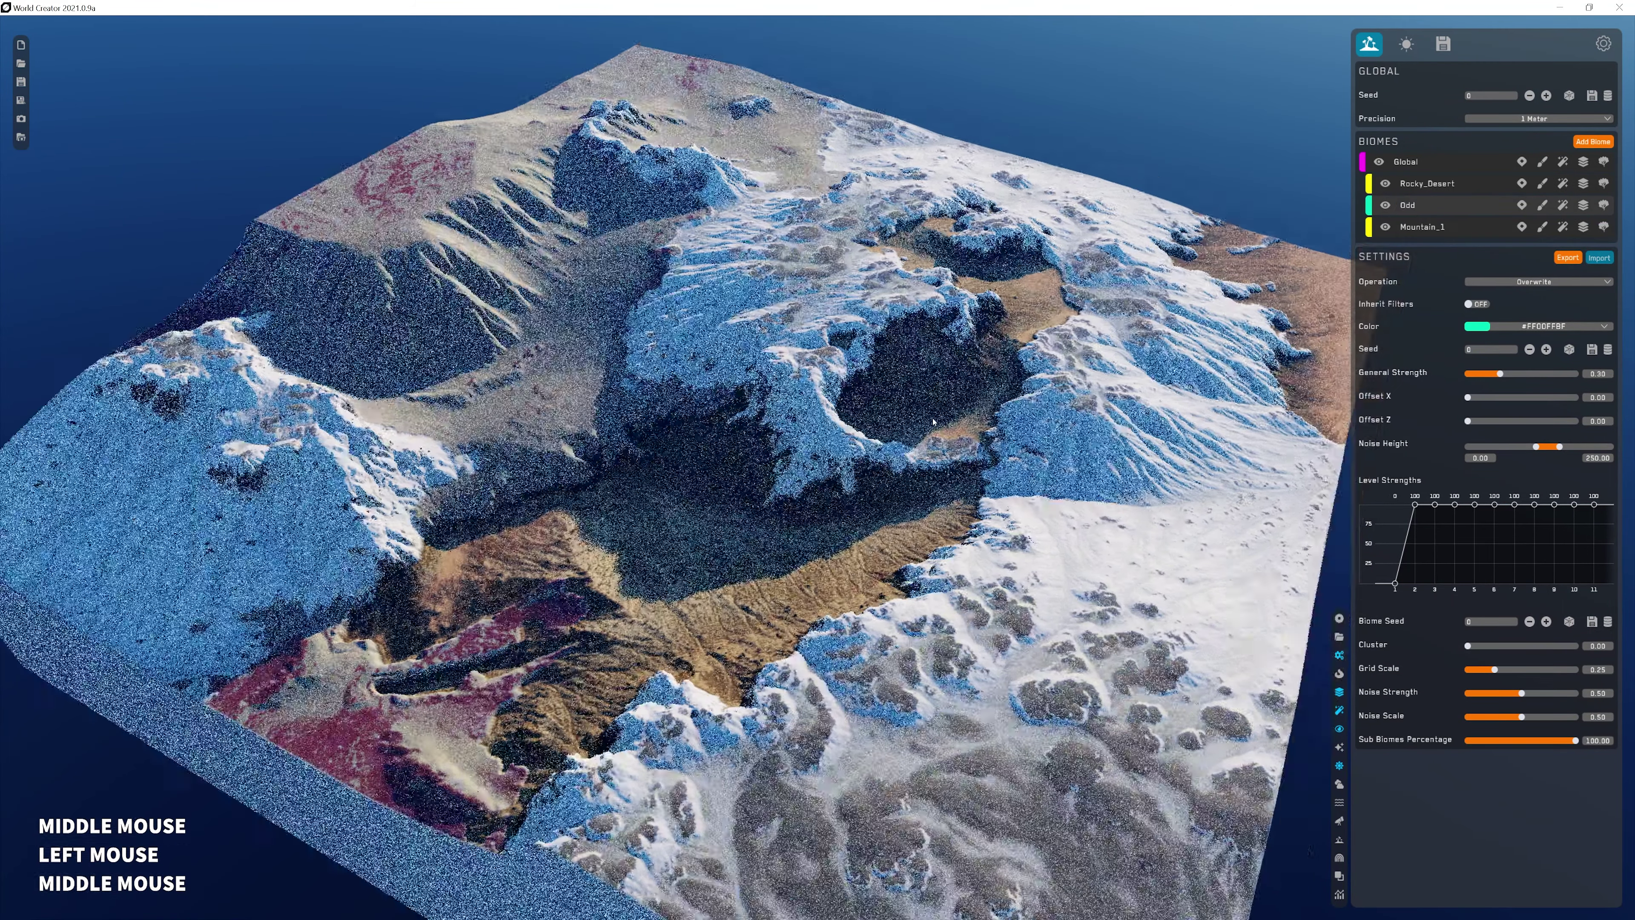
pyautogui.moveTo(998, 445); pyautogui.dragTo(996, 457, button='right')
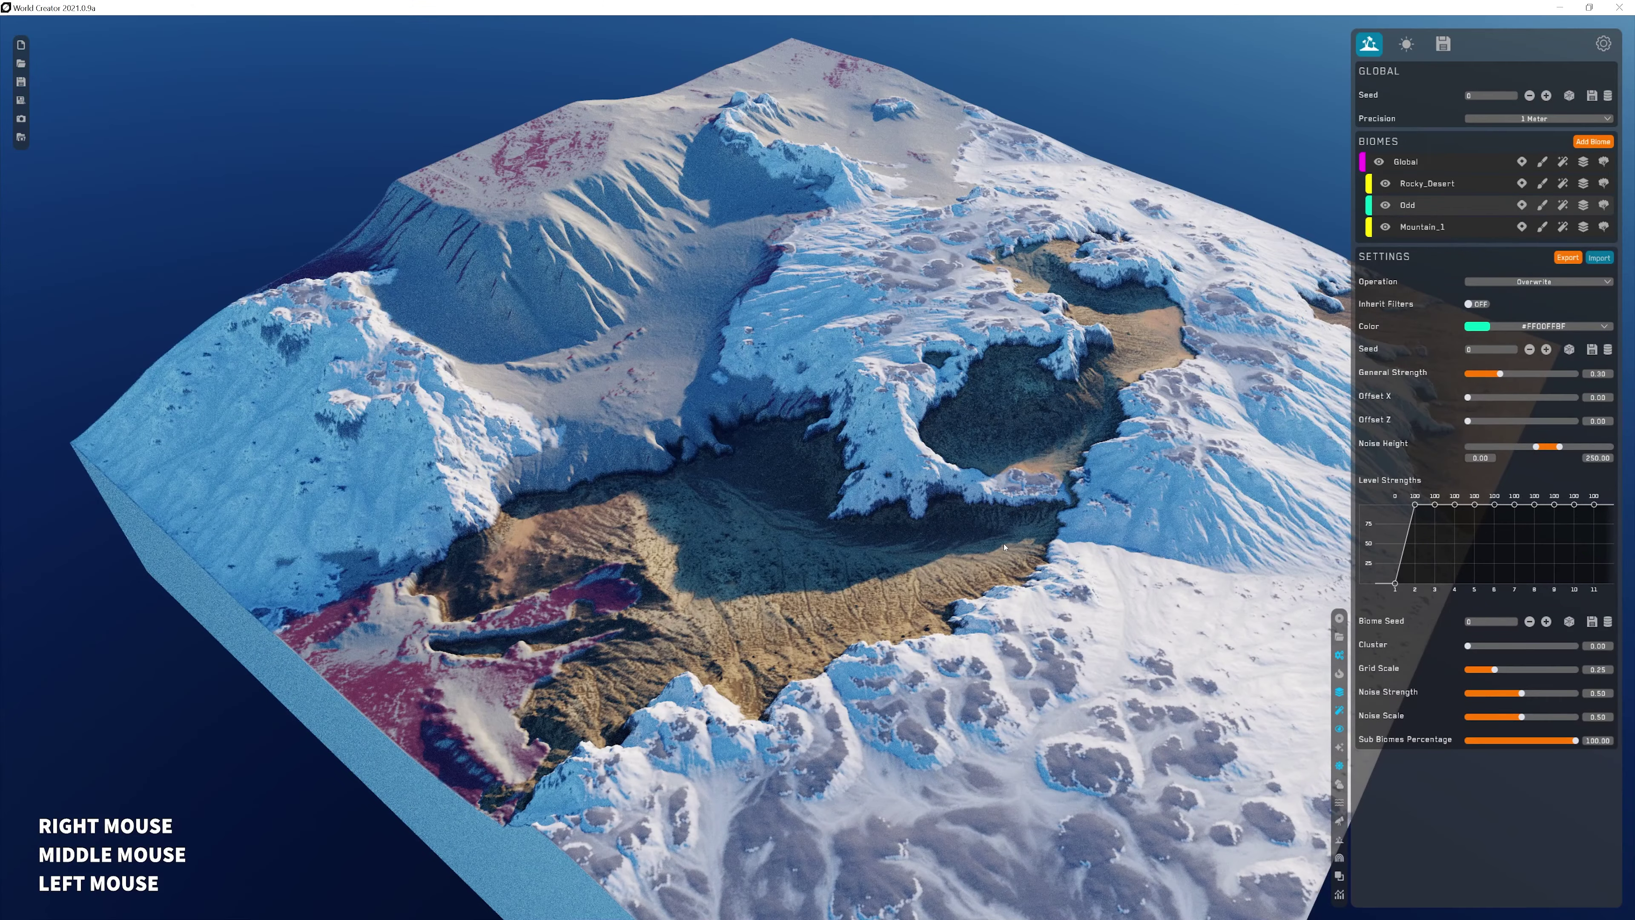
pyautogui.moveTo(1005, 546); pyautogui.dragTo(1289, 676, button='middle')
pyautogui.scroll(3, 1043, 567)
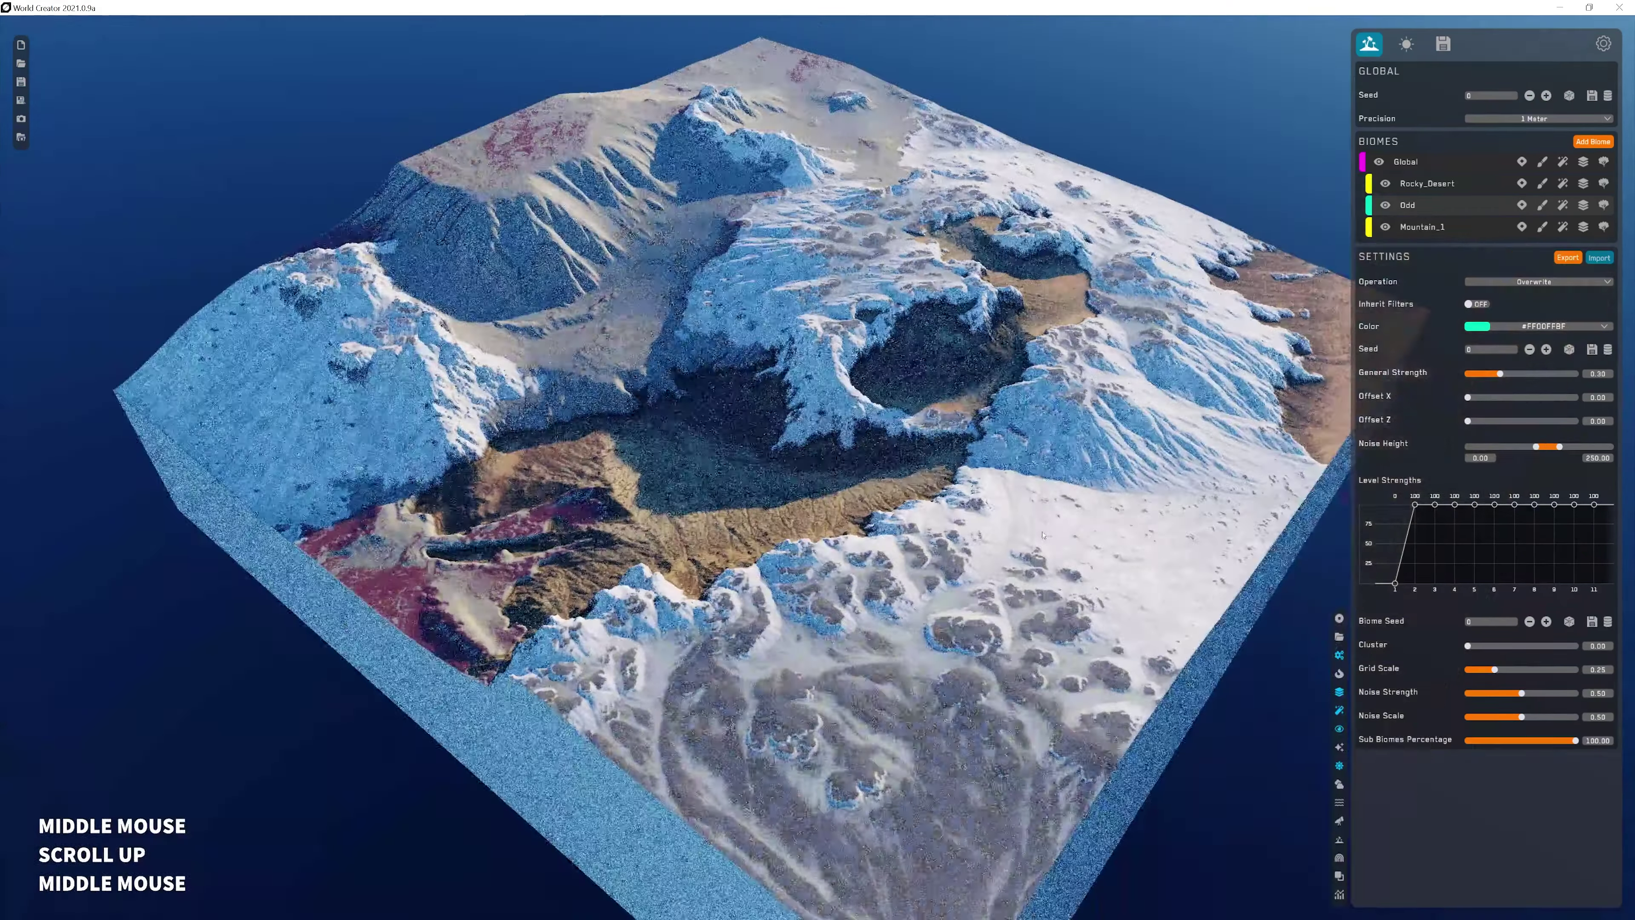
pyautogui.click(1290, 676)
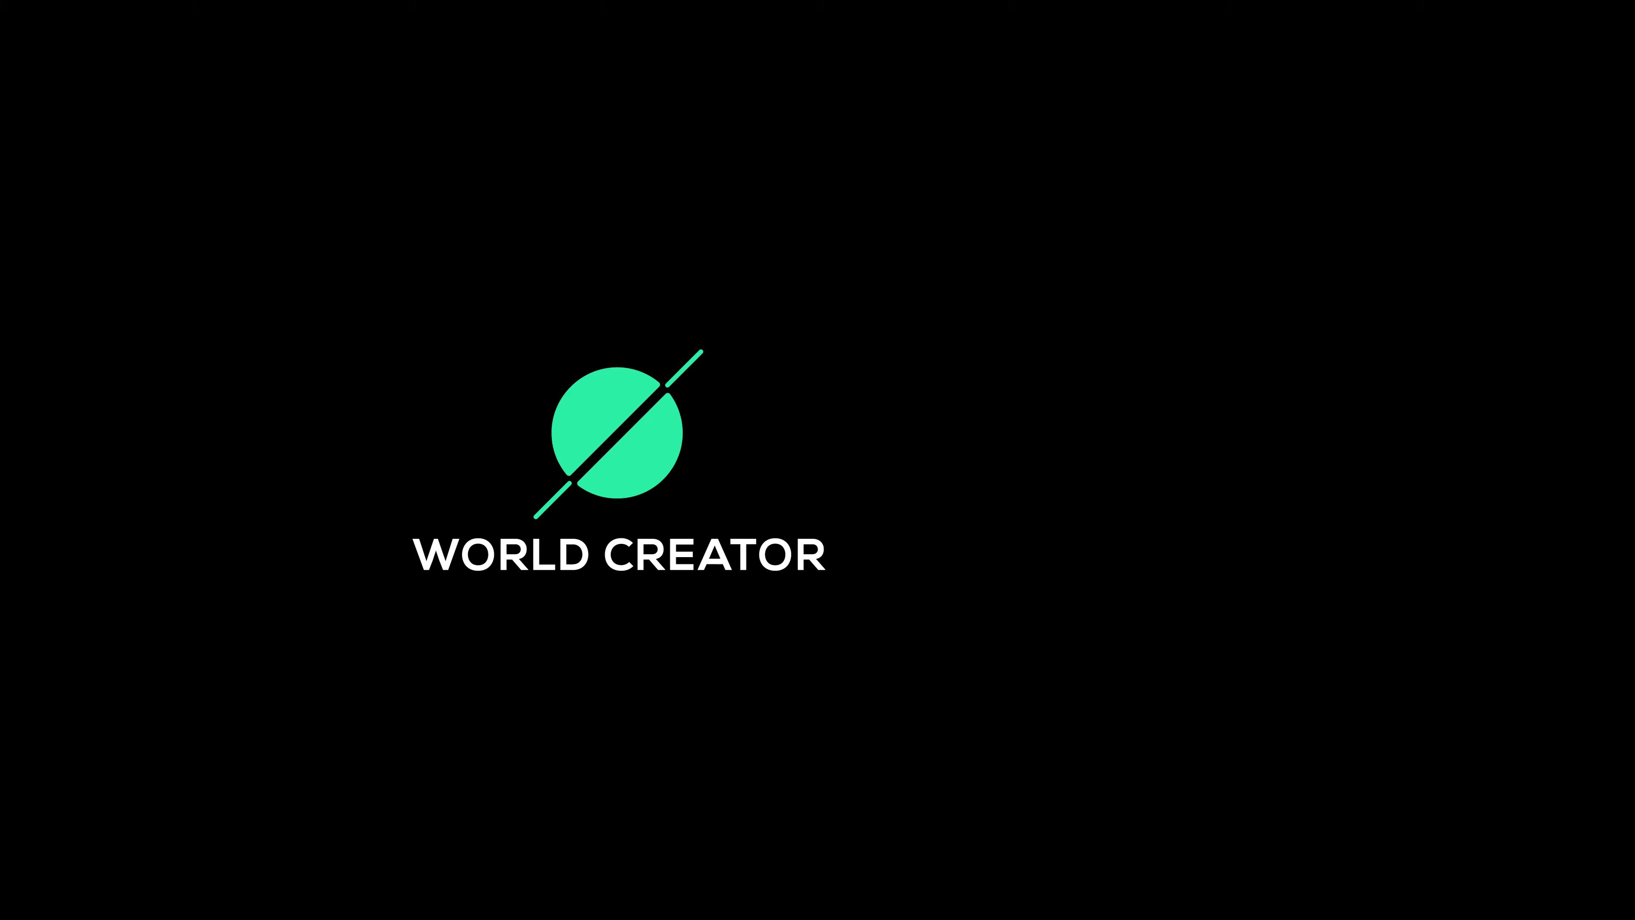